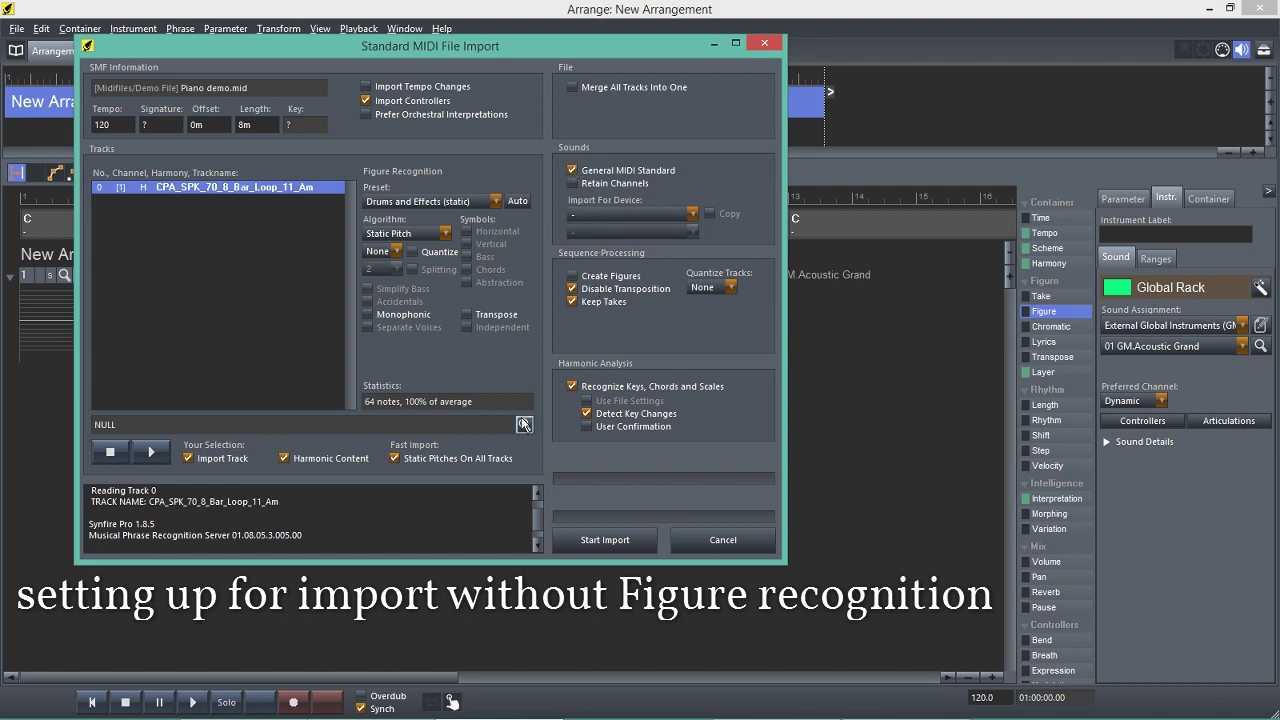
# Select the piano track in the MIDI import list, preview it without an assigned sound and stop playback.
pyautogui.click(282, 188)
pyautogui.click(282, 188)
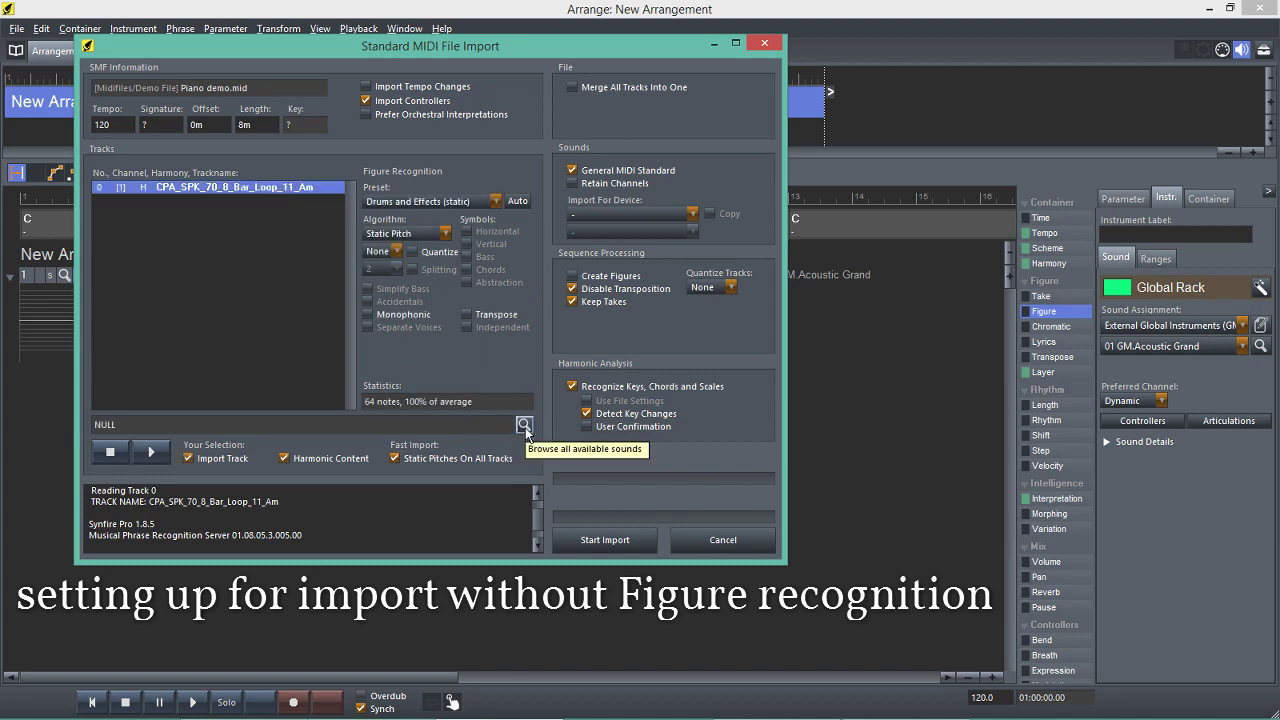
pyautogui.click(152, 452)
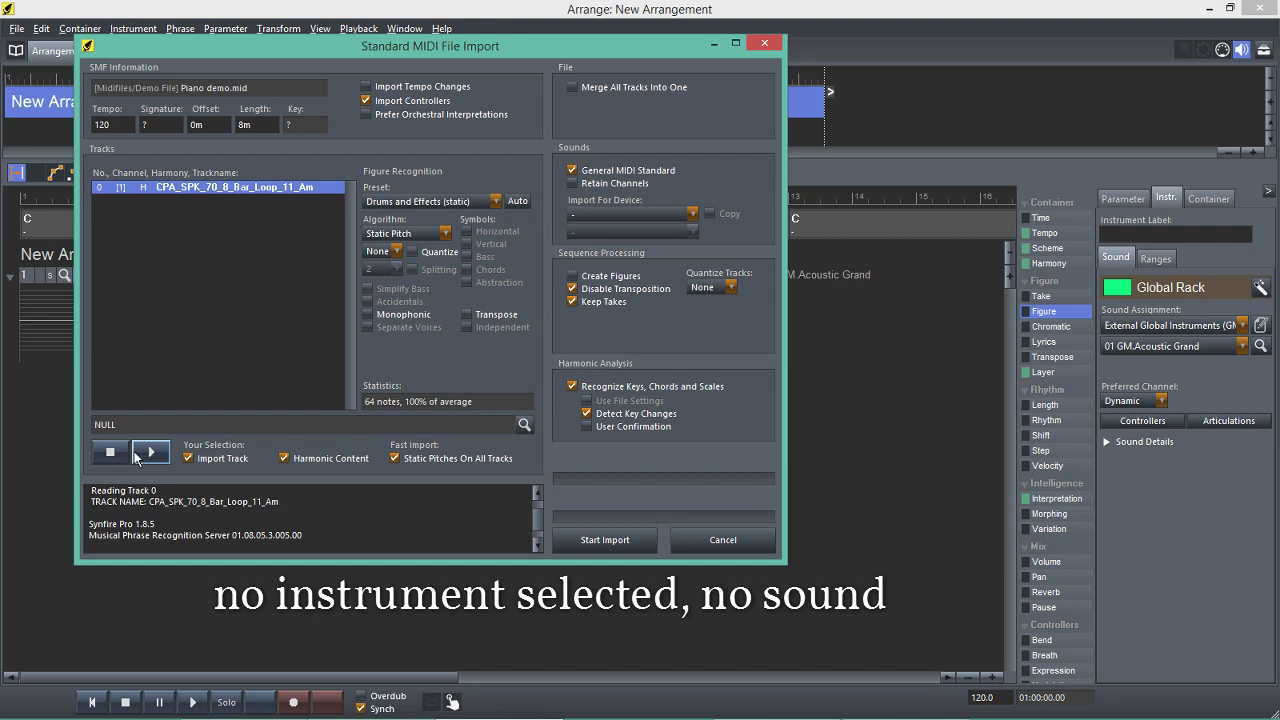
pyautogui.click(111, 455)
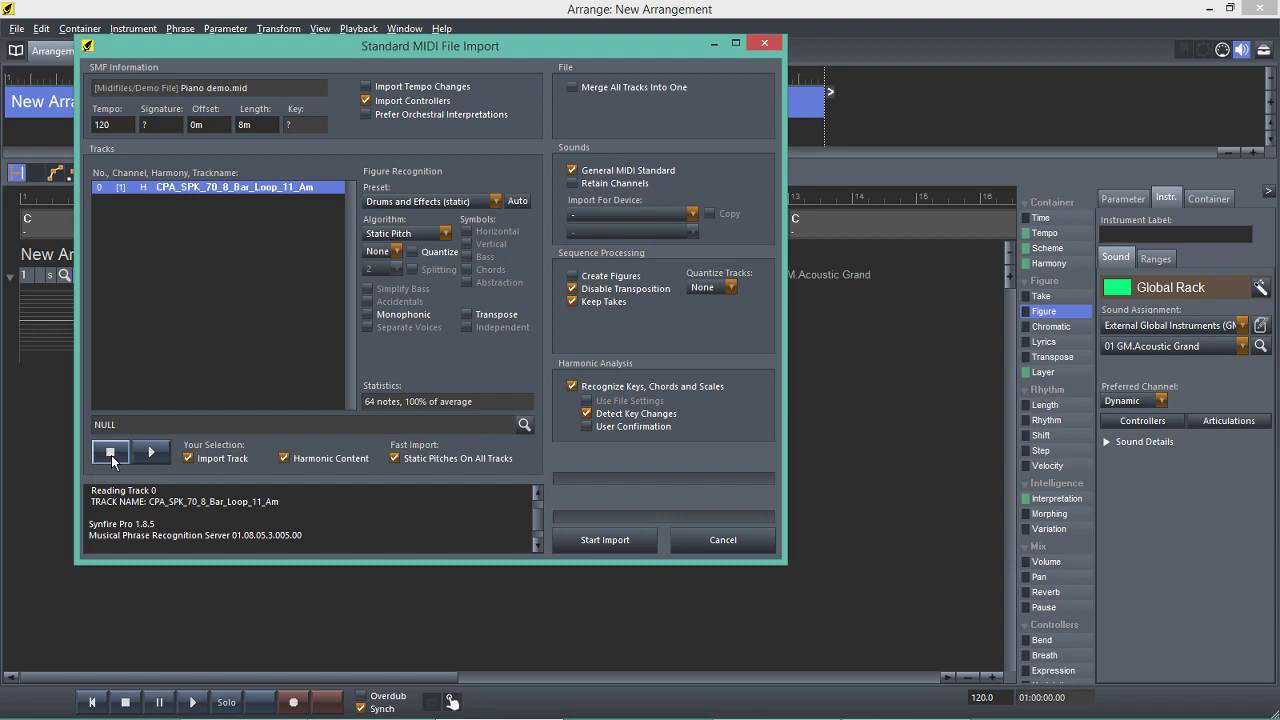
# Assign the GM.Acoustic Grand sound from the Acoustic Piano category to the track being imported.
pyautogui.click(524, 424)
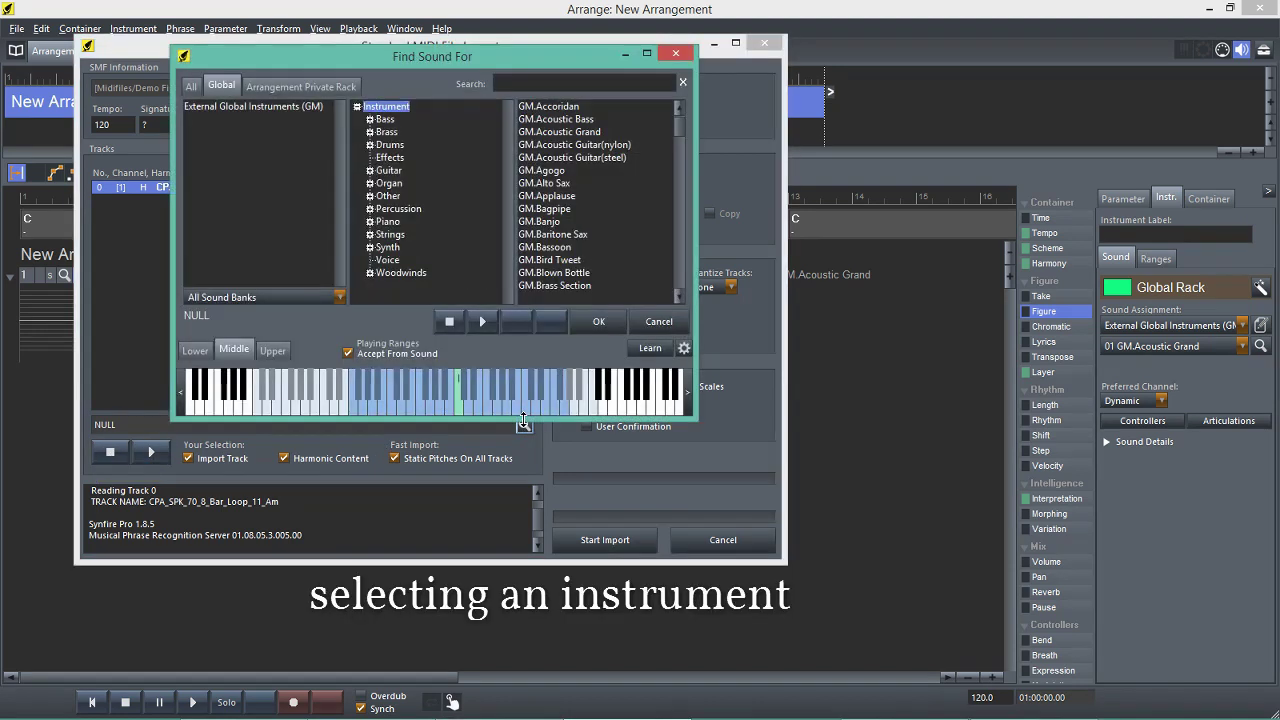
pyautogui.click(389, 221)
pyautogui.click(575, 107)
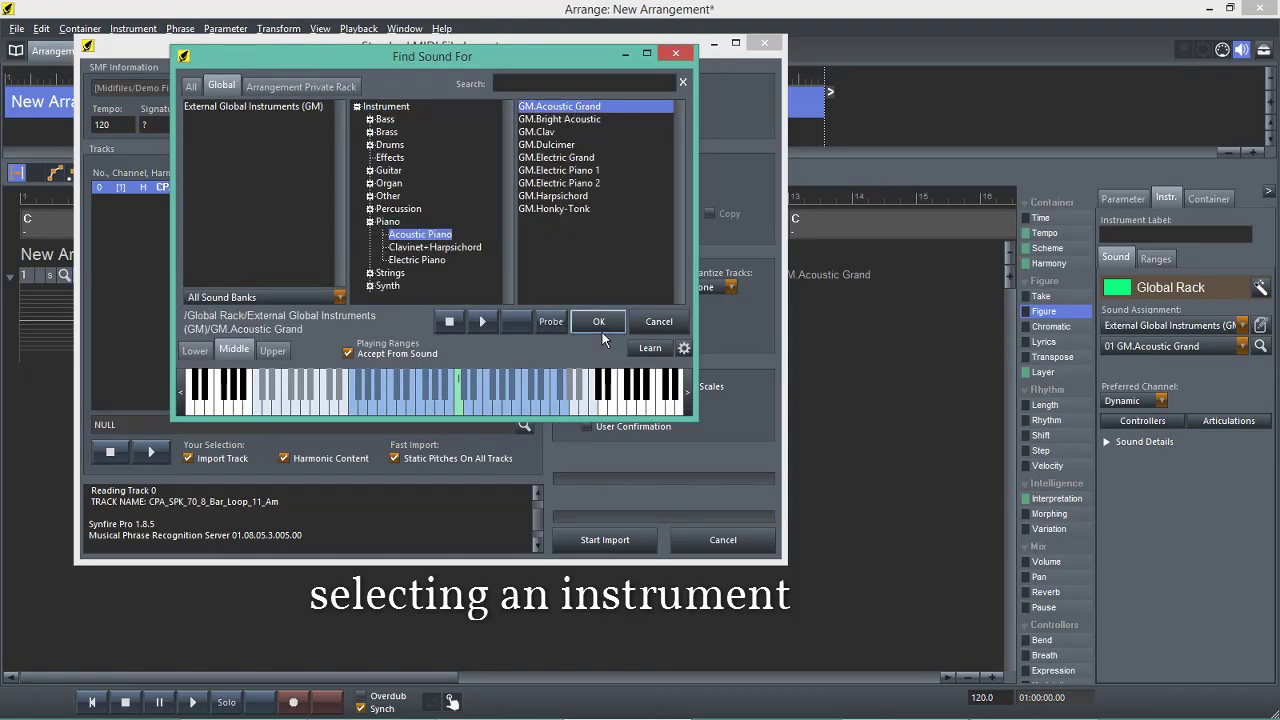
pyautogui.click(605, 321)
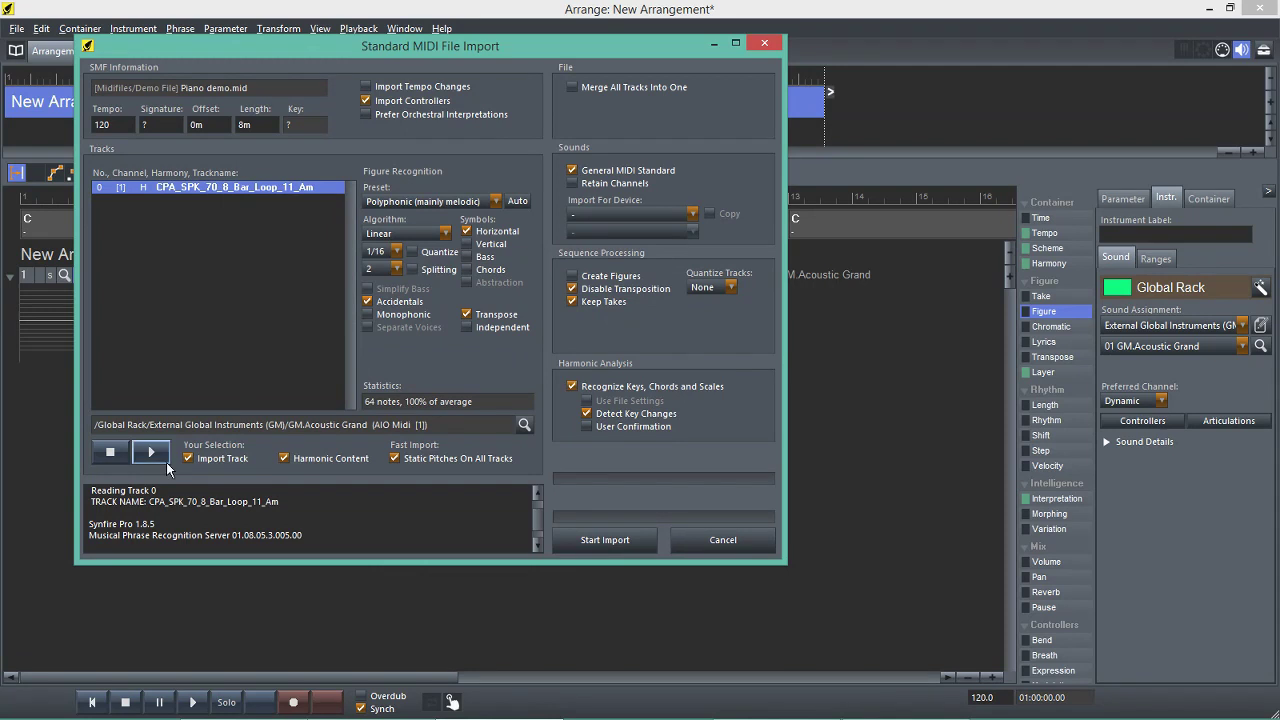
# Preview the track with its assigned sound, stop playback and import the MIDI file.
pyautogui.click(150, 453)
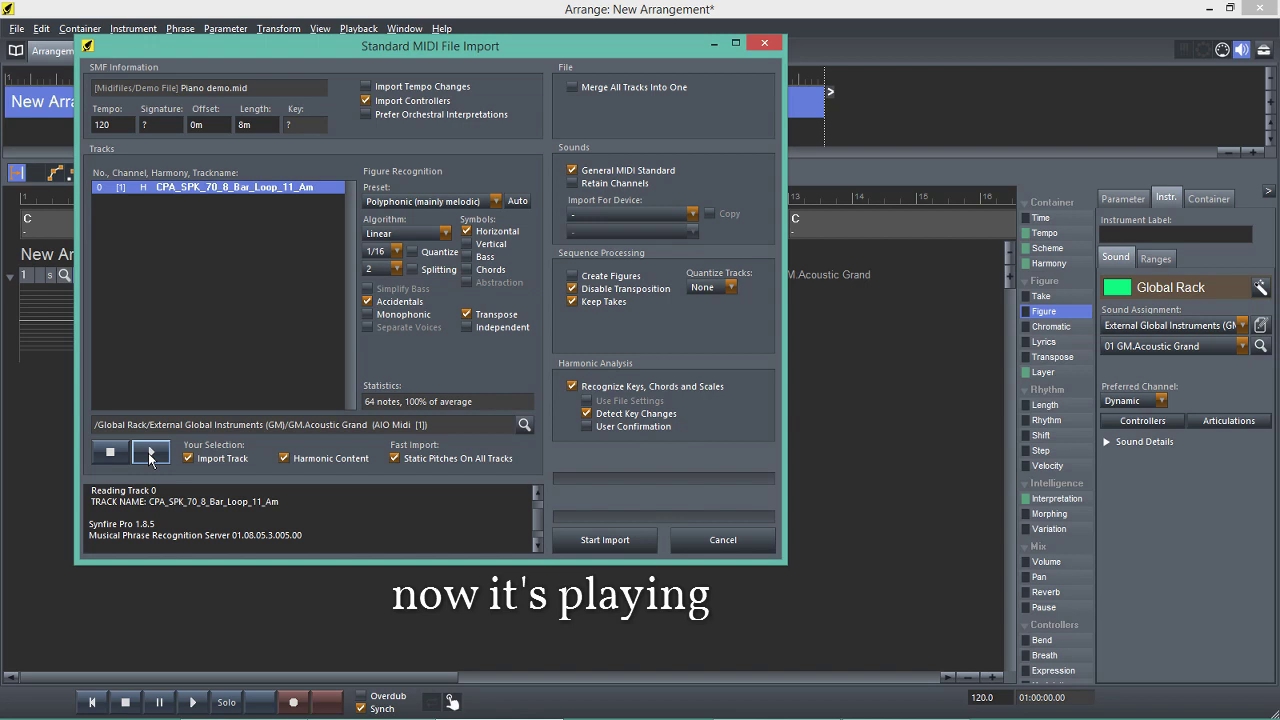
pyautogui.click(112, 455)
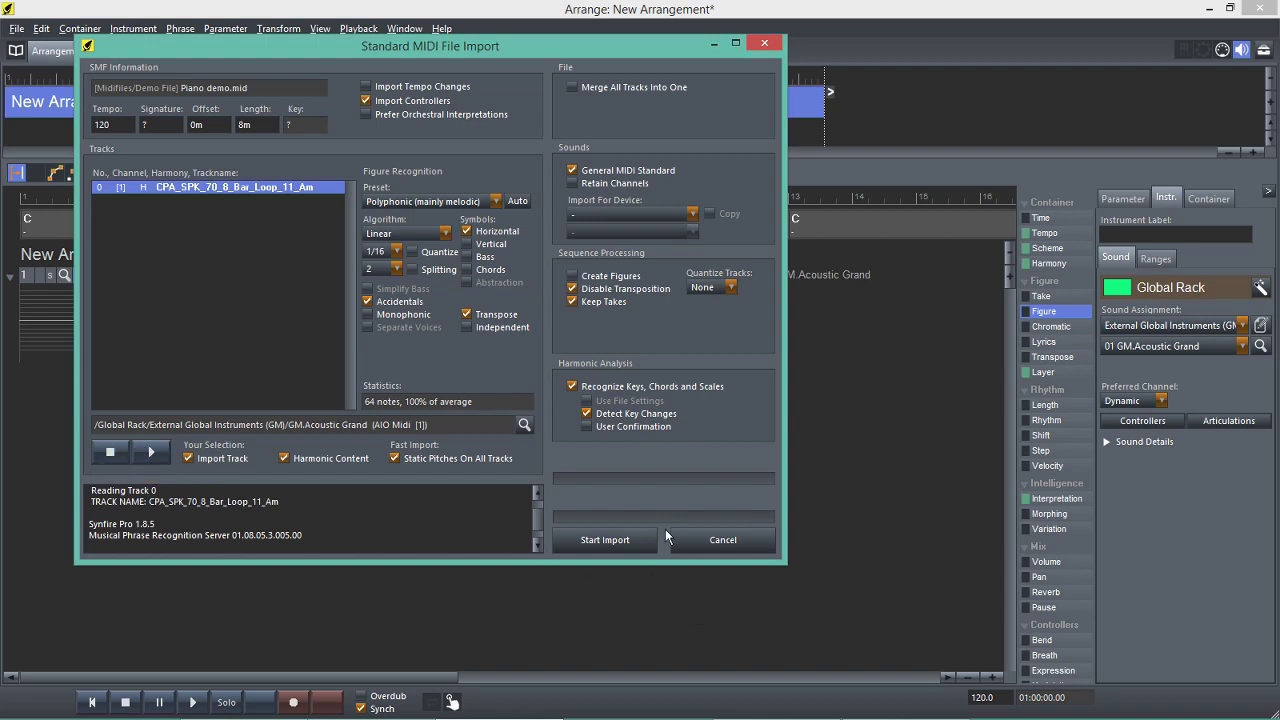
pyautogui.click(605, 540)
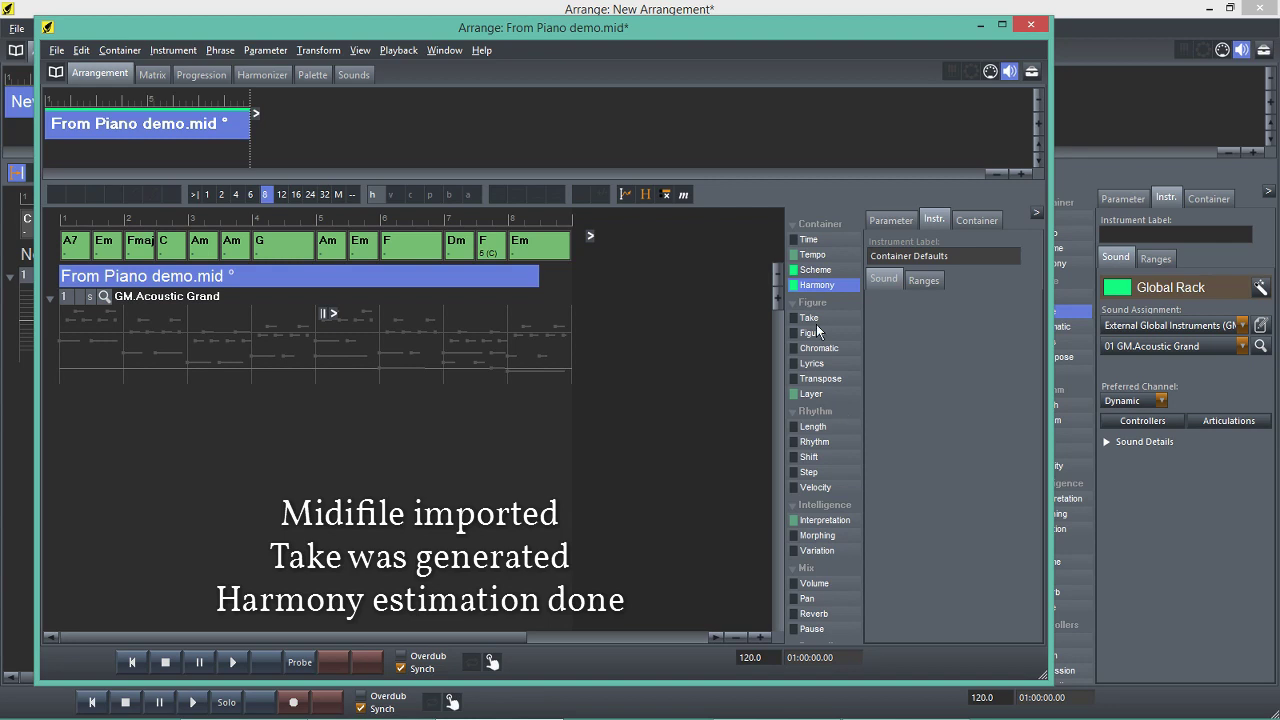
# Show the Take parameter of the GM.Acoustic Grand instrument and open it in an enlarged, repositioned phrase window.
pyautogui.click(187, 297)
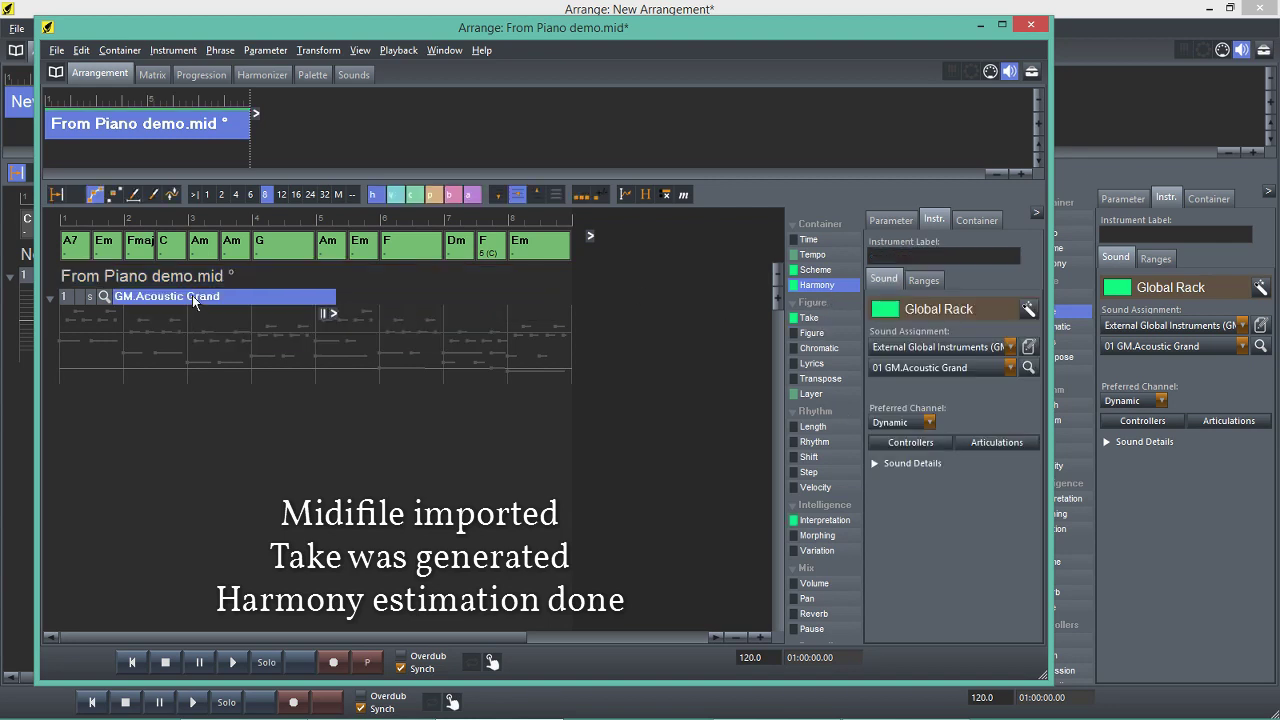
pyautogui.click(822, 320)
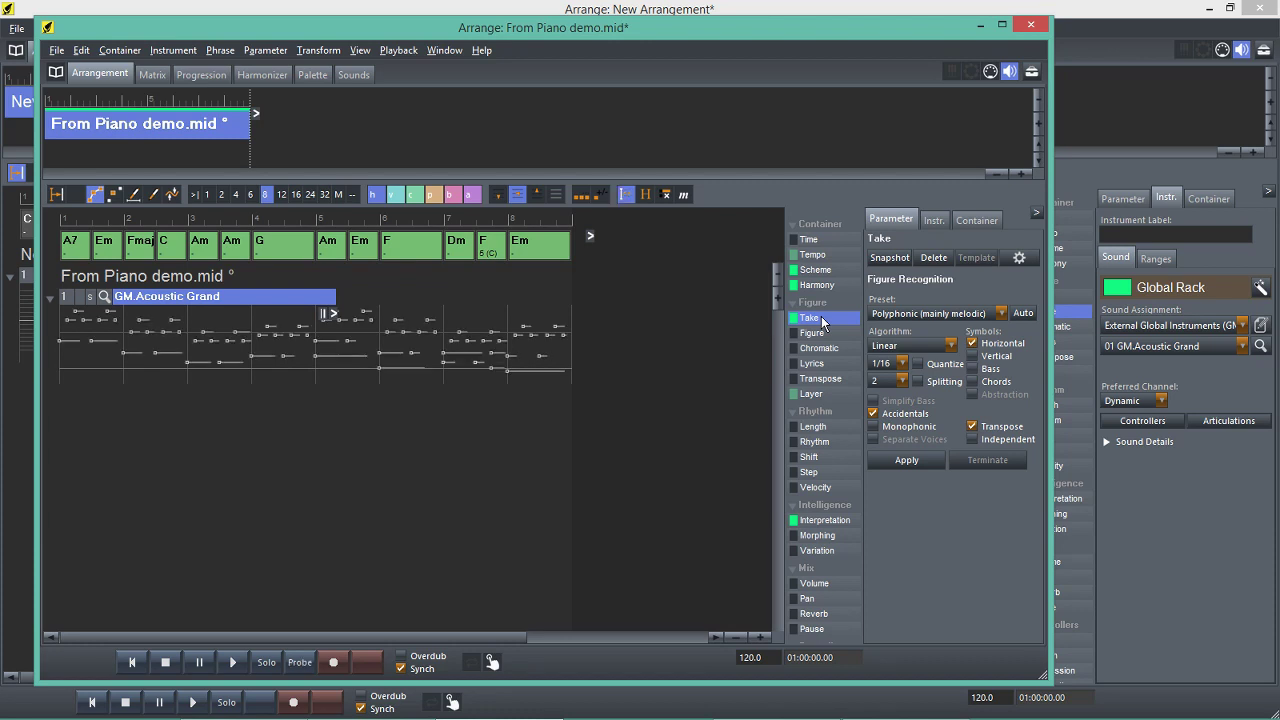
pyautogui.doubleClick(210, 300)
pyautogui.moveTo(309, 23); pyautogui.dragTo(386, 142)
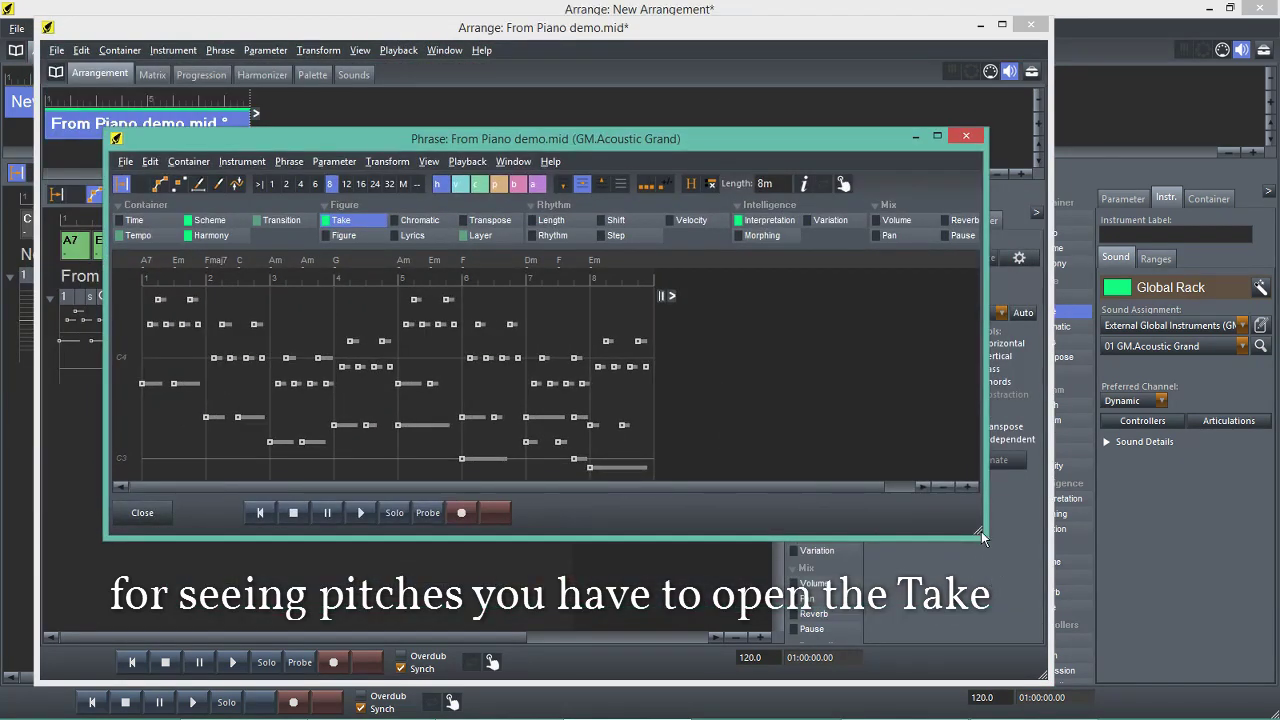
pyautogui.moveTo(980, 538); pyautogui.dragTo(1118, 660)
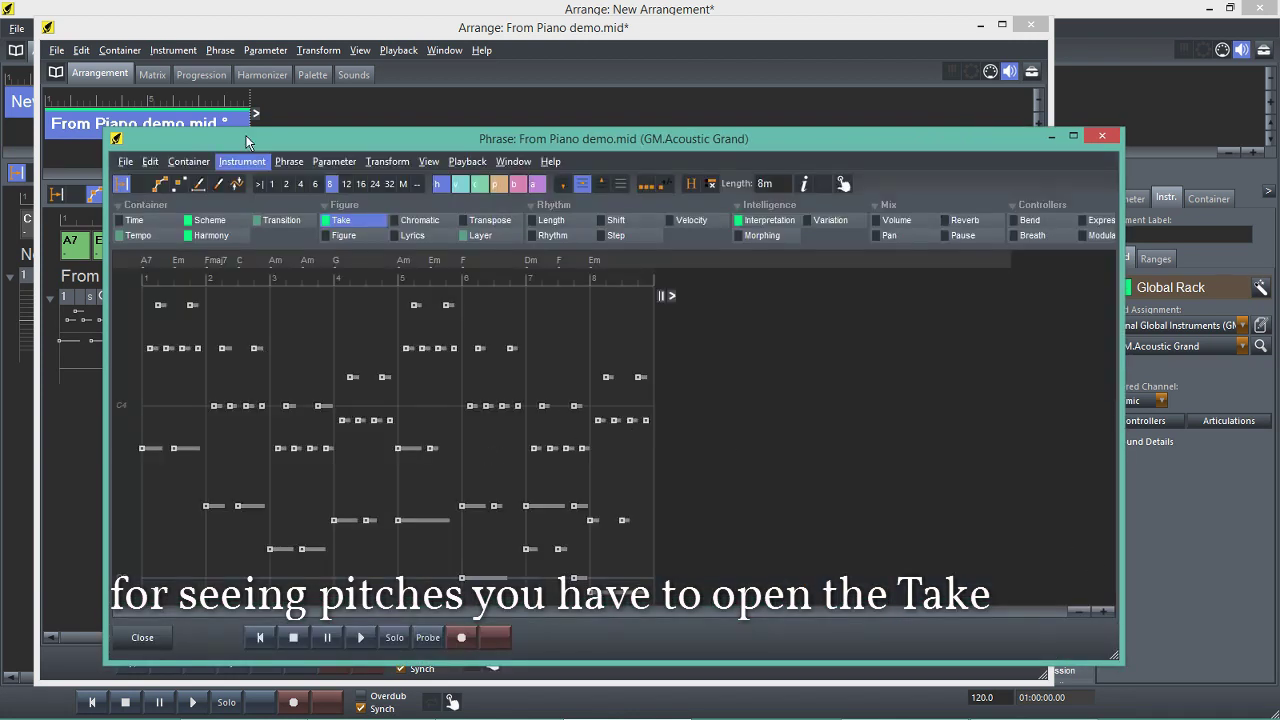
# Switch to single-note selection and examine the pitch of each note in bar 1 of the Take.
pyautogui.click(181, 185)
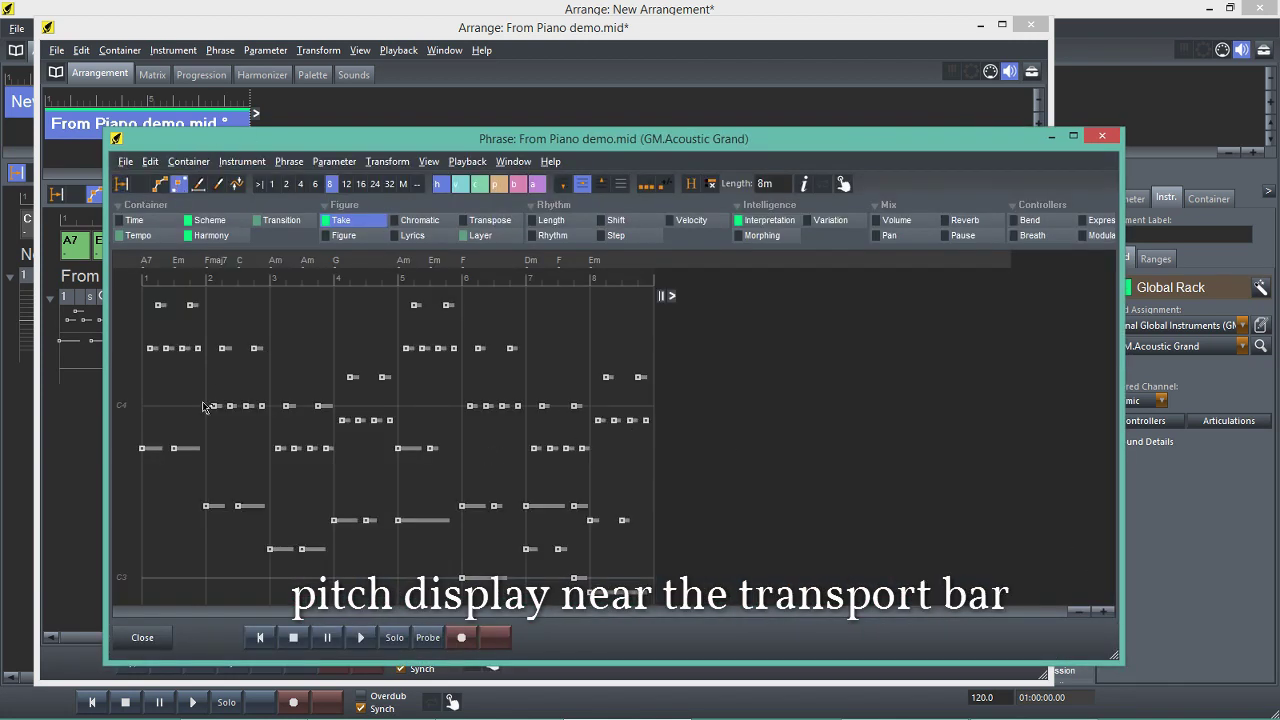
pyautogui.click(153, 450)
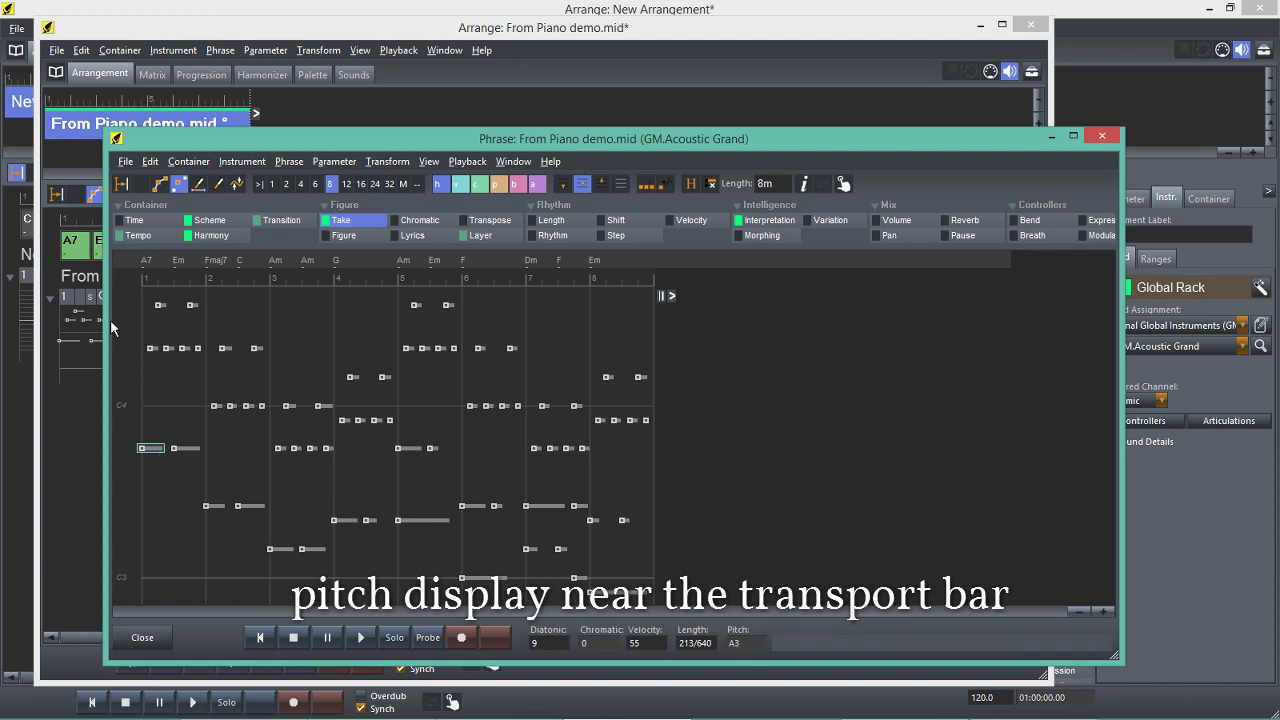
pyautogui.click(153, 349)
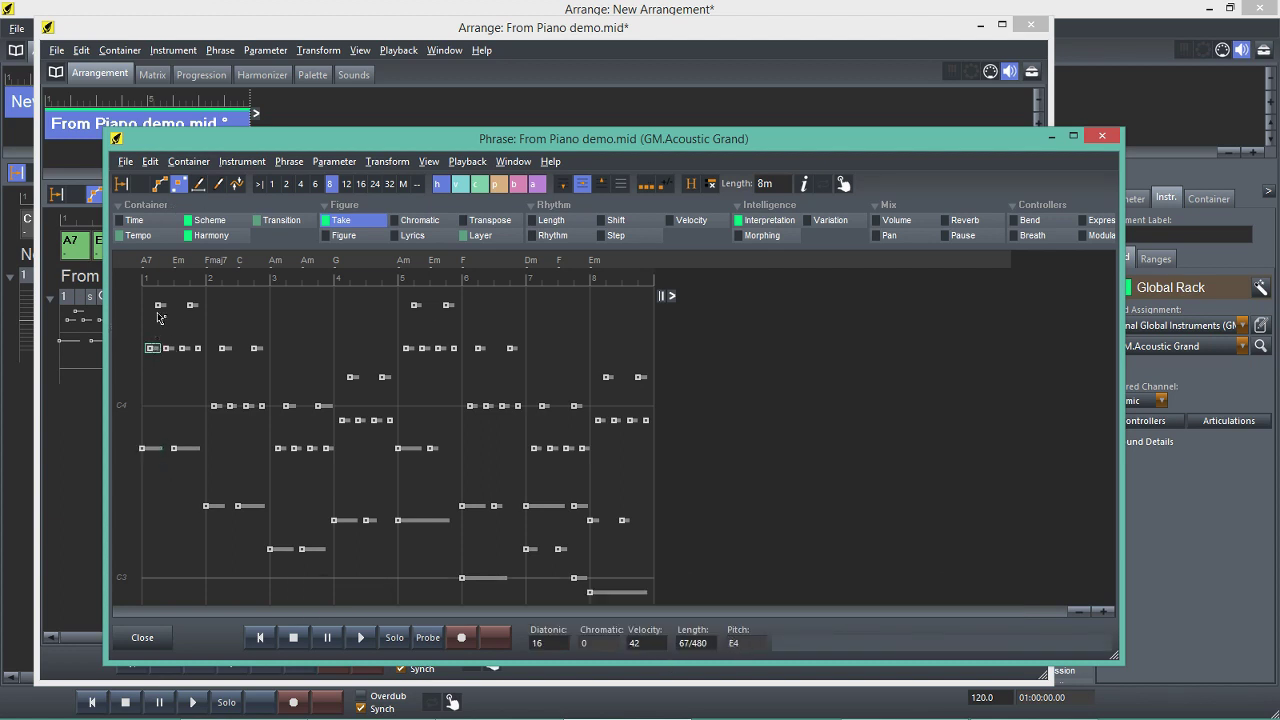
pyautogui.click(161, 307)
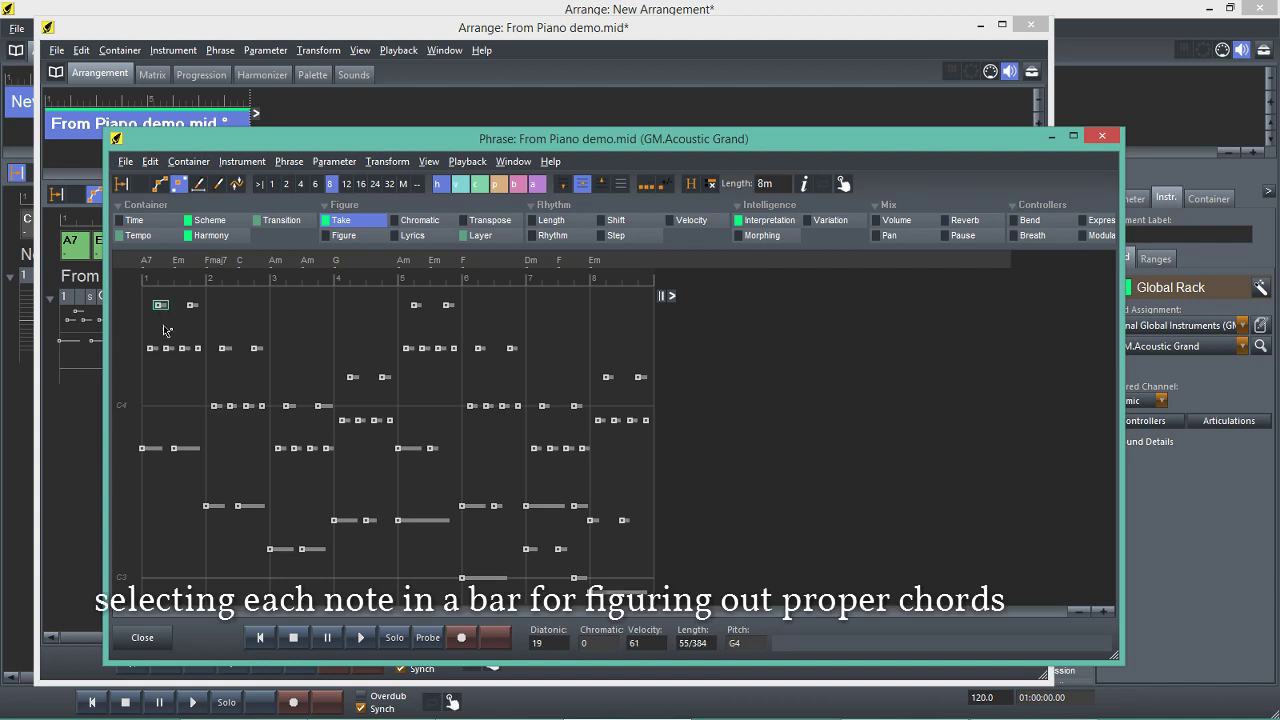
pyautogui.click(169, 349)
pyautogui.click(184, 449)
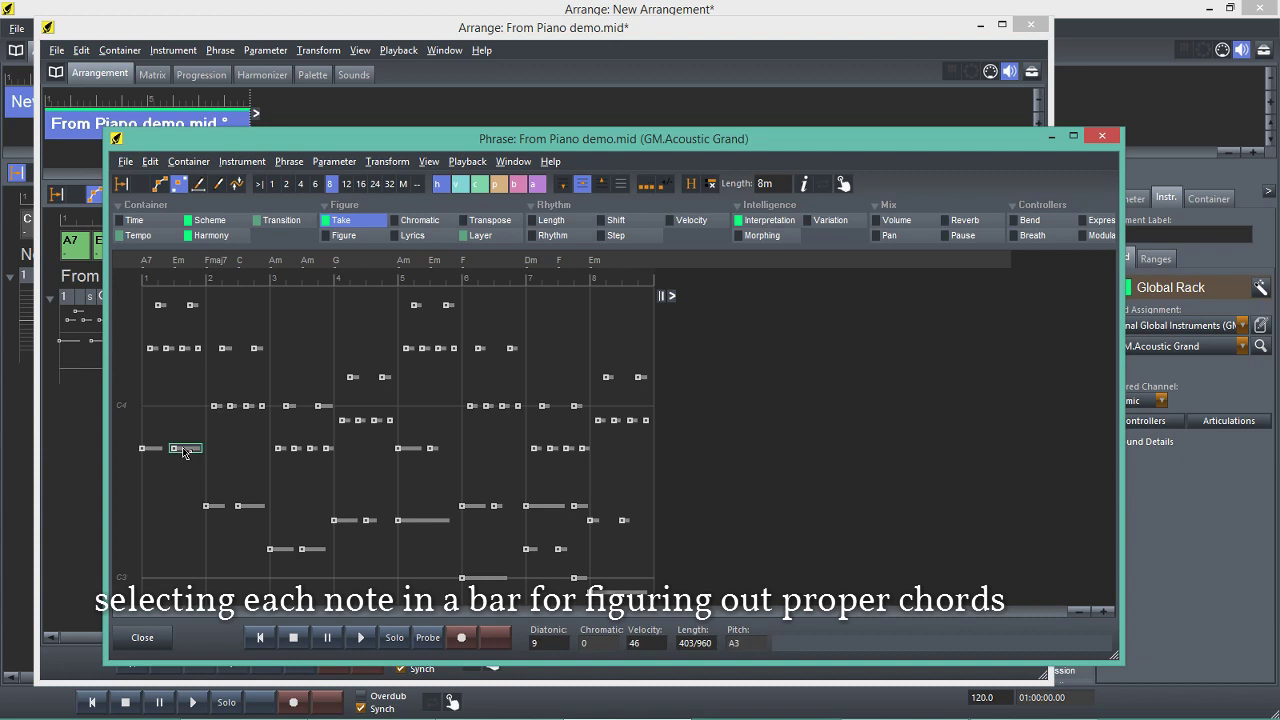
pyautogui.click(185, 349)
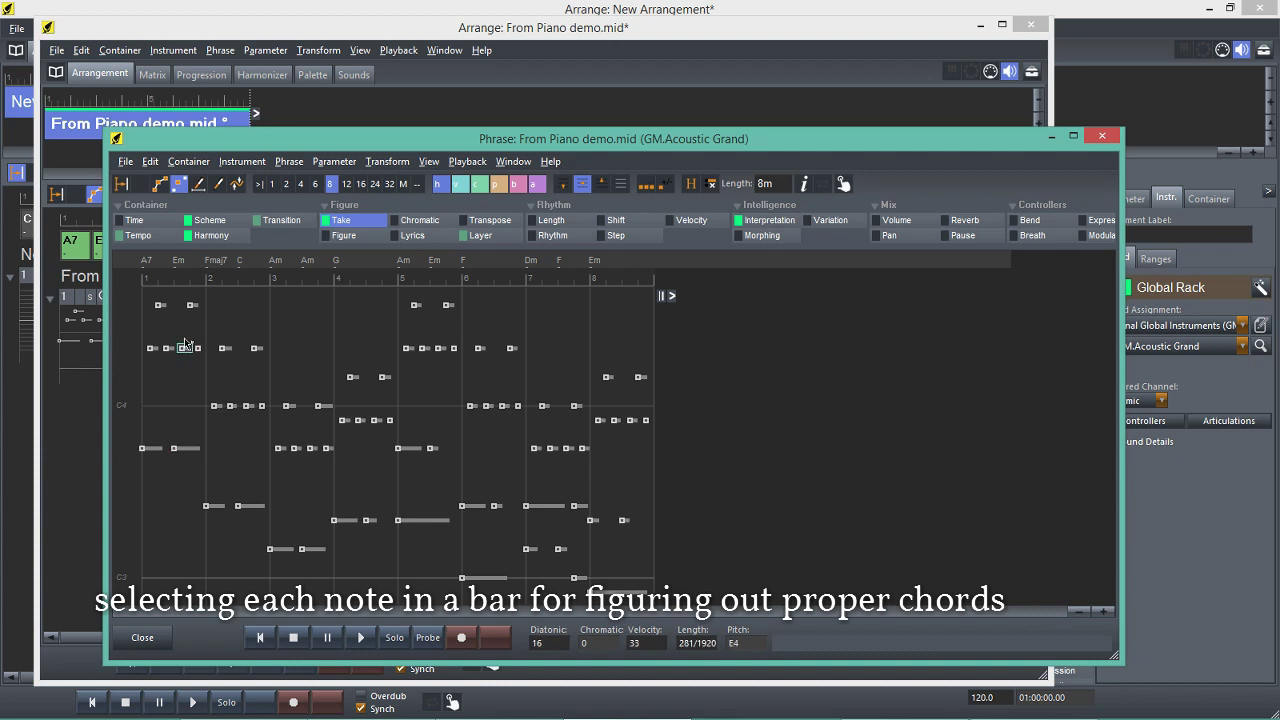
pyautogui.click(193, 306)
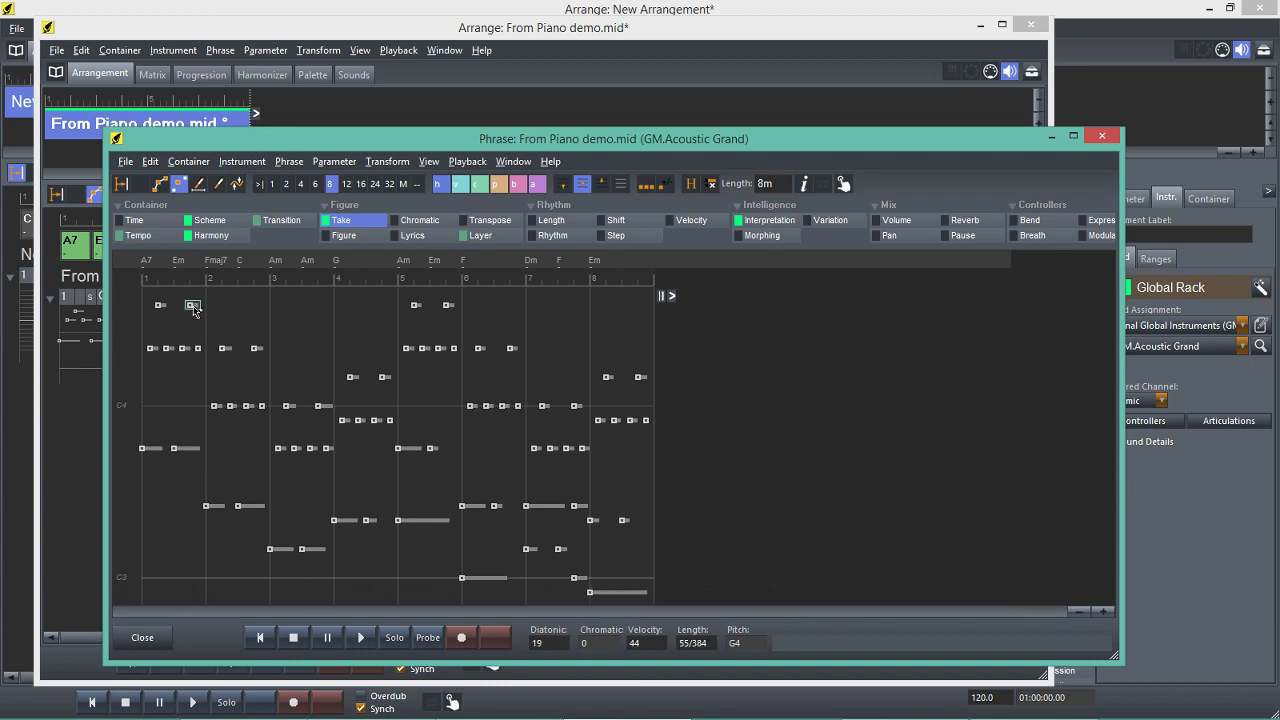
# Examine the pitches of the notes in bar 2 one by one to work out its chord.
pyautogui.click(210, 507)
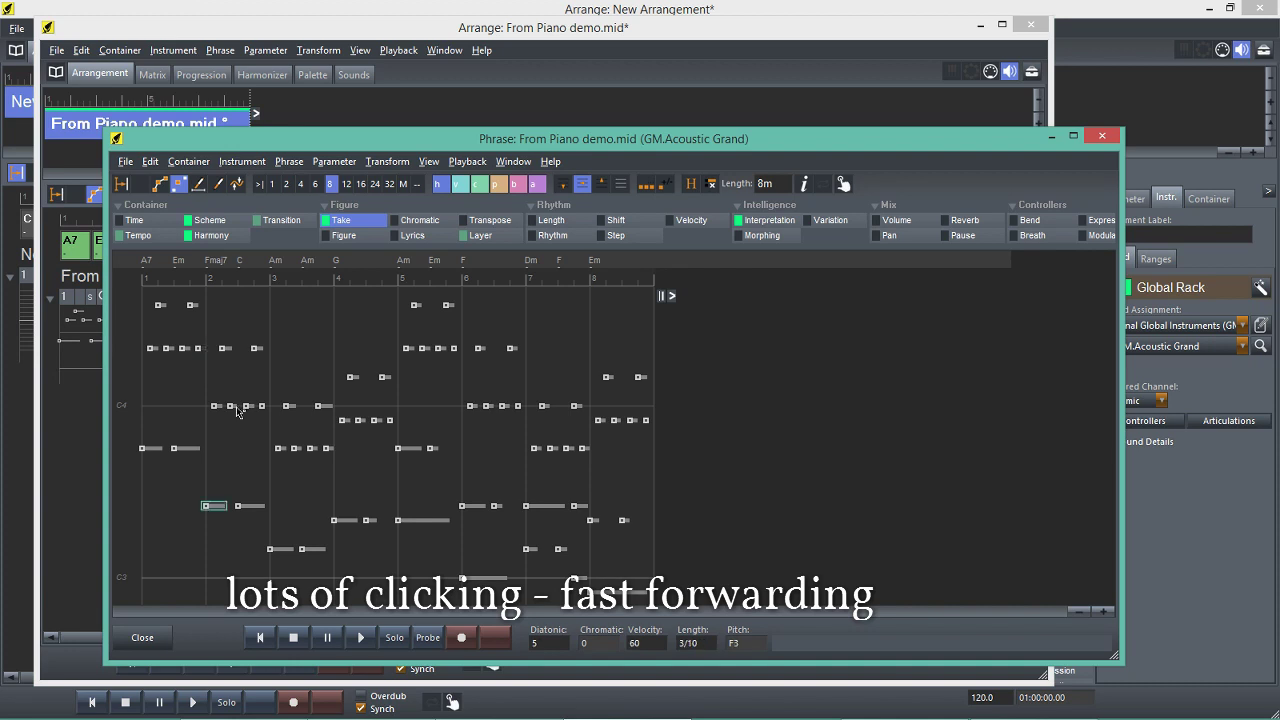
pyautogui.click(216, 406)
pyautogui.click(225, 349)
pyautogui.click(233, 407)
pyautogui.click(252, 506)
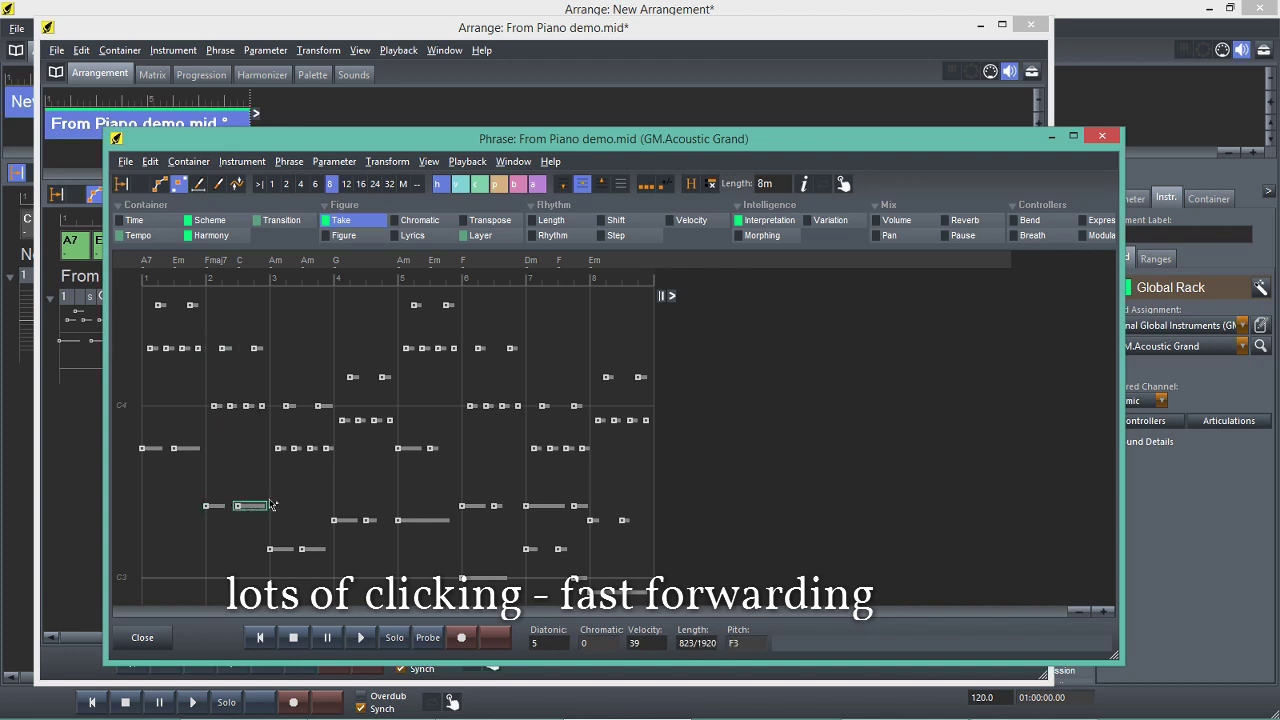
pyautogui.click(250, 407)
pyautogui.click(258, 349)
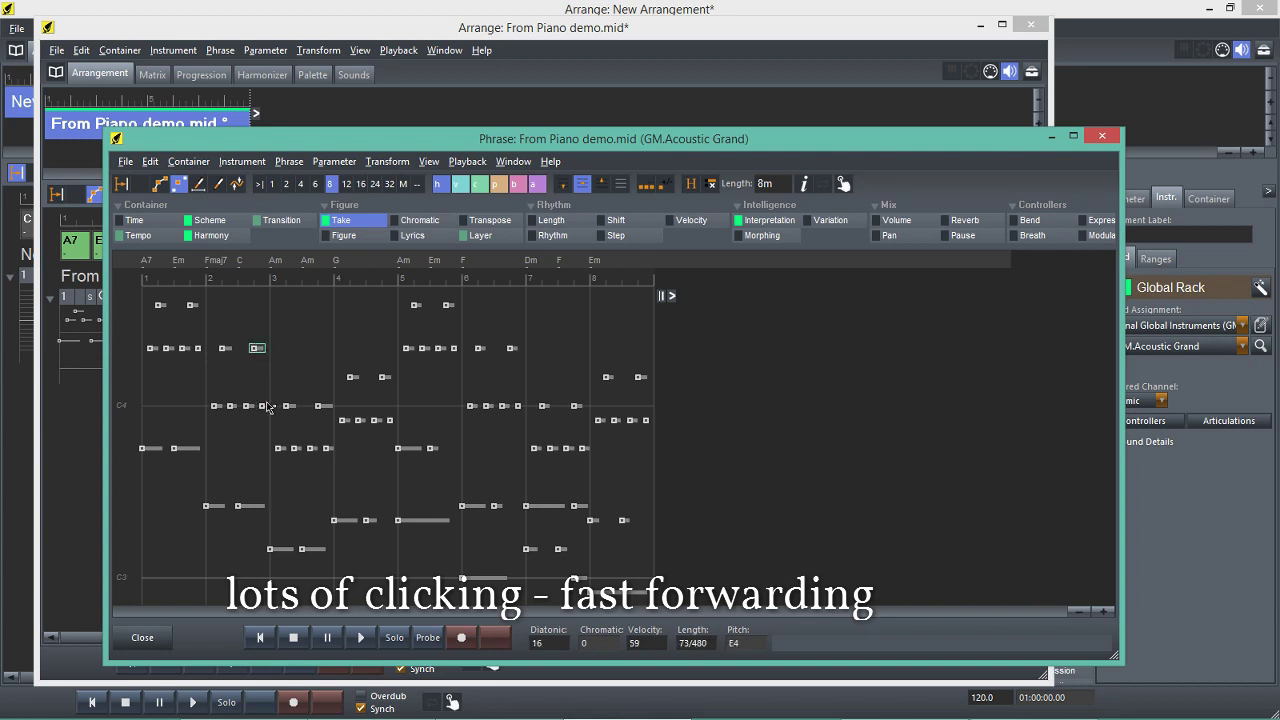
pyautogui.click(265, 406)
# Examine the pitches of the notes in bars 3 and 4 and at the start of bar 5.
pyautogui.click(272, 549)
pyautogui.click(283, 449)
pyautogui.click(294, 407)
pyautogui.click(300, 451)
pyautogui.click(306, 549)
pyautogui.click(349, 521)
pyautogui.click(342, 421)
pyautogui.click(353, 378)
pyautogui.click(405, 520)
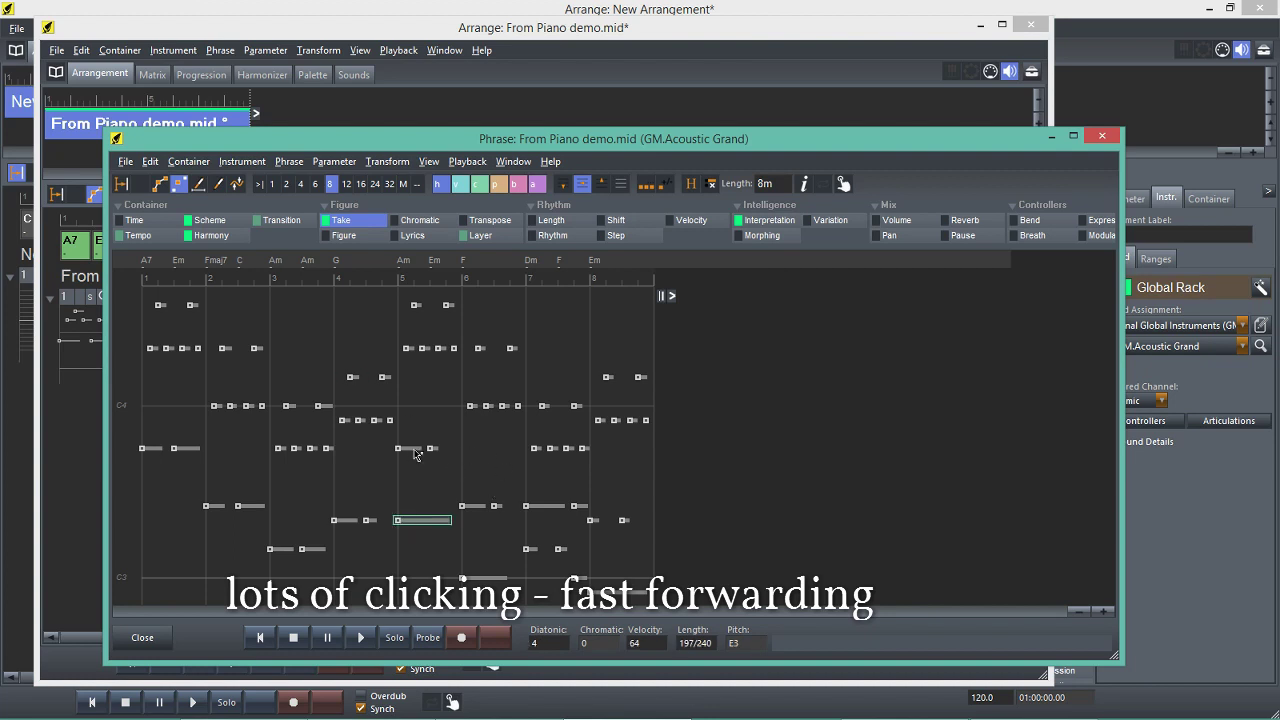
pyautogui.click(403, 448)
pyautogui.click(410, 348)
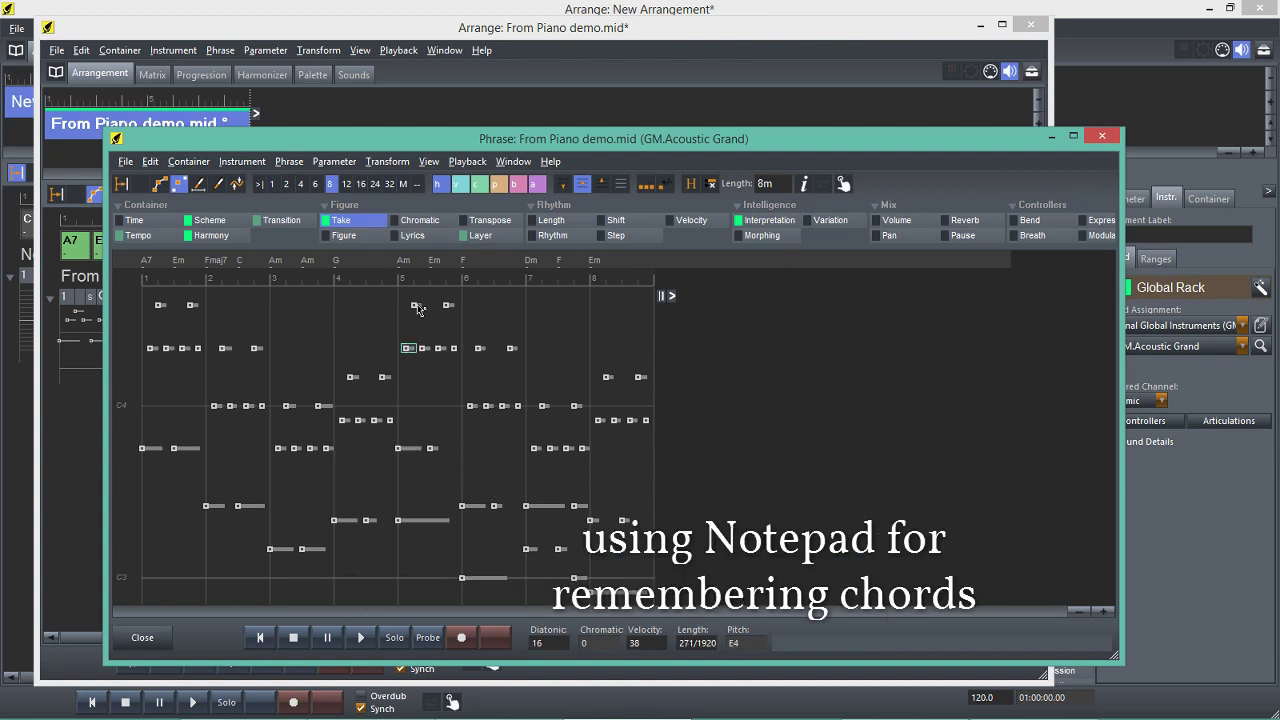
# Open Notepad for chord notes and move its window so the Take's first bars stay visible.
pyautogui.click(785, 396)
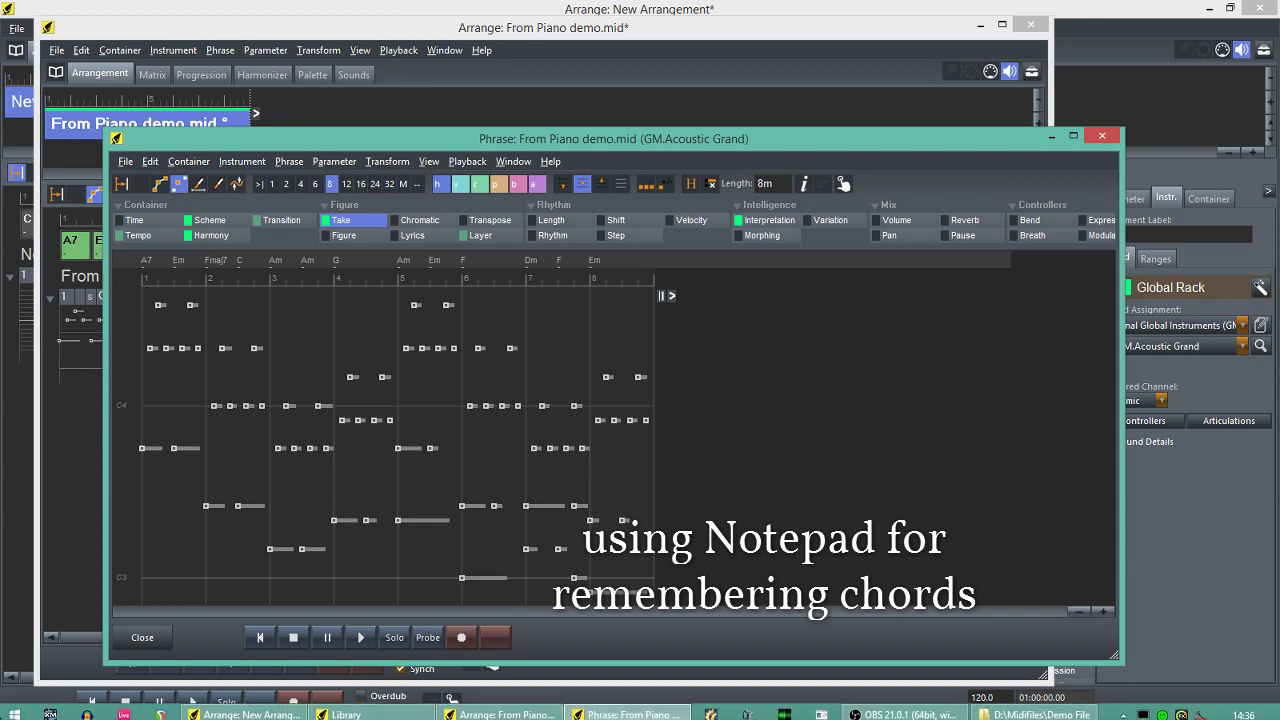
pyautogui.click(12, 710)
pyautogui.click(63, 583)
pyautogui.write('notepad')
pyautogui.press('Return')
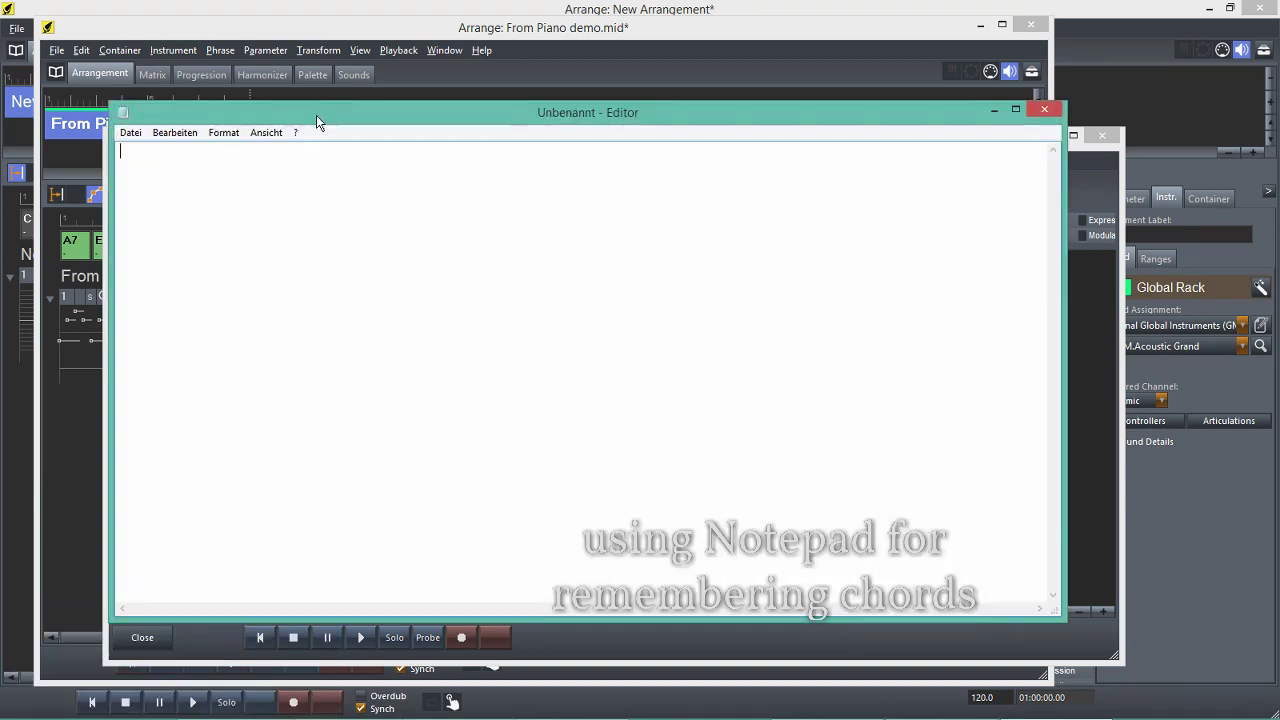
pyautogui.moveTo(316, 115); pyautogui.dragTo(724, 204)
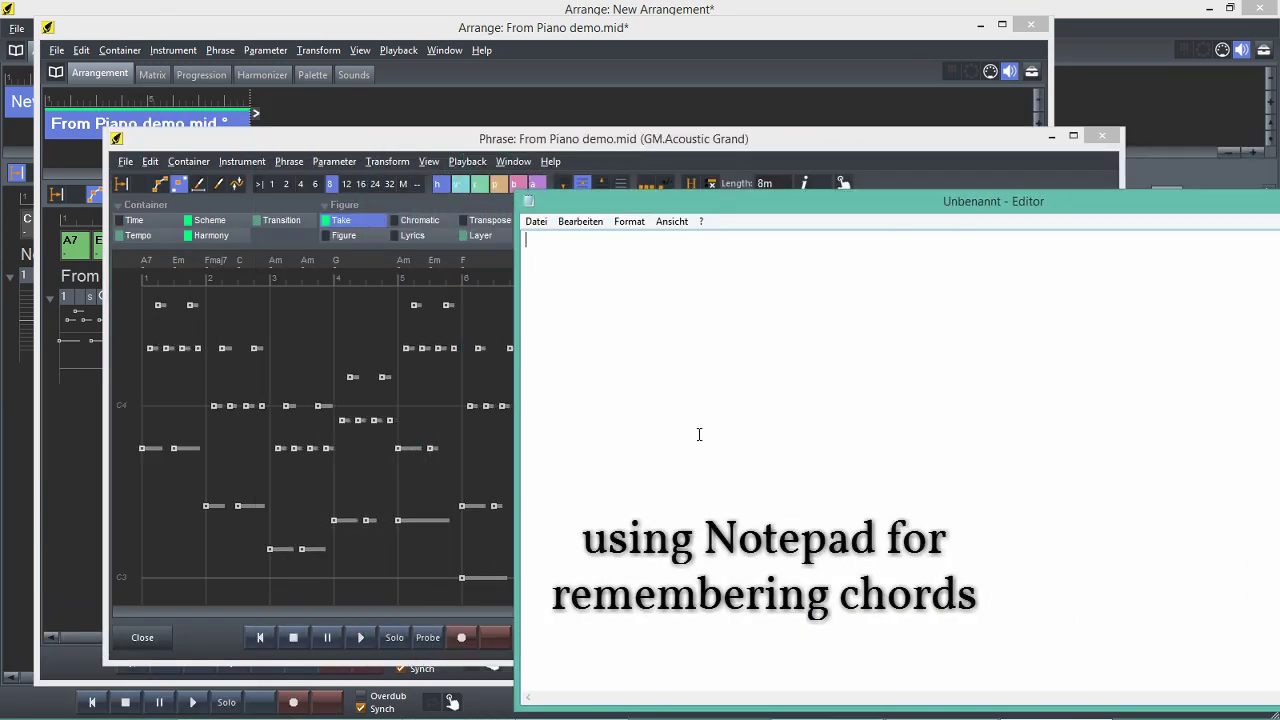
# Write "am7 / Fmaj7 /" in Notepad as the chords for bars 1 and 2.
pyautogui.write('am')
pyautogui.write('7 /')
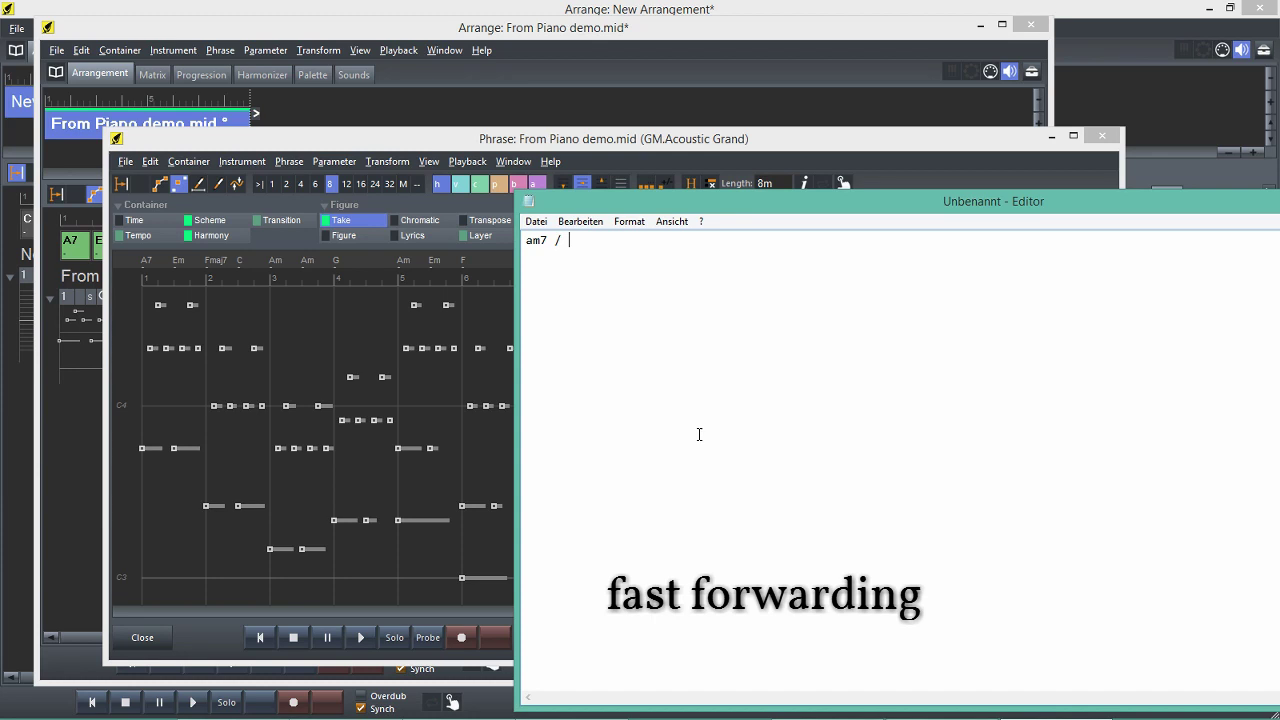
pyautogui.write(' Fmaj7 /')
# Check the notes in bars 3 and 4 of the Take and add "D7 / em7 /" to the chord list in Notepad.
pyautogui.hotkey('alt', 'Tab')
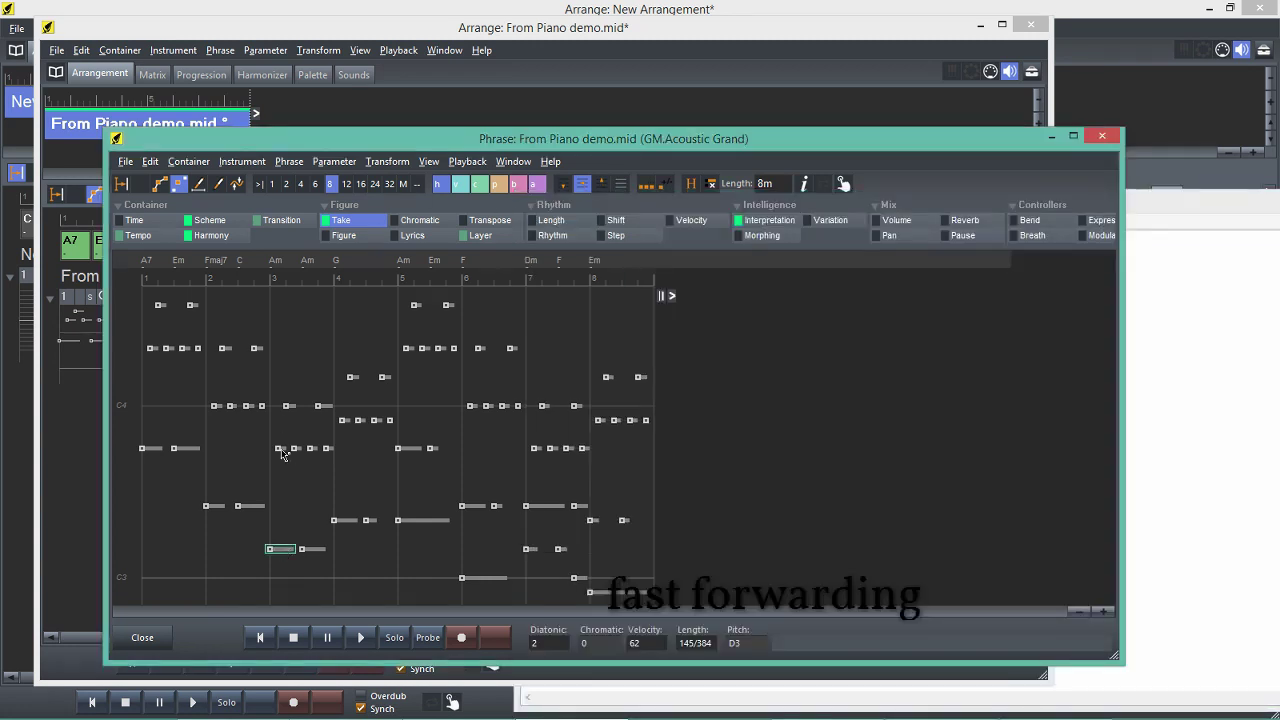
pyautogui.click(1225, 200)
pyautogui.write('D7 /')
pyautogui.click(345, 525)
pyautogui.click(352, 377)
pyautogui.click(1171, 334)
pyautogui.write('am7 /')
# Check the notes in bars 5 and 6 and add "am7 / Fmaj7" to the chord list.
pyautogui.click(405, 520)
pyautogui.click(410, 448)
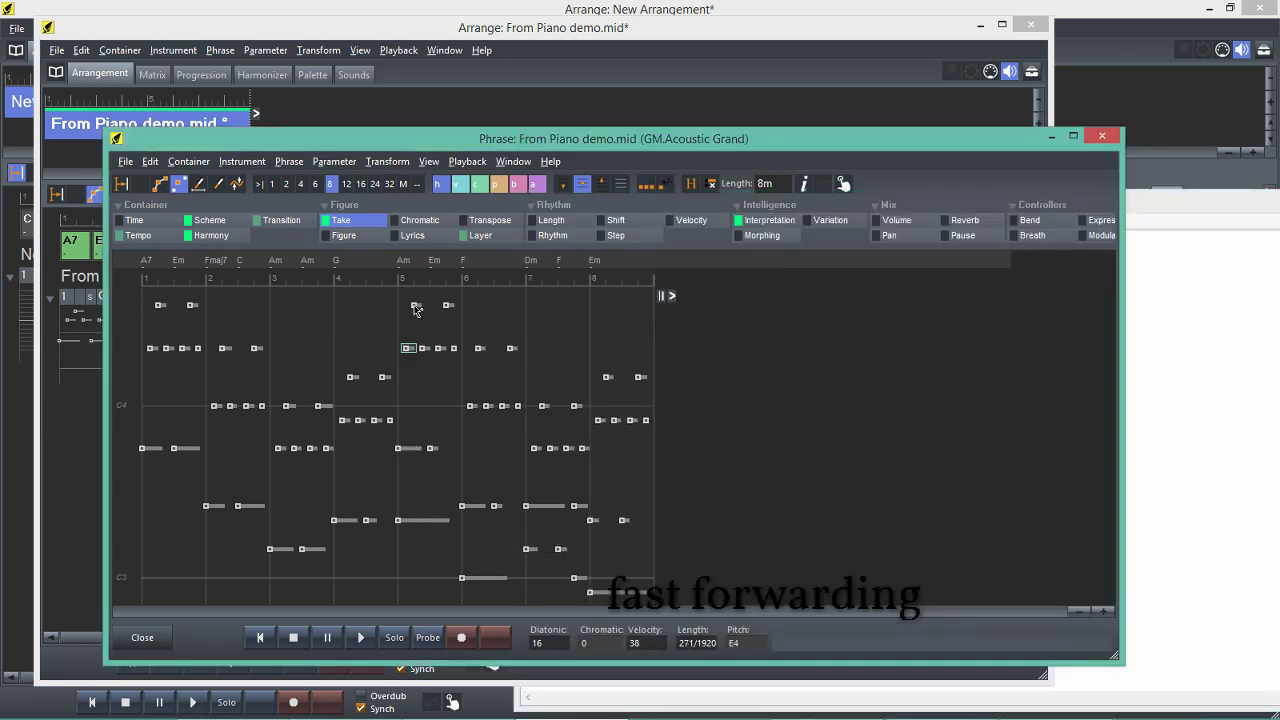
pyautogui.click(1171, 334)
pyautogui.write('am7 / Fmaj7 / D7 / em7 / am7')
pyautogui.hotkey('alt', 'Tab')
pyautogui.click(472, 505)
pyautogui.click(1171, 334)
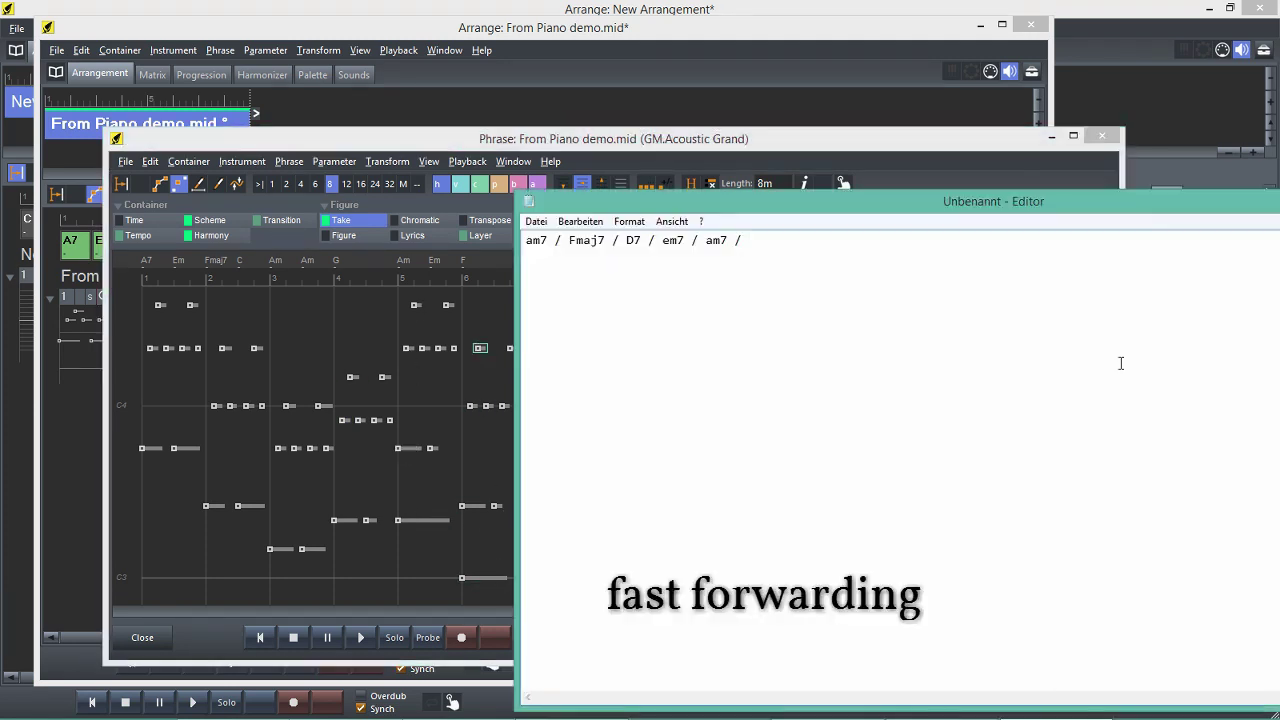
pyautogui.write('Fmaj7')
# Check the notes in bar 7, add "dm7" to the chord list and correct the third chord to dm7.
pyautogui.hotkey('alt', 'Tab')
pyautogui.click(543, 405)
pyautogui.click(1171, 334)
pyautogui.write('/ dm7 /')
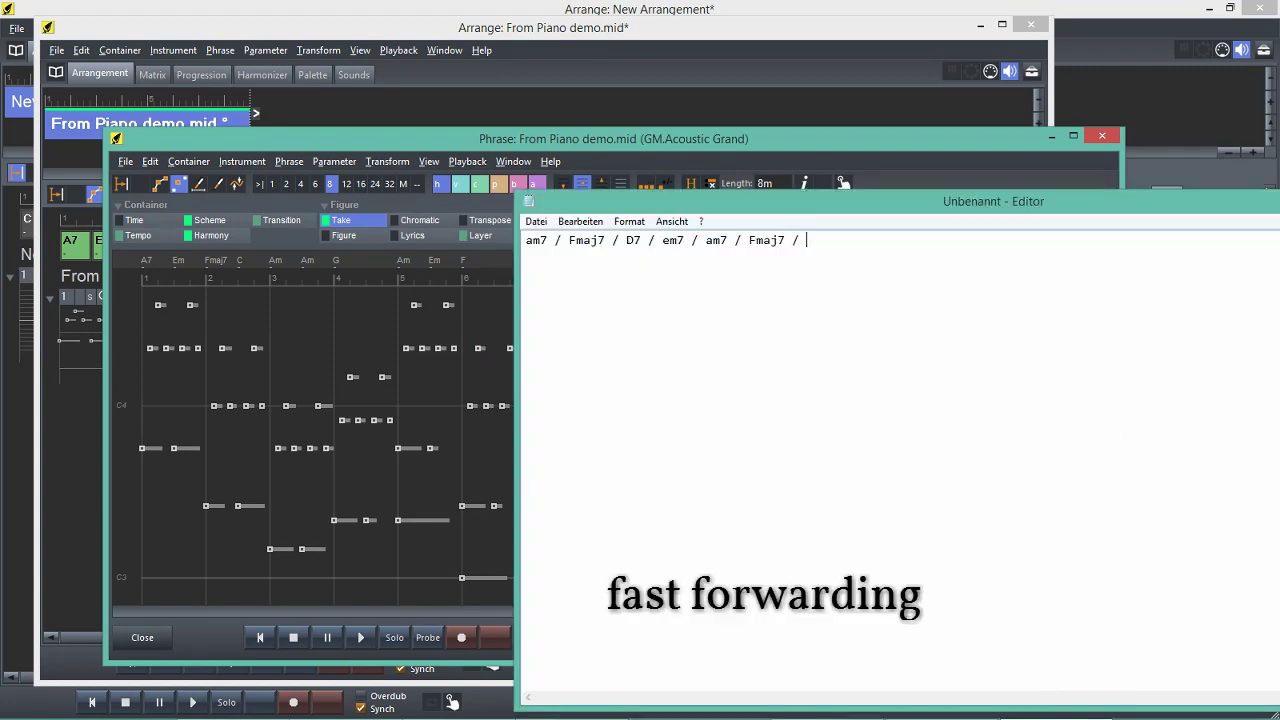
# Check the notes in bar 8, add "em7" as the last chord and highlight the first four chords.
pyautogui.hotkey('alt', 'Tab')
pyautogui.click(592, 519)
pyautogui.click(1171, 334)
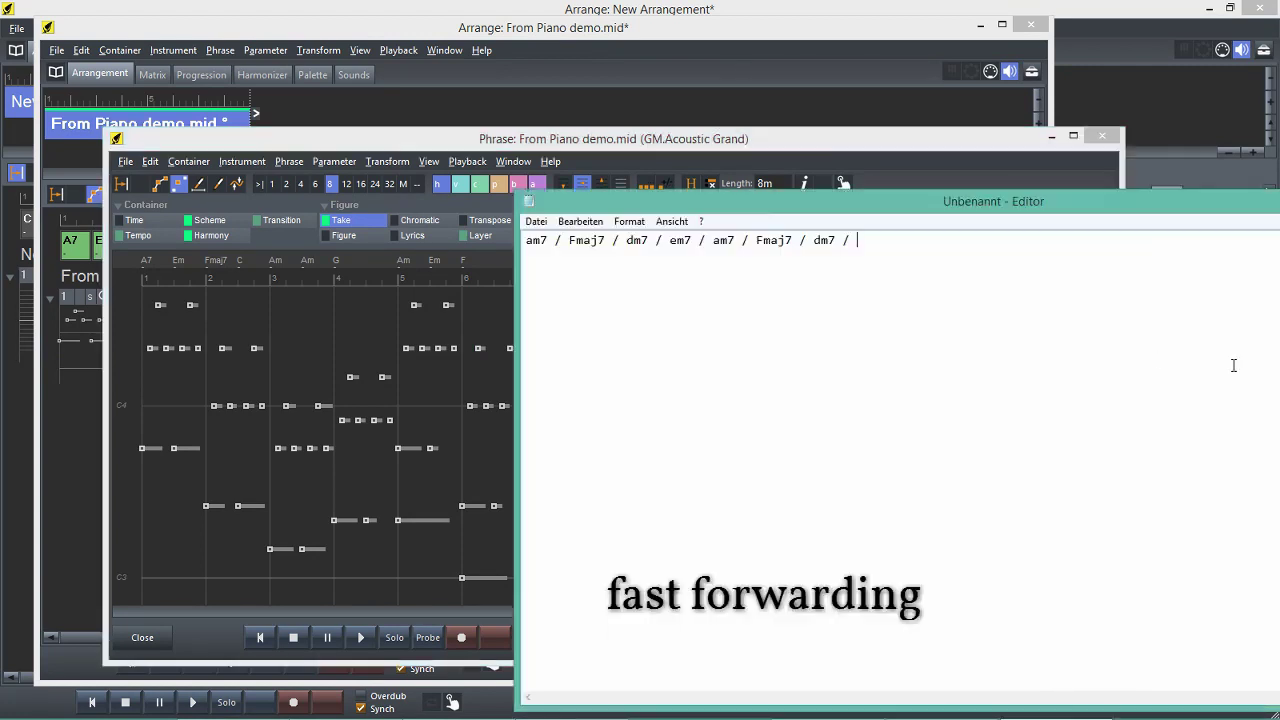
pyautogui.write('em7')
pyautogui.moveTo(526, 240); pyautogui.dragTo(692, 240)
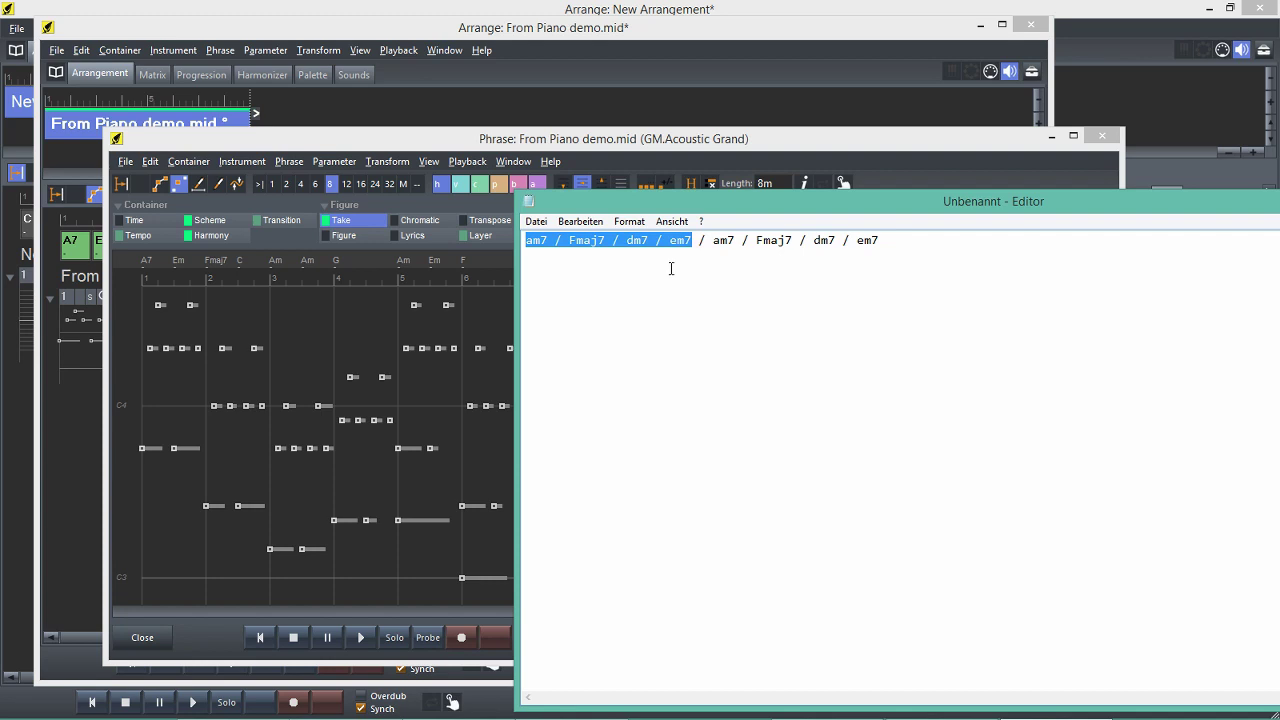
# Return to the Phrase window, close it and show the Harmony parameter of the From Piano demo.mid arrangement.
pyautogui.click(729, 323)
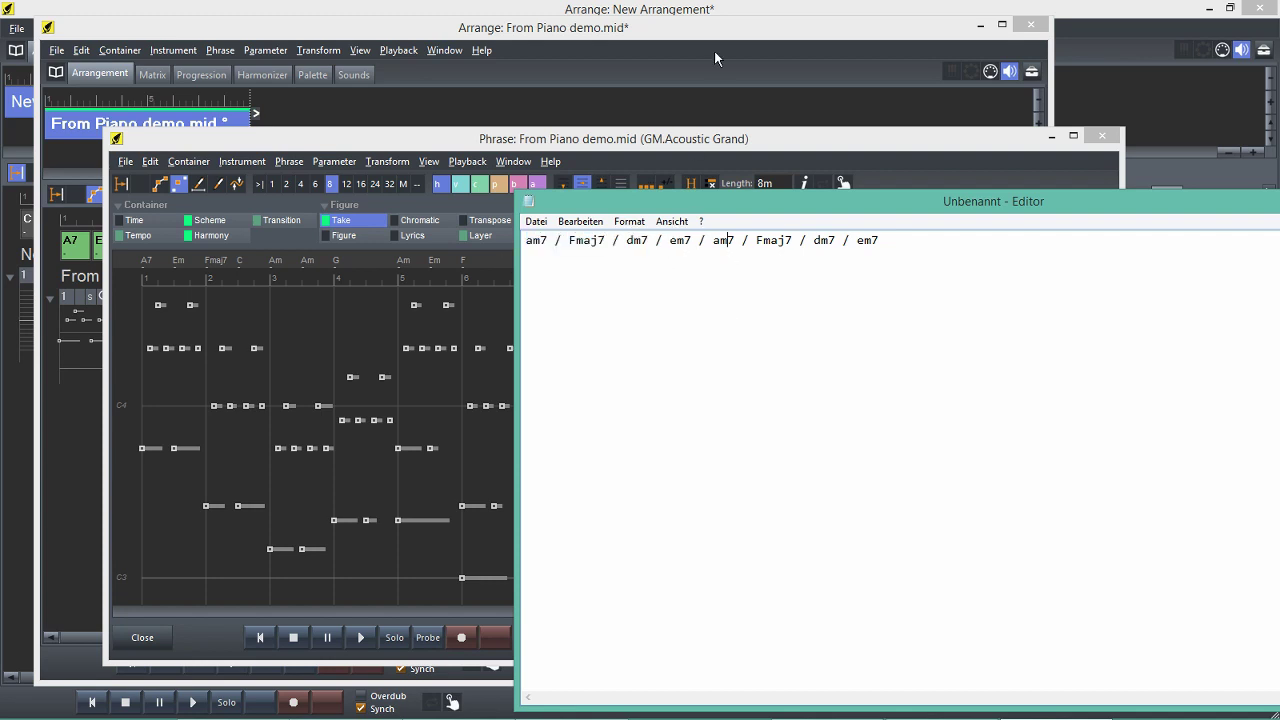
pyautogui.click(735, 138)
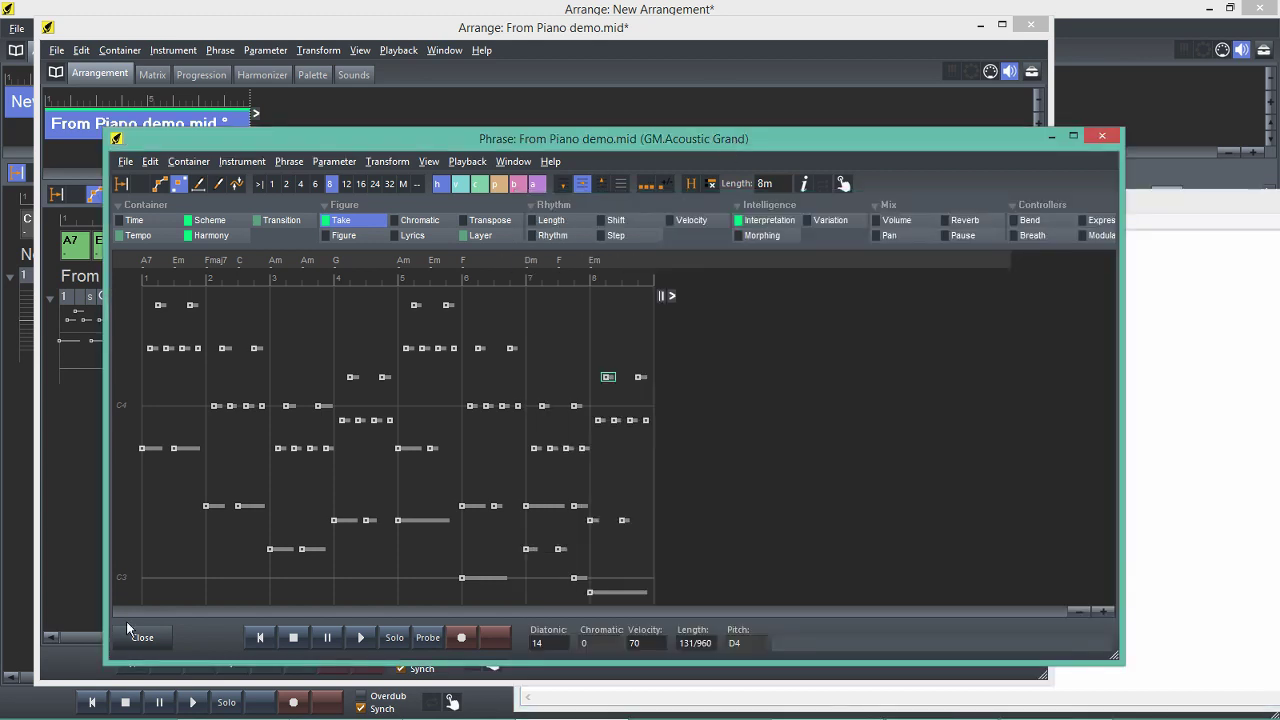
pyautogui.click(160, 637)
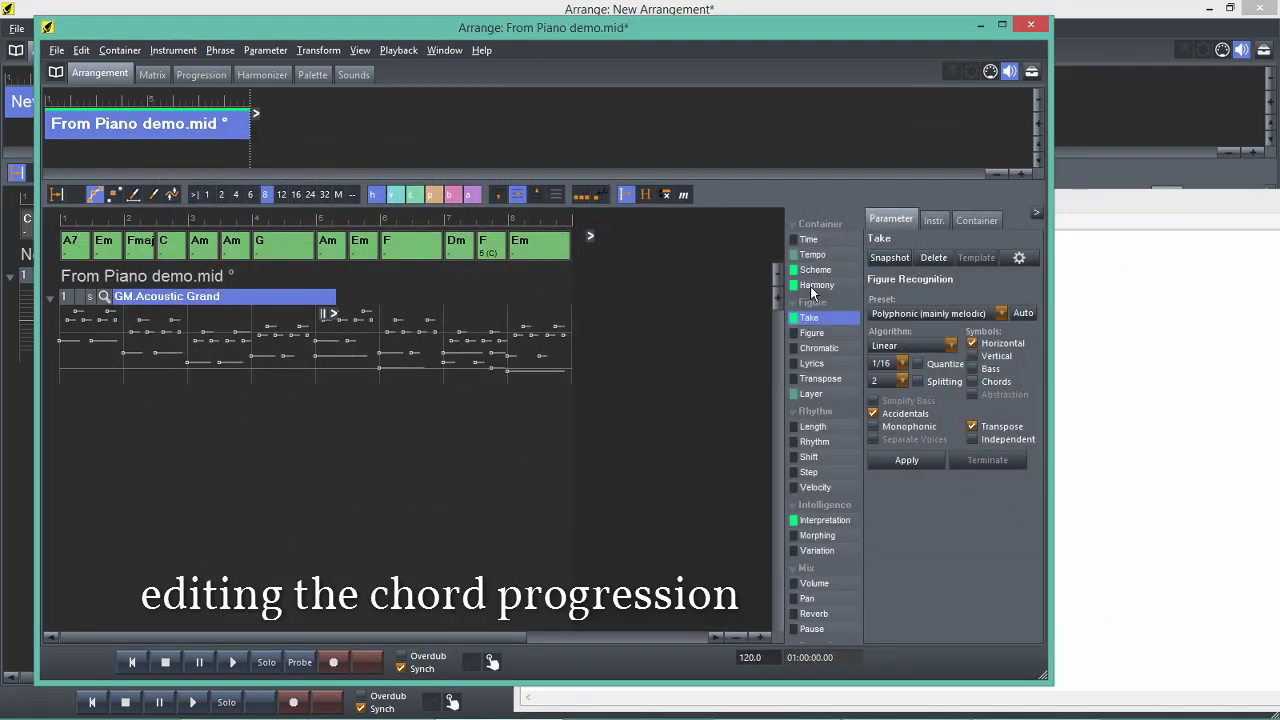
pyautogui.click(815, 285)
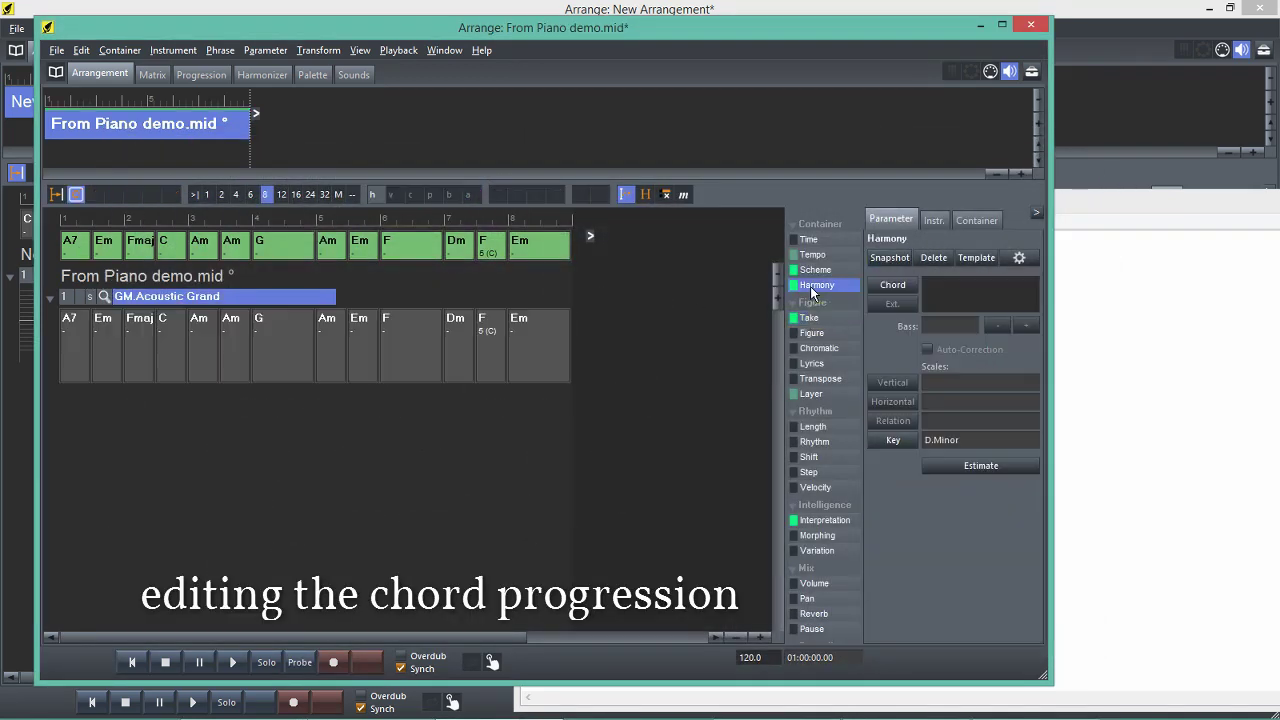
# Remove the Em chord from bar 1 and the C chord from bar 2 of the progression.
pyautogui.click(75, 250)
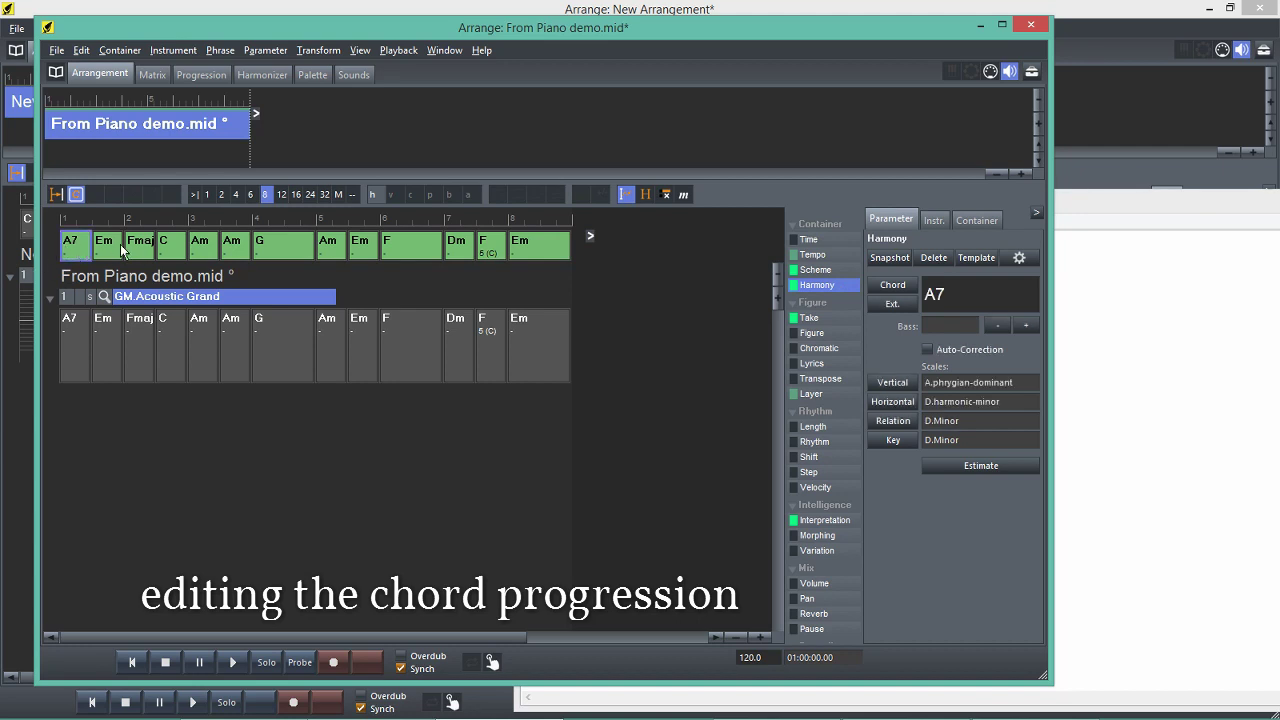
pyautogui.click(104, 250)
pyautogui.press('Delete')
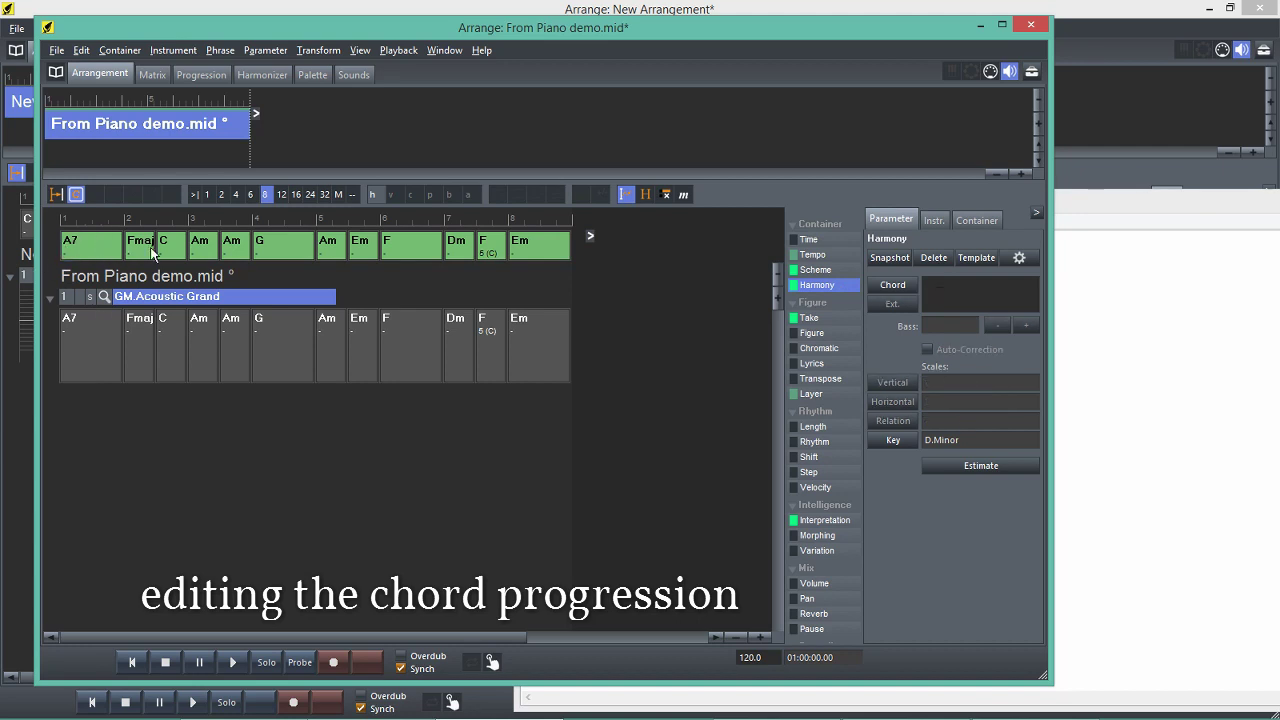
pyautogui.click(175, 252)
pyautogui.press('Delete')
# Check the chord list in Notepad, set bar 3's first chord to Dm7 and remove its second Am chord.
pyautogui.click(1163, 308)
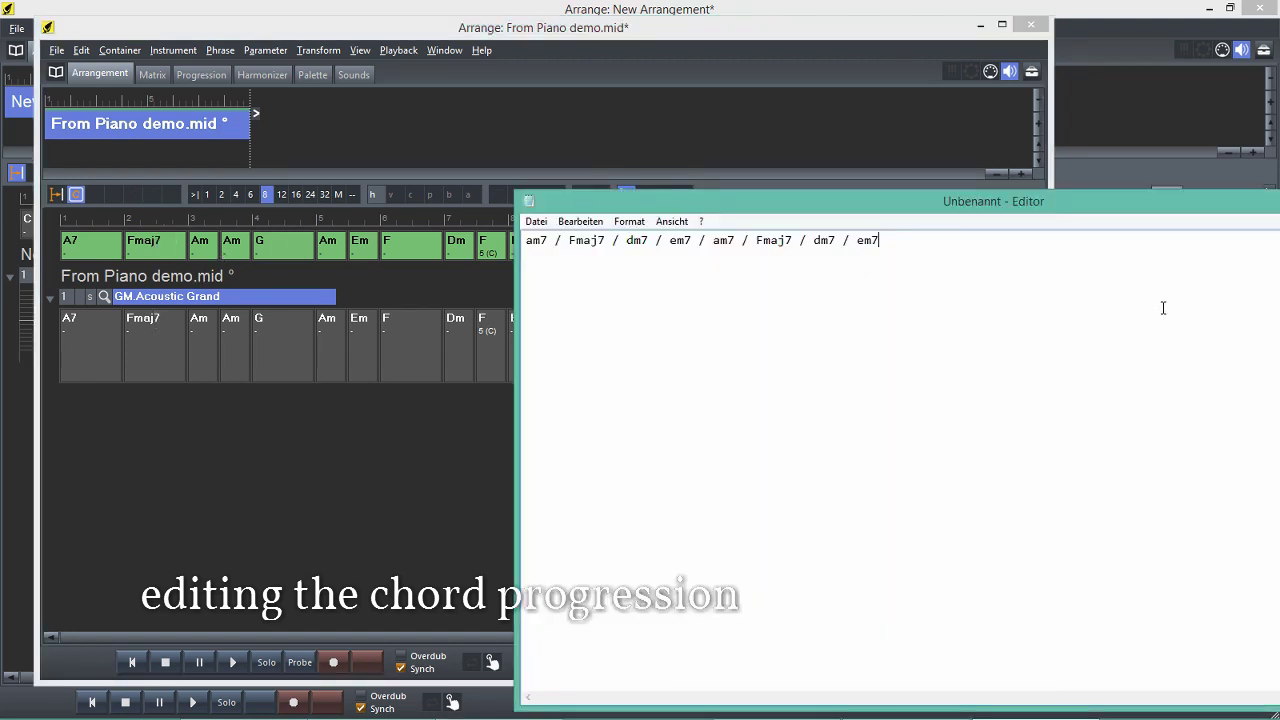
pyautogui.click(203, 246)
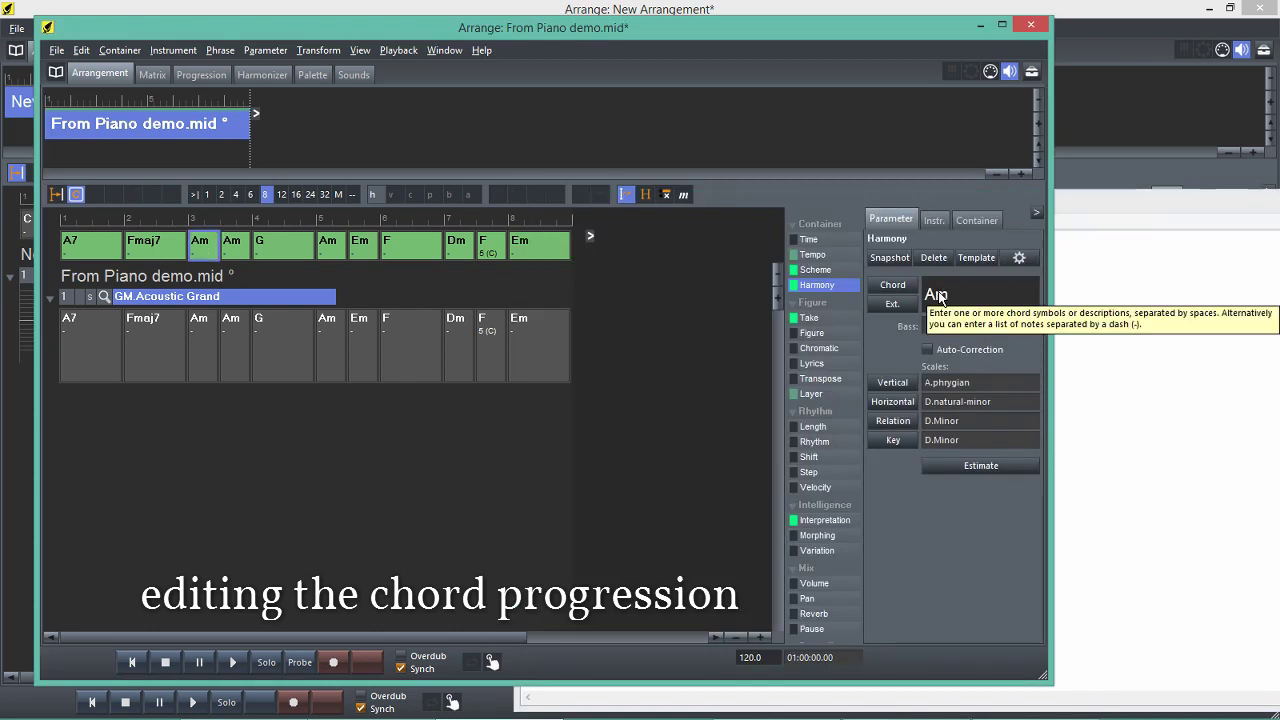
pyautogui.moveTo(938, 295); pyautogui.dragTo(861, 301)
pyautogui.write('d')
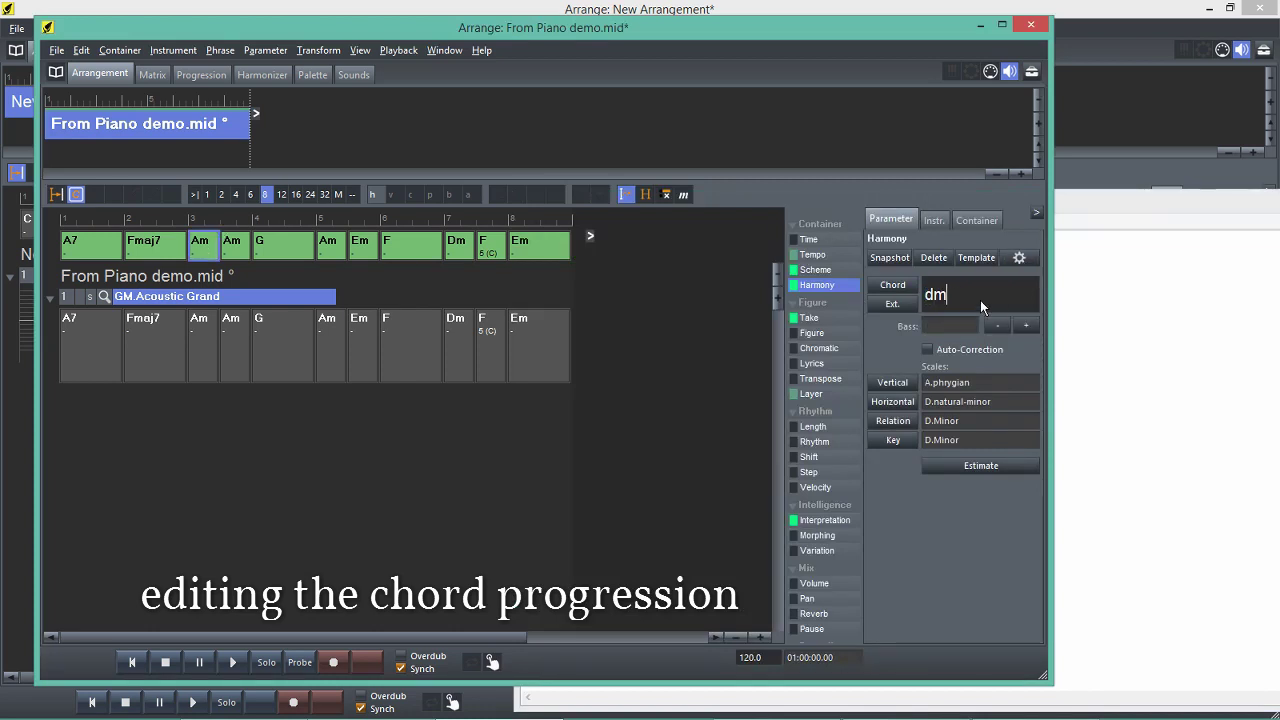
pyautogui.write('7')
pyautogui.press('Return')
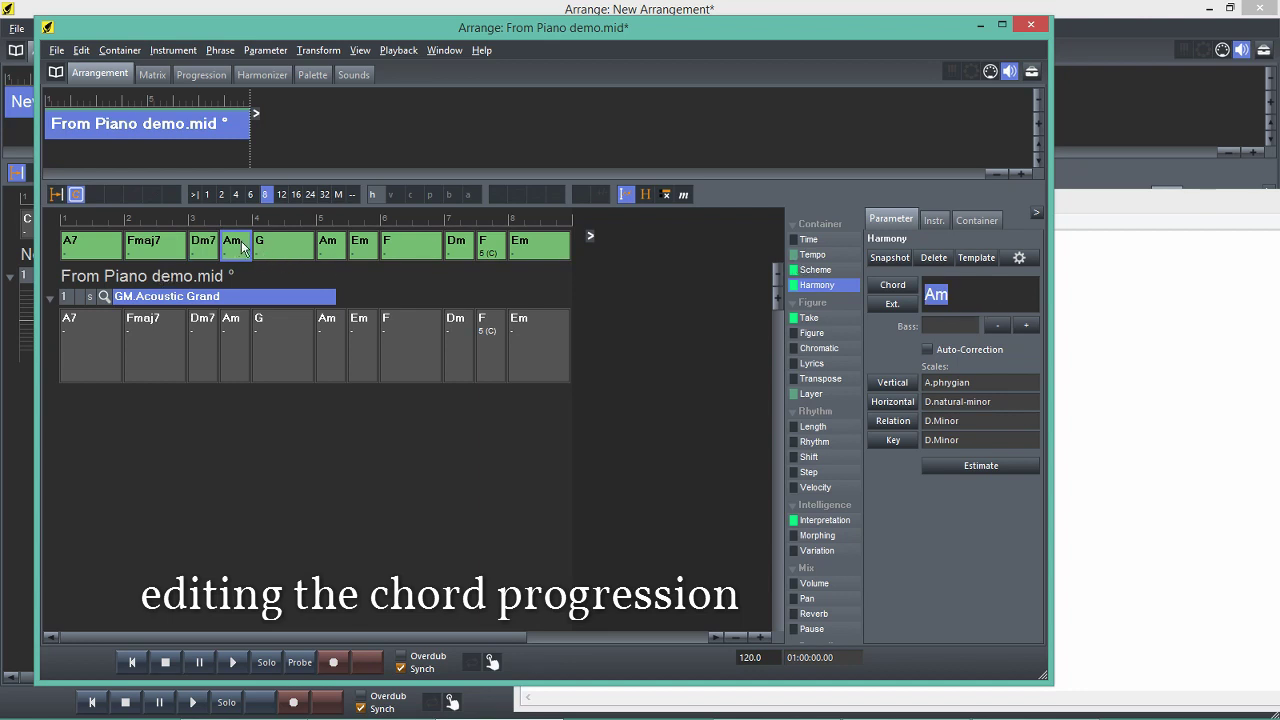
pyautogui.press('BackSpace')
pyautogui.press('Return')
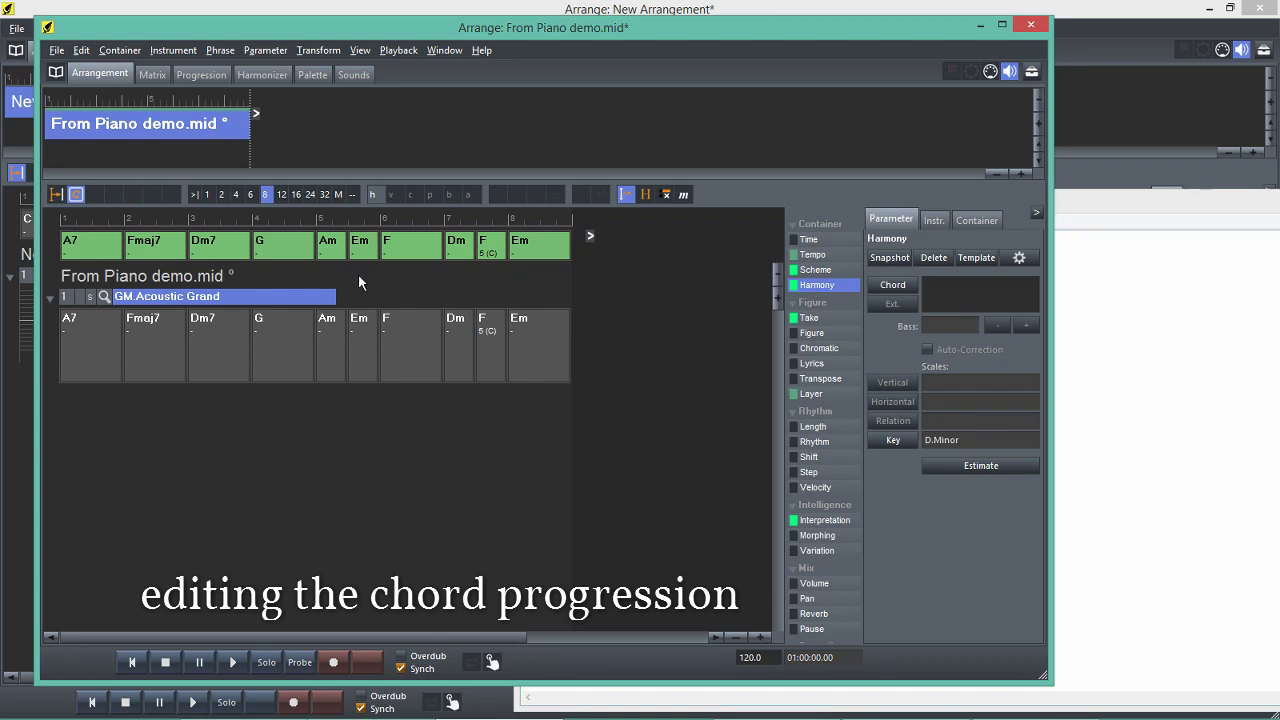
# Change the bar 4 chord to Em7 and the bar 1 chord to Am7.
pyautogui.click(286, 252)
pyautogui.doubleClick(962, 295)
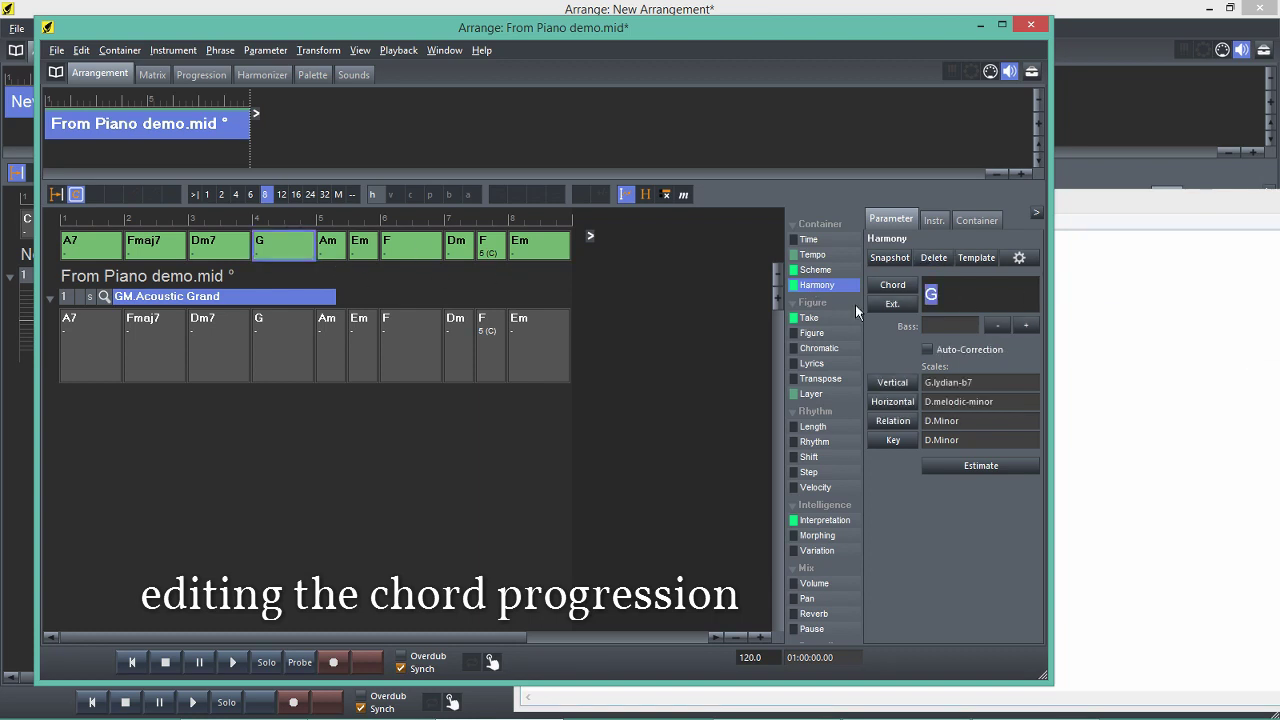
pyautogui.write('Em7')
pyautogui.press('Return')
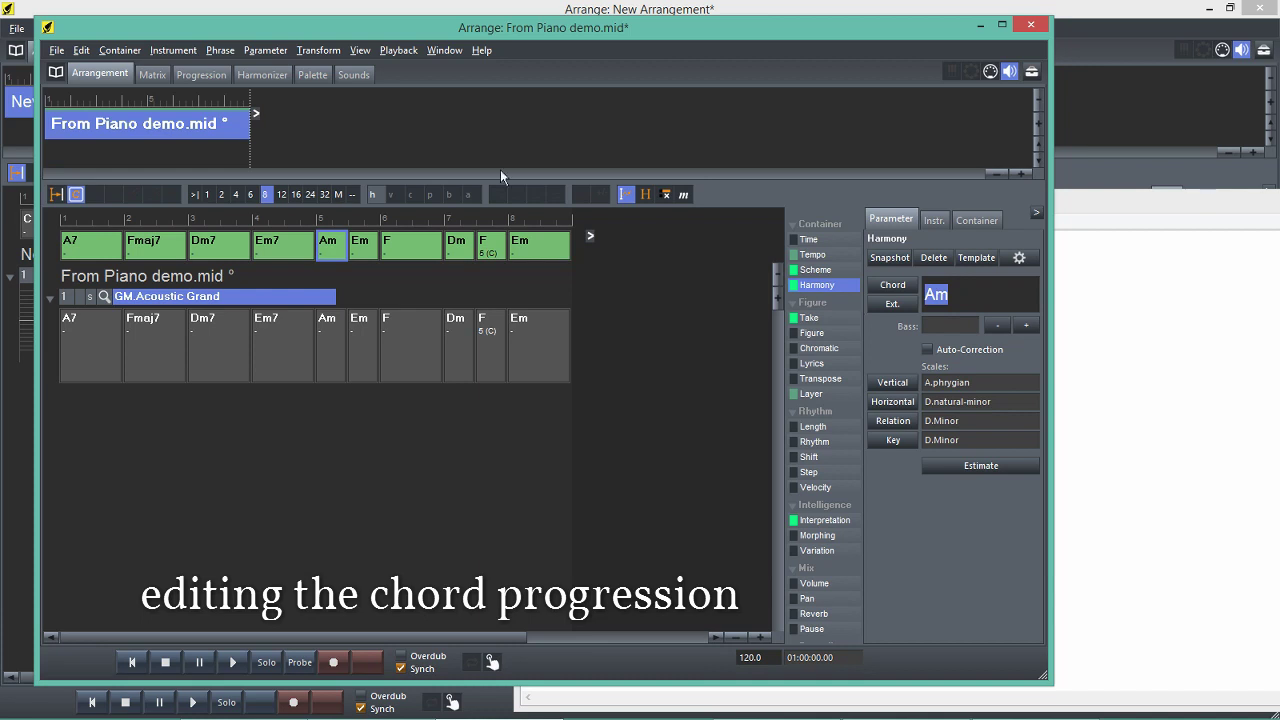
pyautogui.click(85, 255)
pyautogui.doubleClick(934, 294)
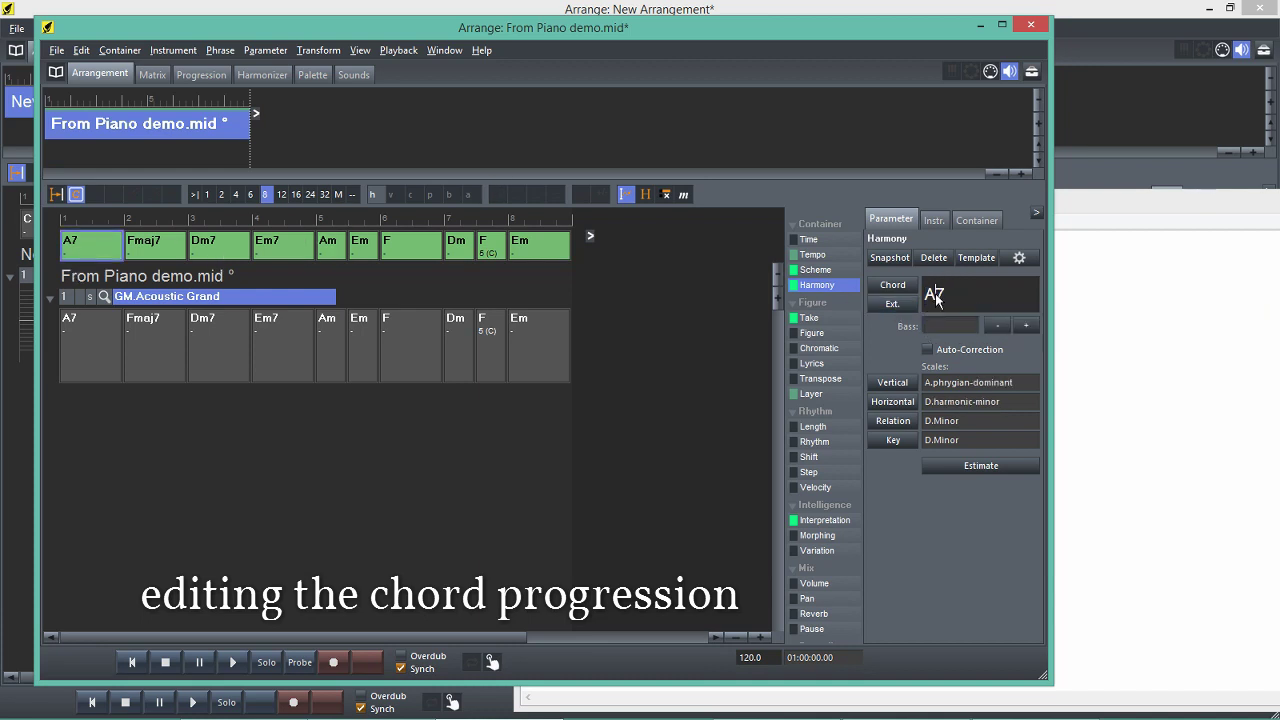
pyautogui.write('a7m')
pyautogui.press('Return')
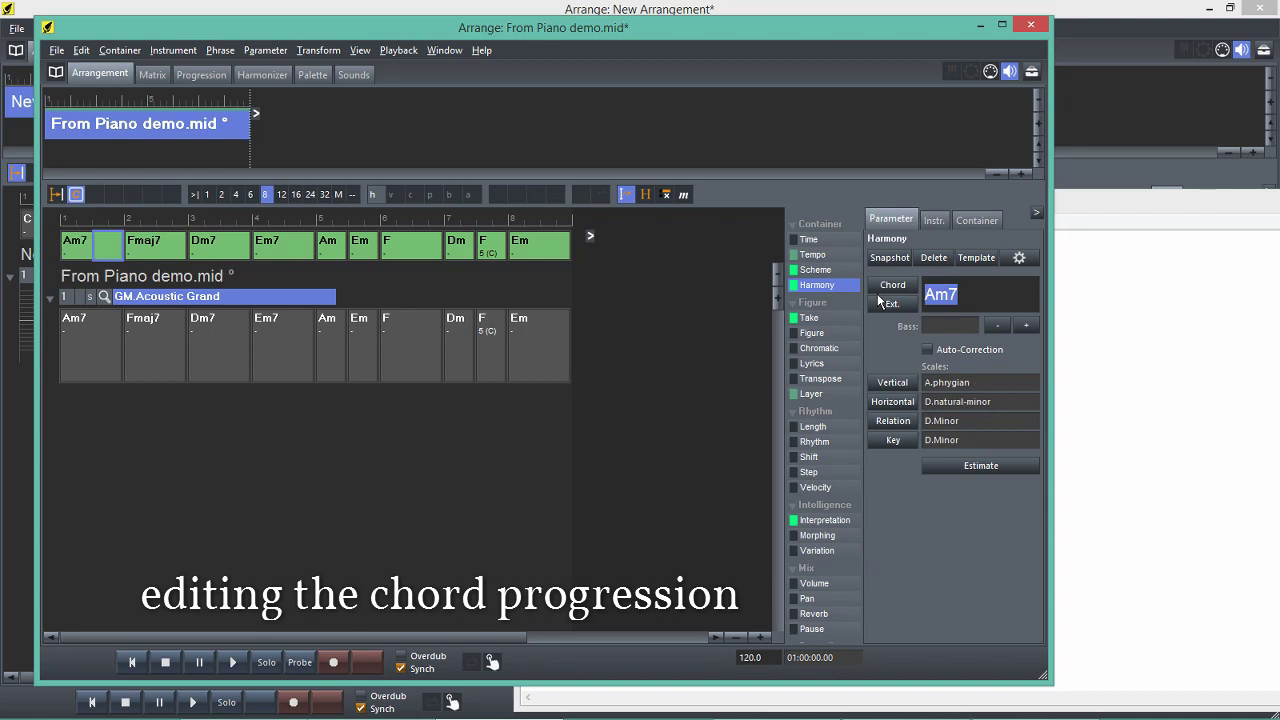
# Trim the harmony progression to its first four chords, Am7 to Em7.
pyautogui.click(95, 246)
pyautogui.keyDown('shift'); pyautogui.click(292, 255); pyautogui.keyUp('shift')
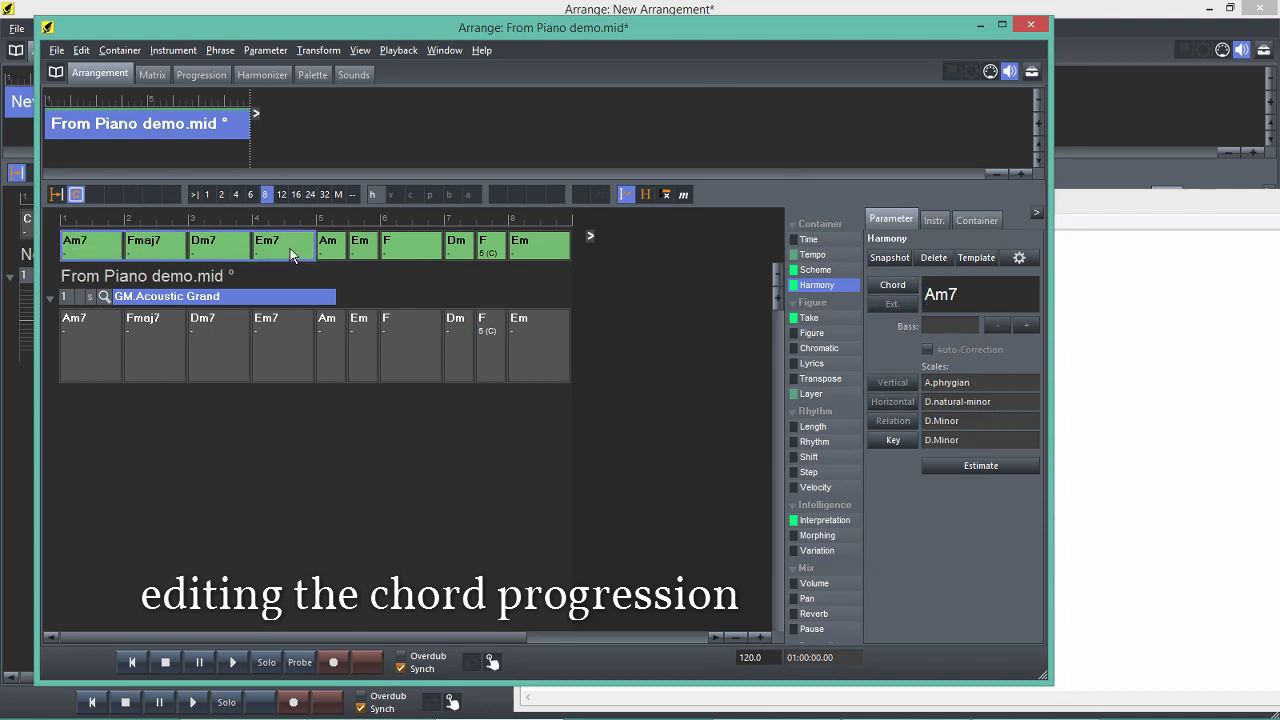
pyautogui.press('Delete')
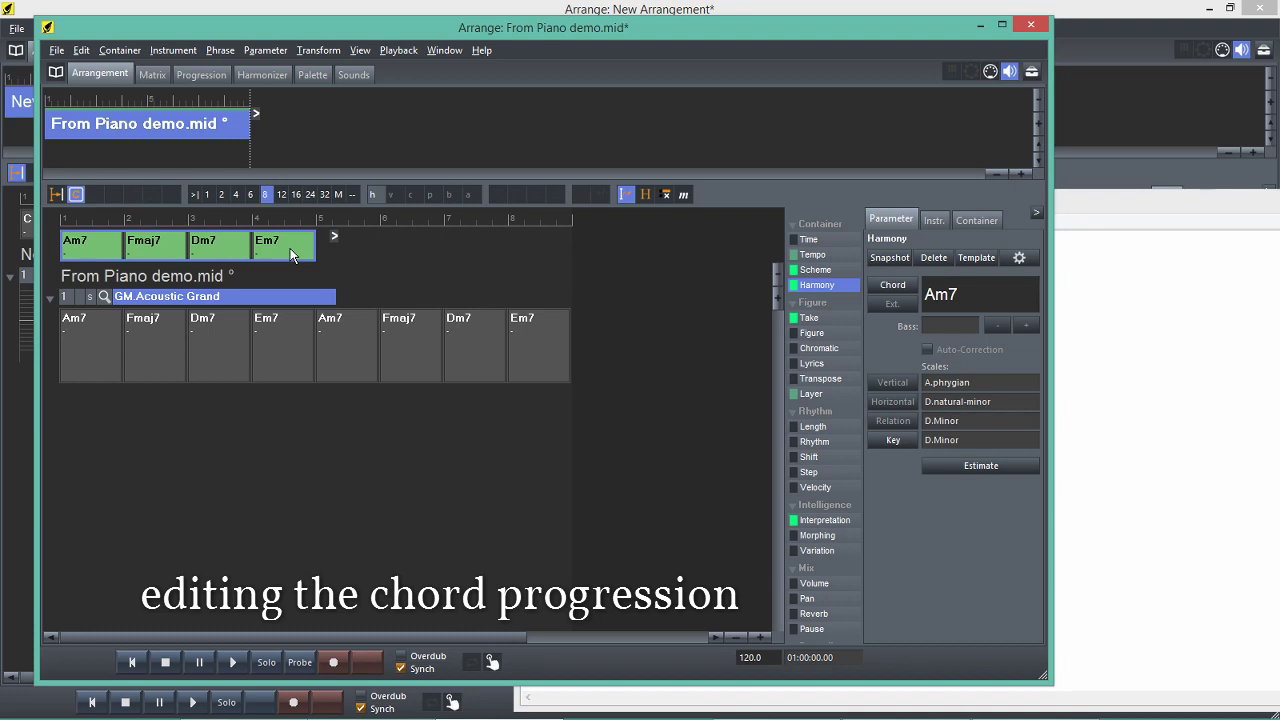
# Estimate the key of the four chords and assign A.Minor to them.
pyautogui.rightClick(290, 255)
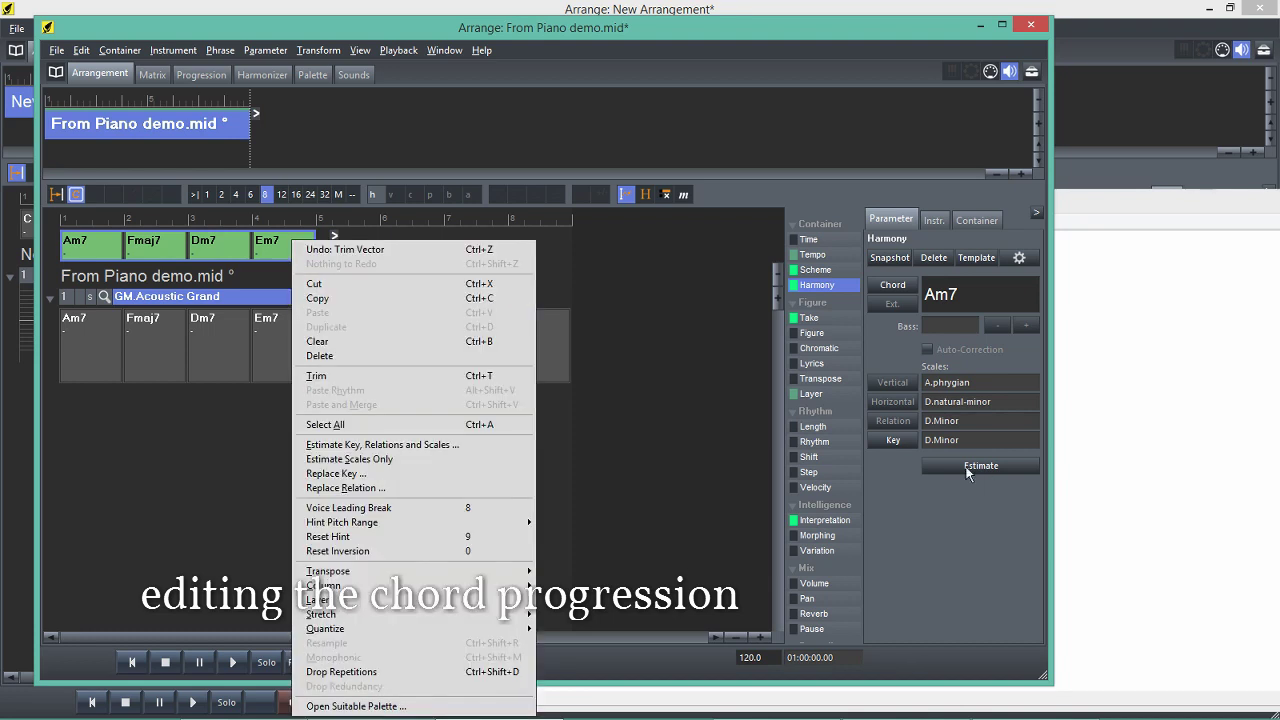
pyautogui.click(995, 470)
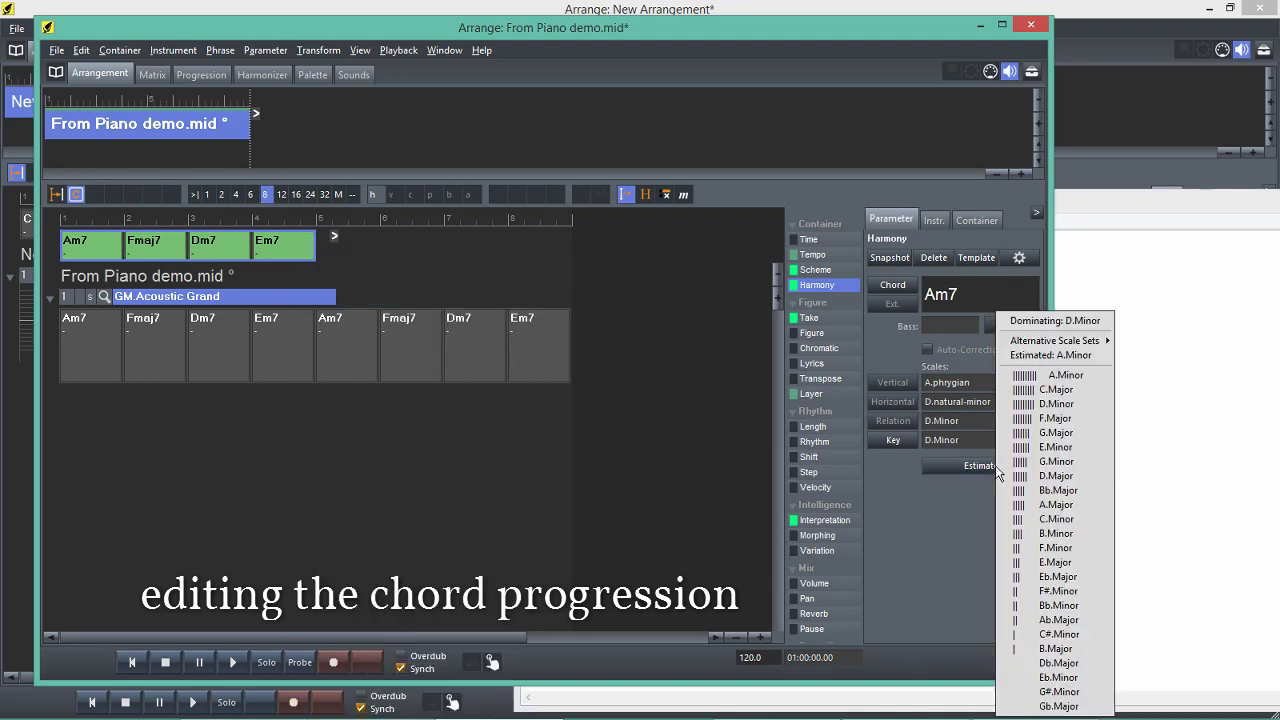
pyautogui.click(1060, 375)
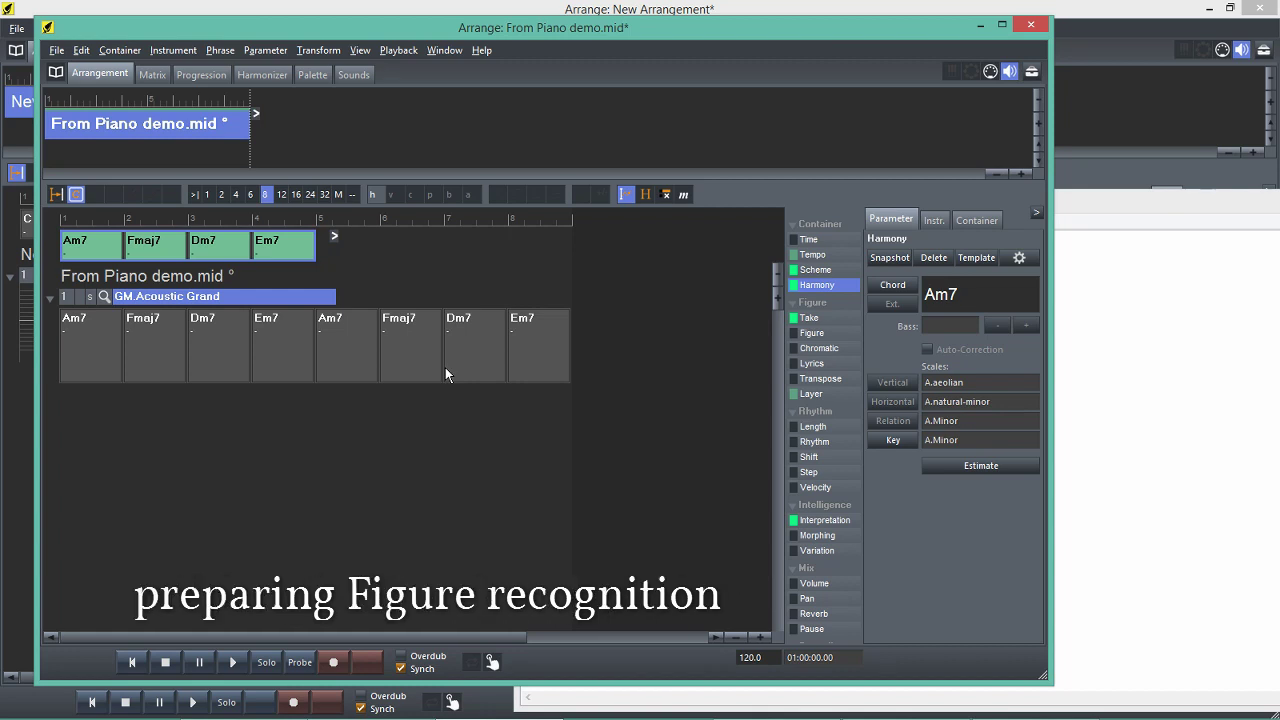
# Run Figure recognition on the GM.Acoustic Grand Take with Vertical symbols enabled and play back the resulting Figure.
pyautogui.click(812, 320)
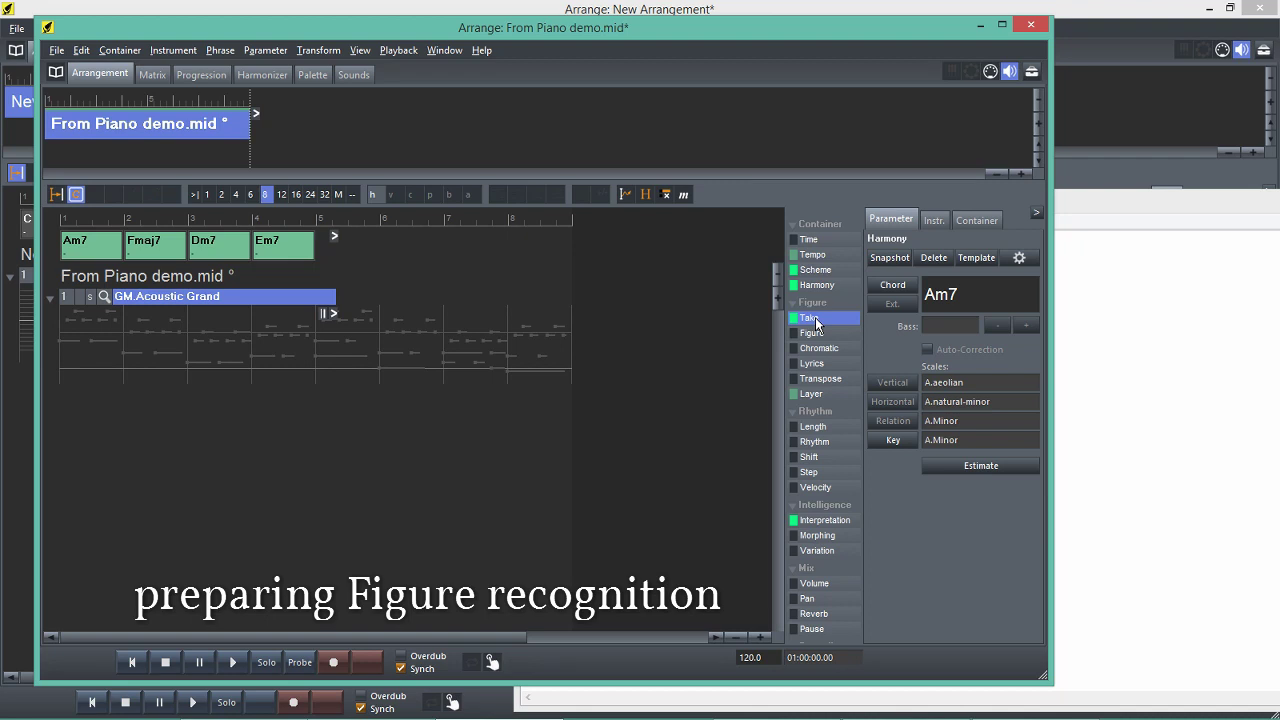
pyautogui.doubleClick(197, 300)
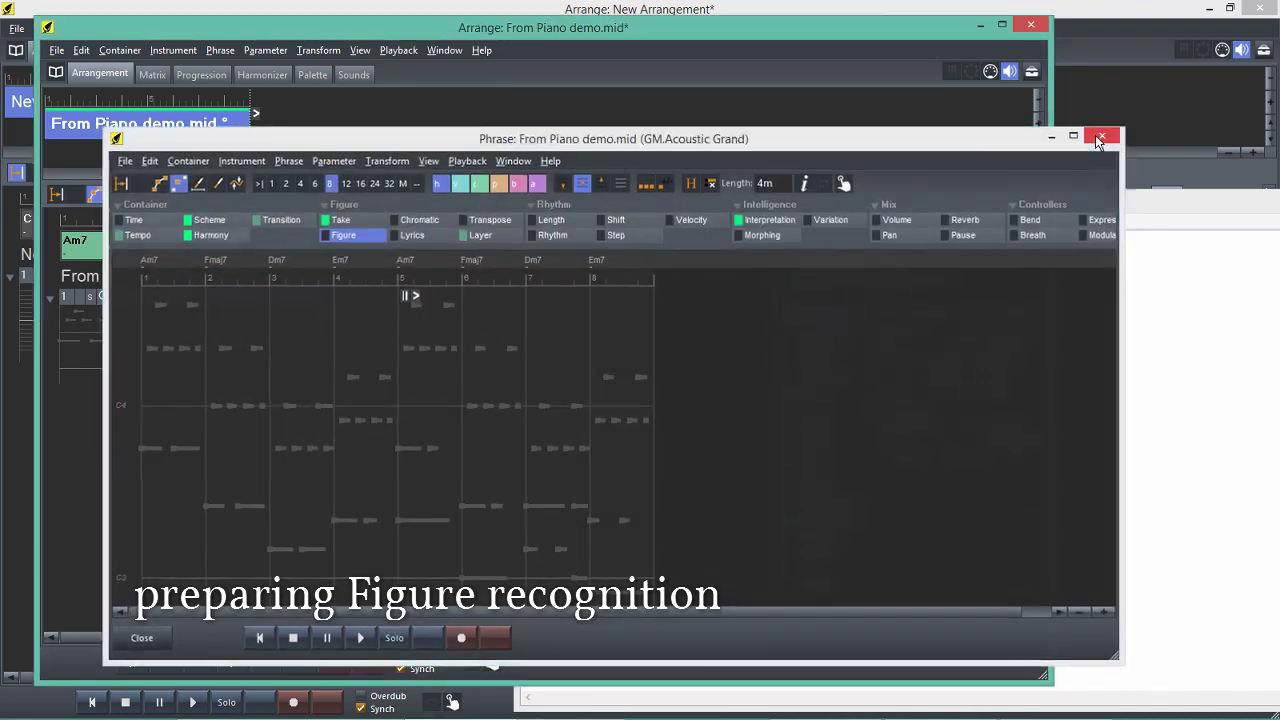
pyautogui.click(1095, 135)
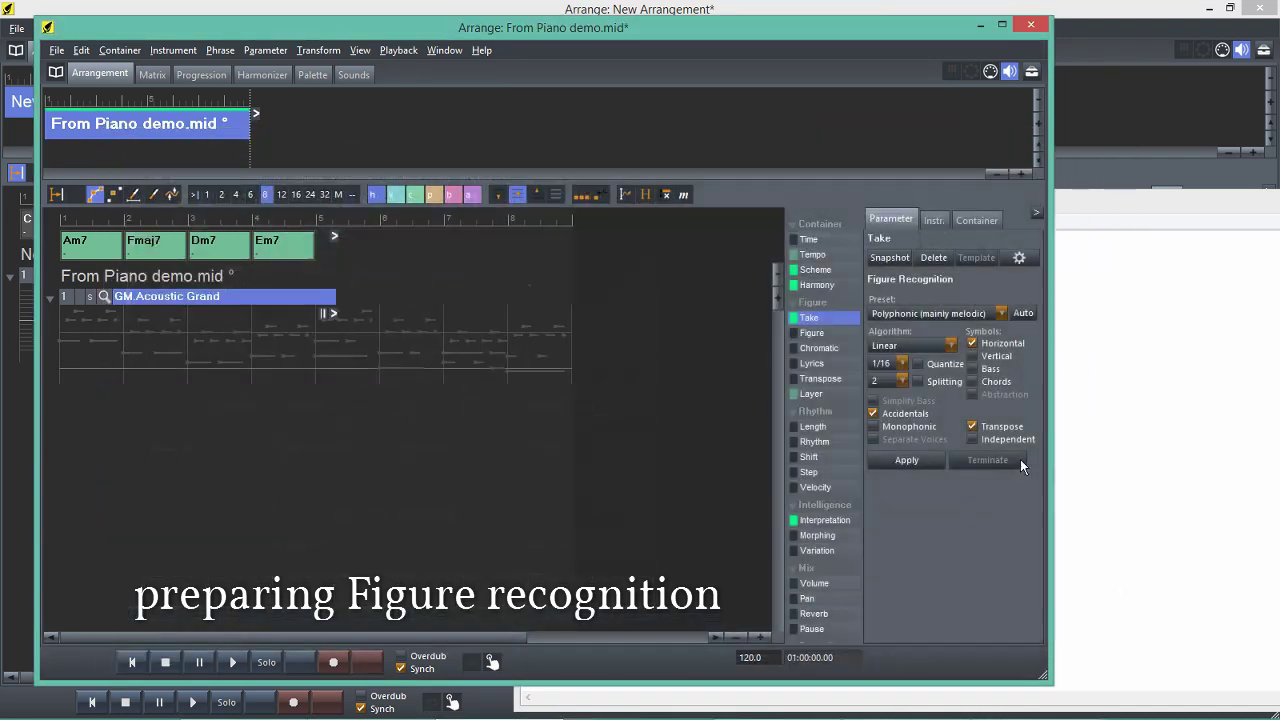
pyautogui.click(971, 357)
pyautogui.click(905, 460)
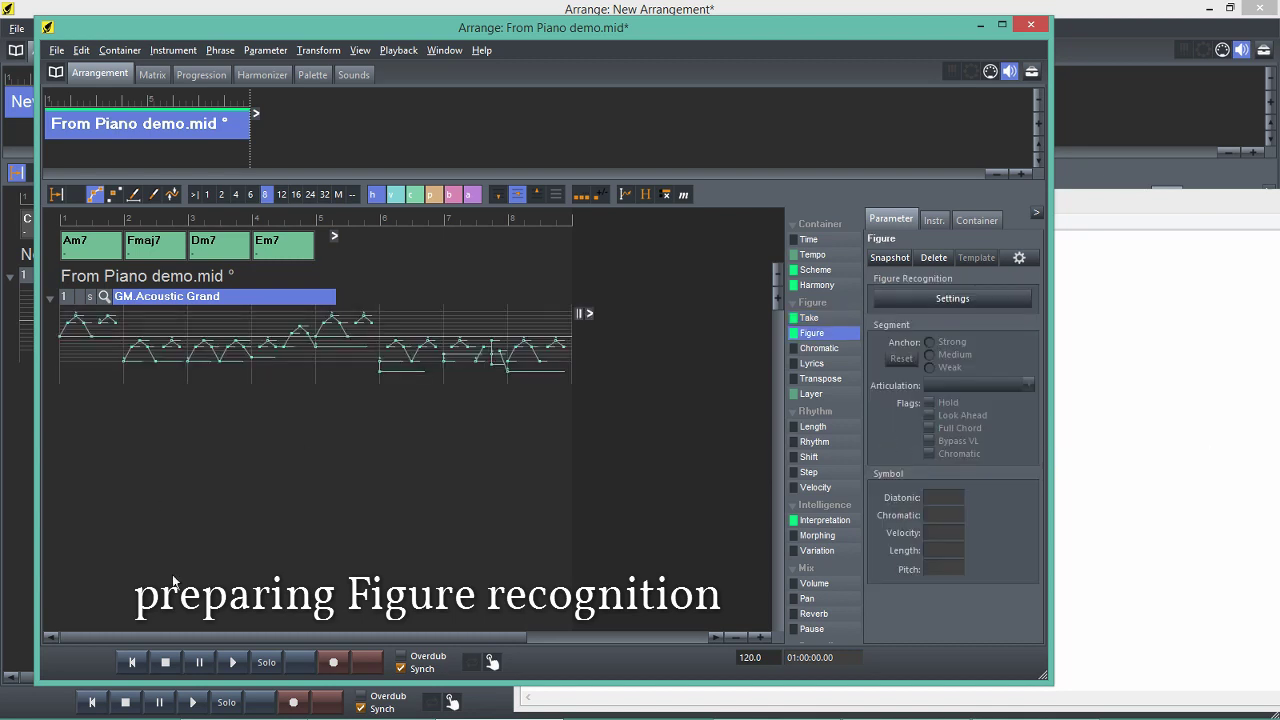
pyautogui.click(232, 662)
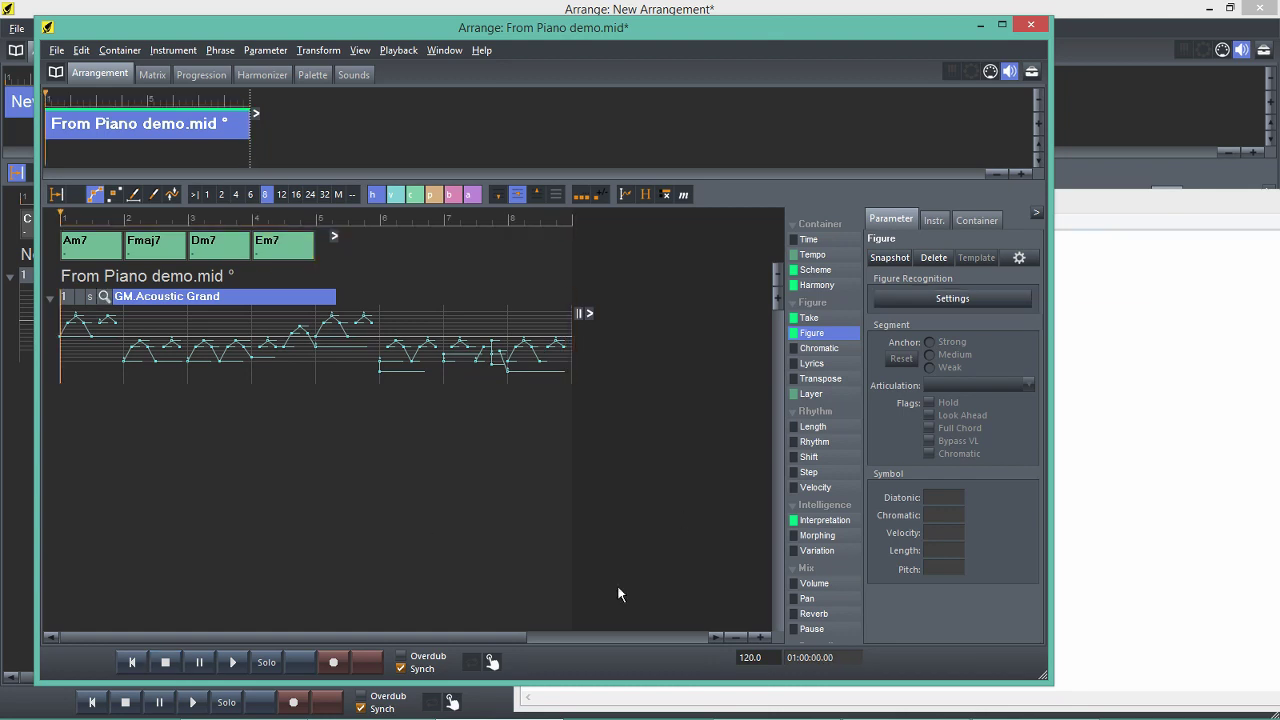
# Switch to the Demo File folder, open Piano demo.mid in XMPlay and listen to the original for comparison.
pyautogui.moveTo(459, 712)
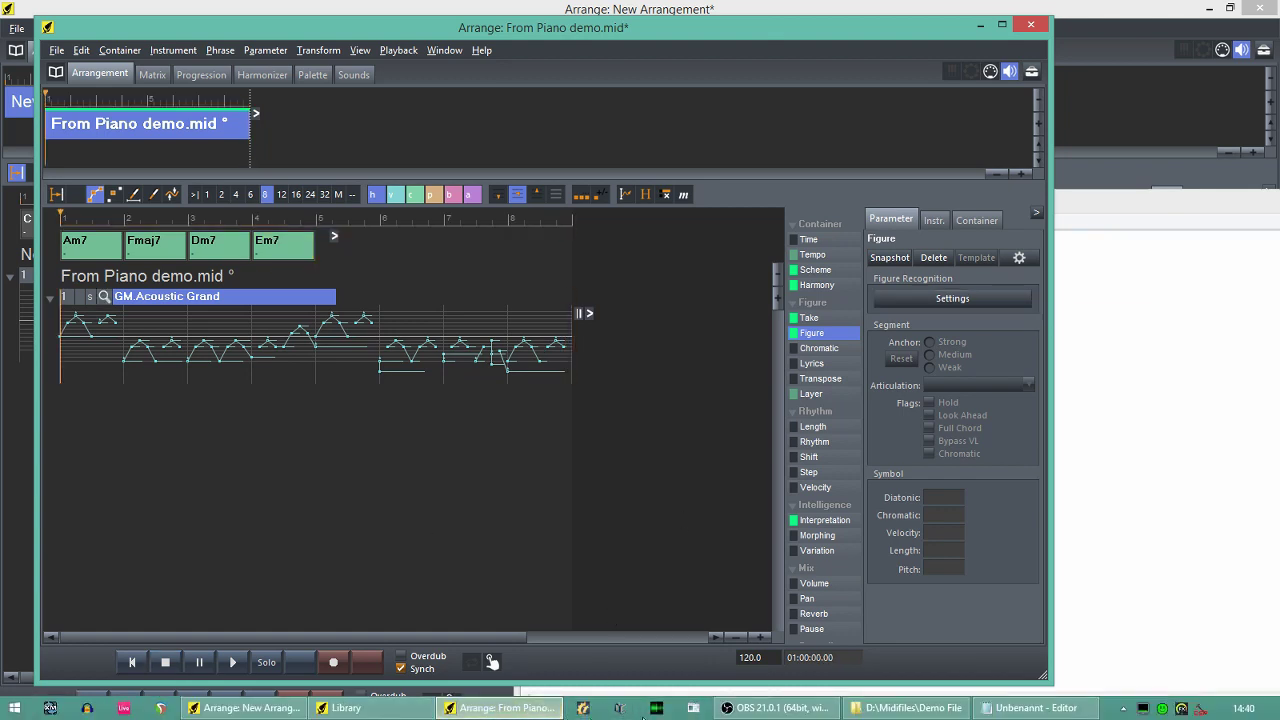
pyautogui.click(930, 712)
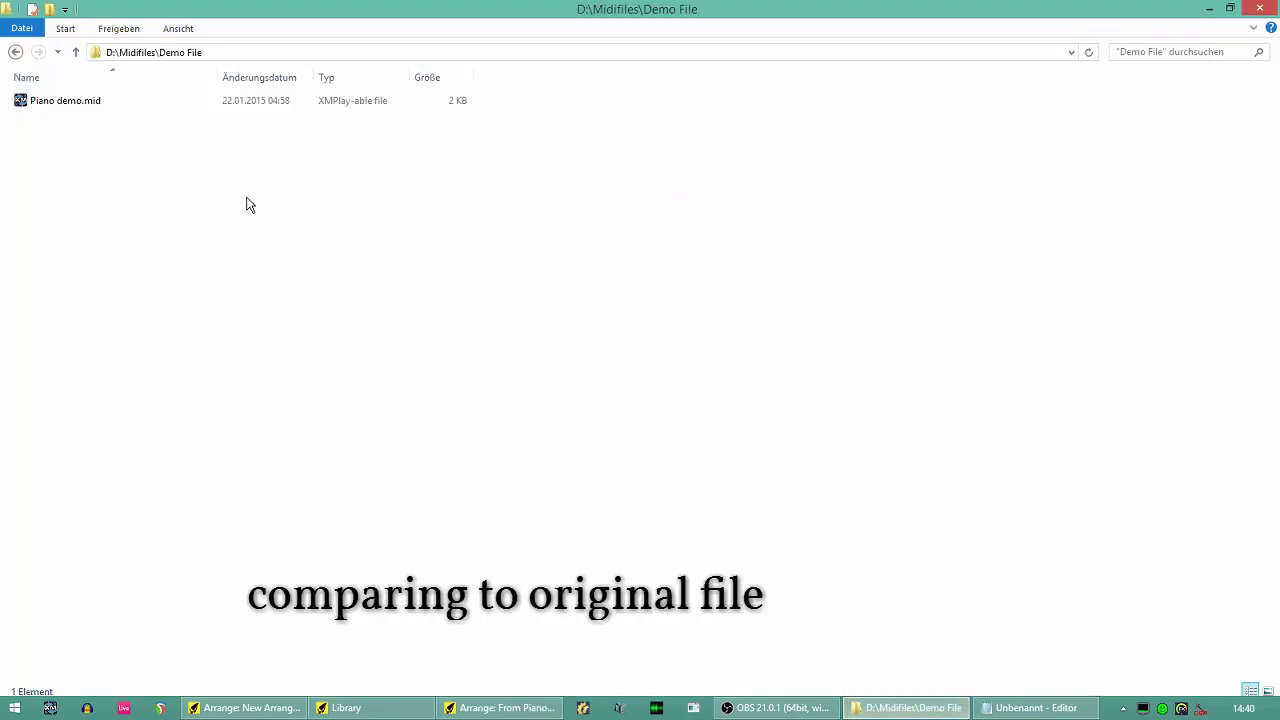
pyautogui.click(80, 104)
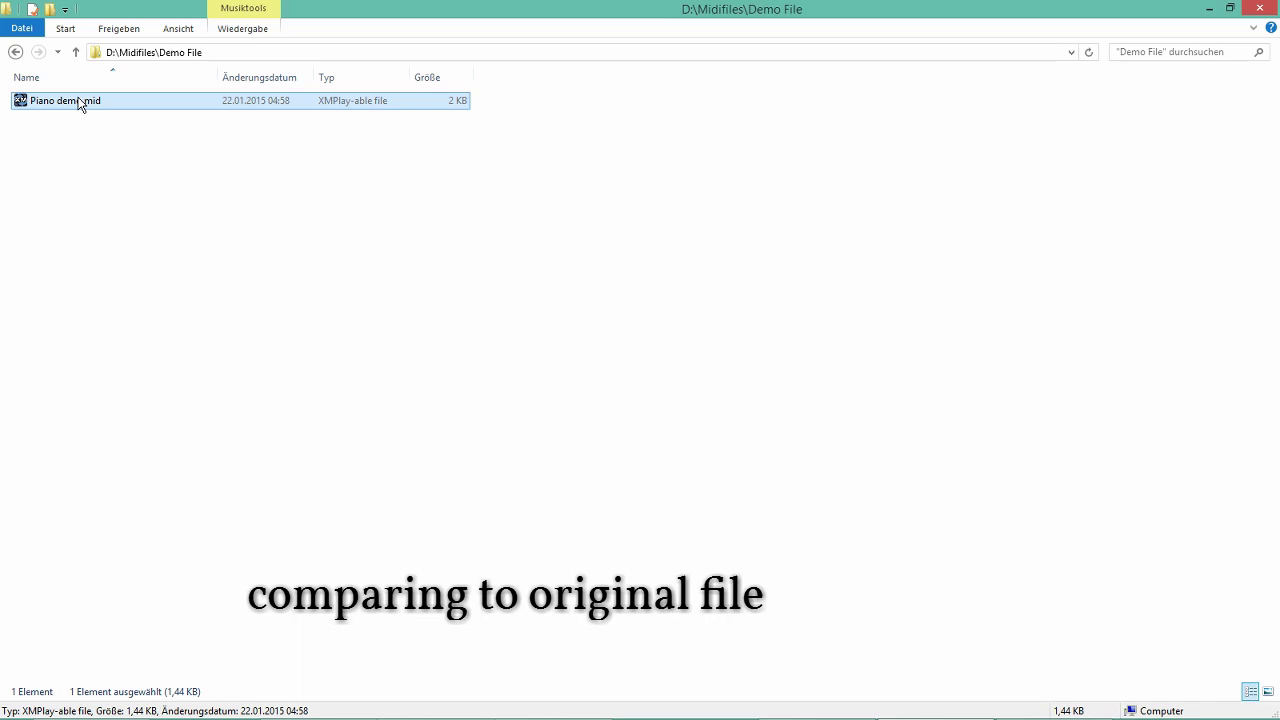
pyautogui.moveTo(555, 714)
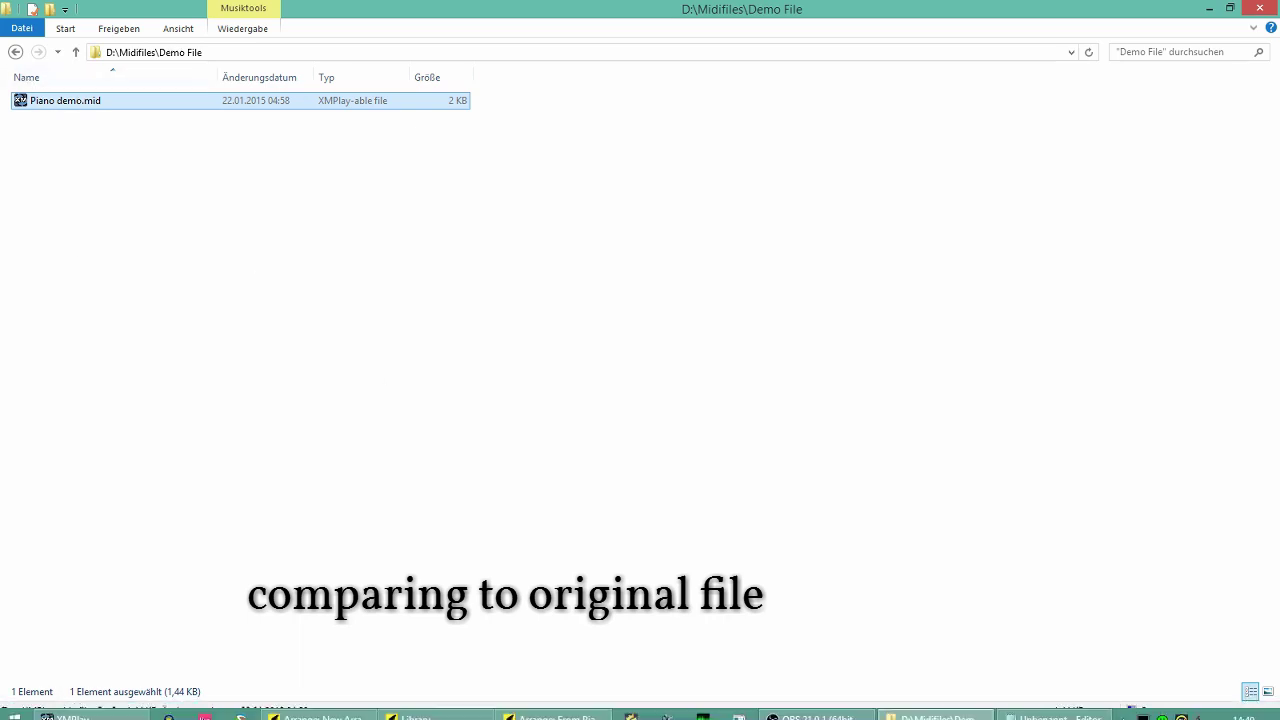
pyautogui.moveTo(225, 715)
pyautogui.click(97, 708)
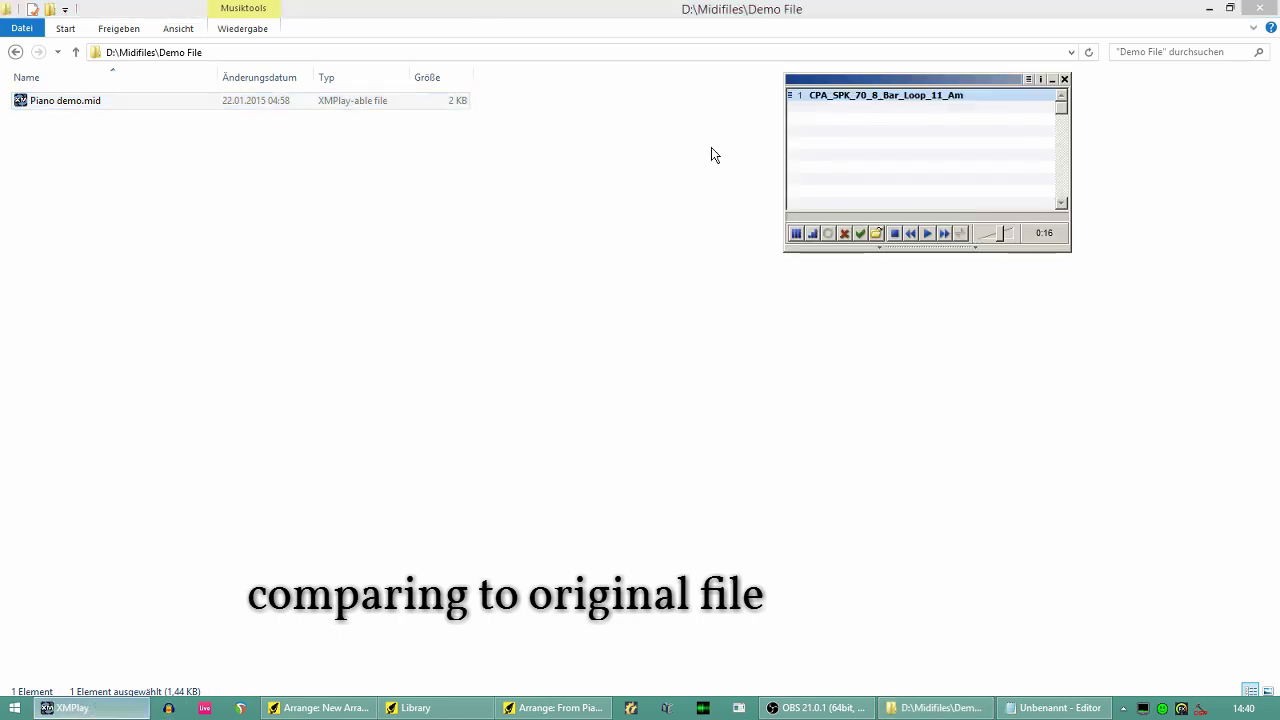
pyautogui.click(928, 236)
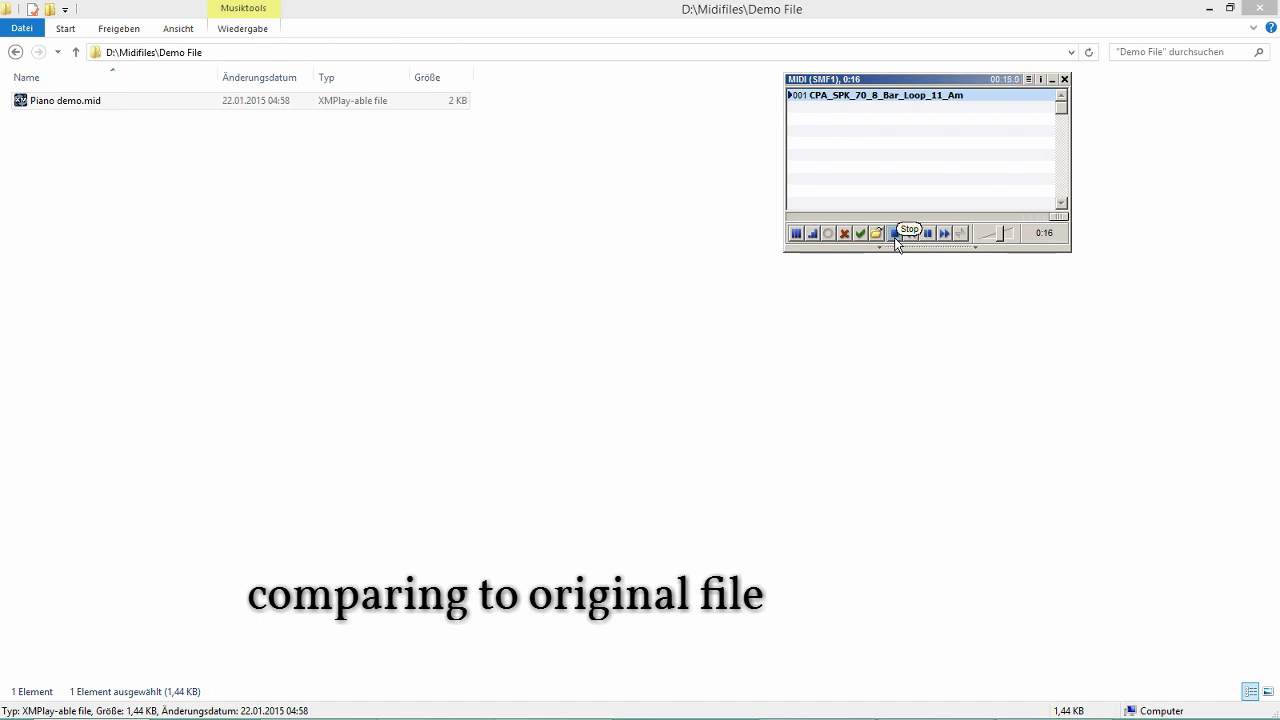
pyautogui.click(897, 240)
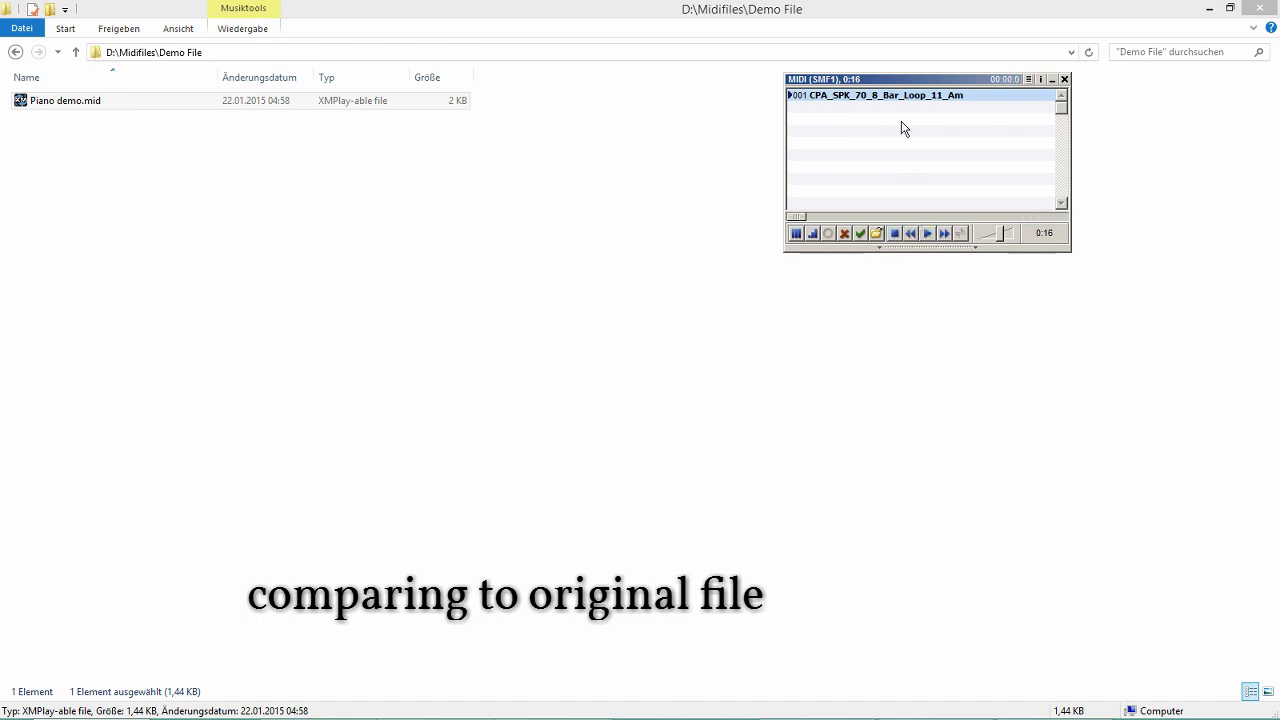
# Remove the track from XMPlay's playlist and minimize both XMPlay and the Demo File folder to return to Synfire.
pyautogui.press('Delete')
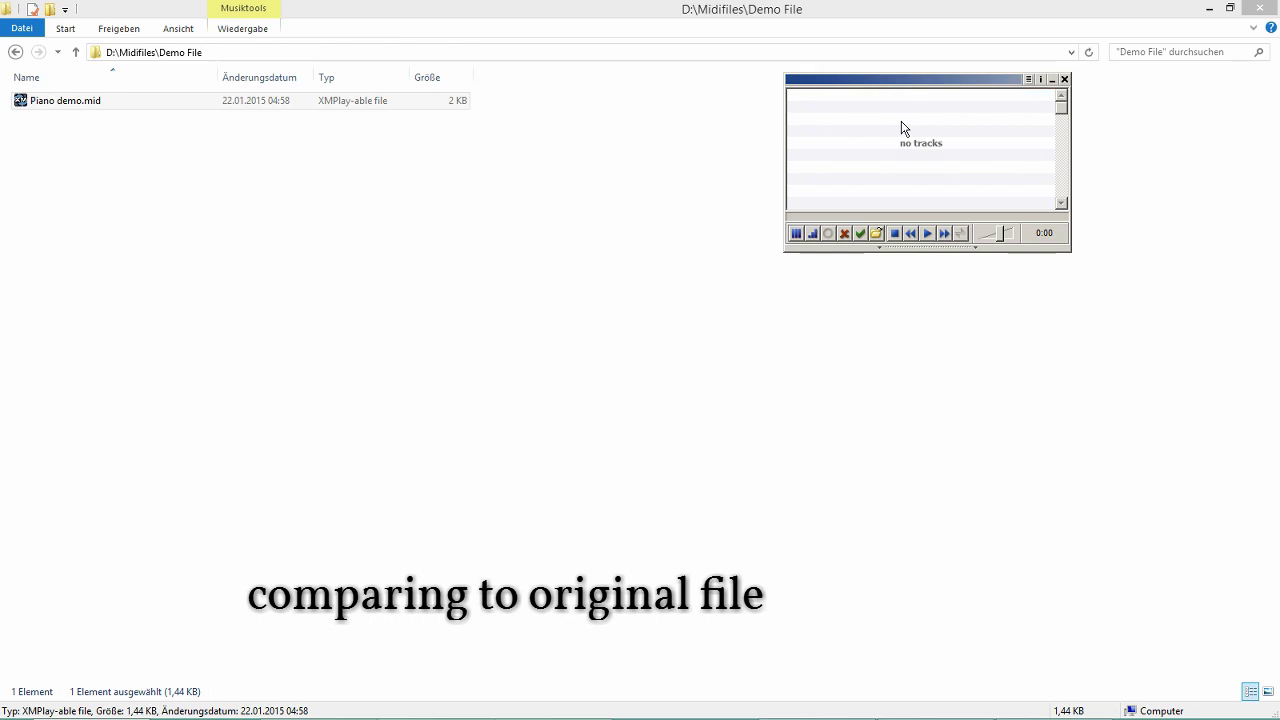
pyautogui.click(1053, 79)
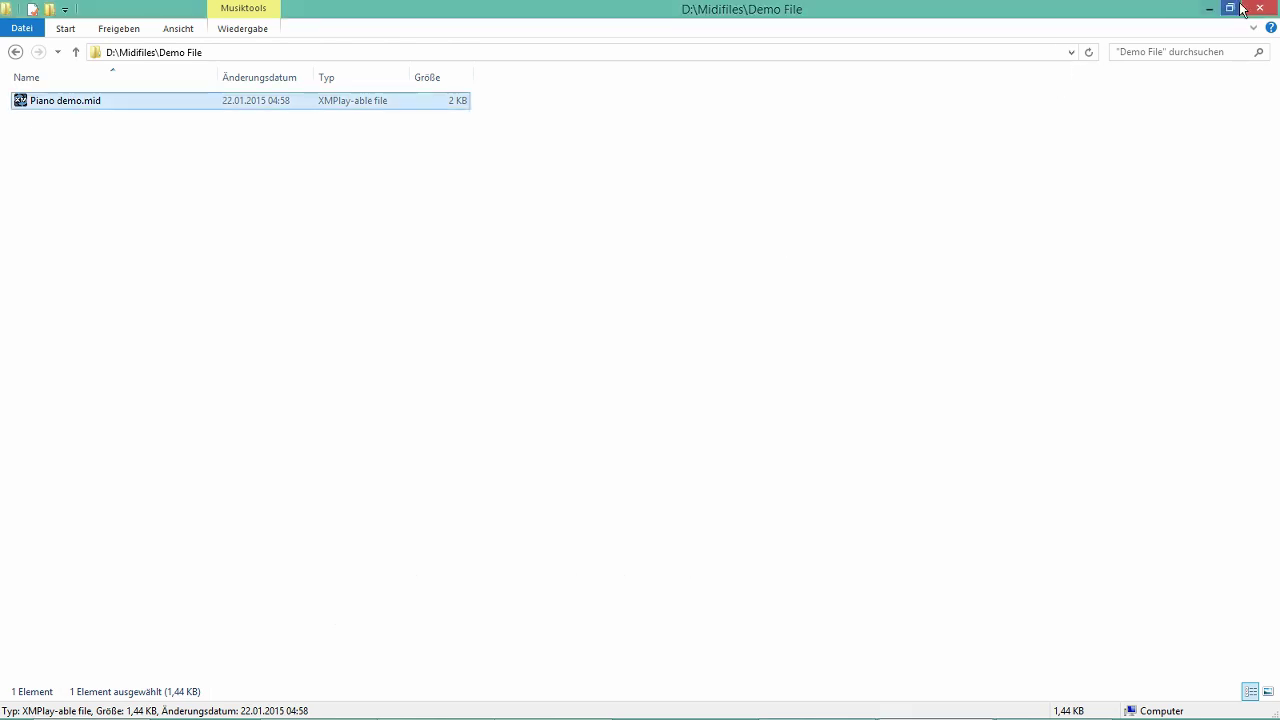
pyautogui.click(1209, 9)
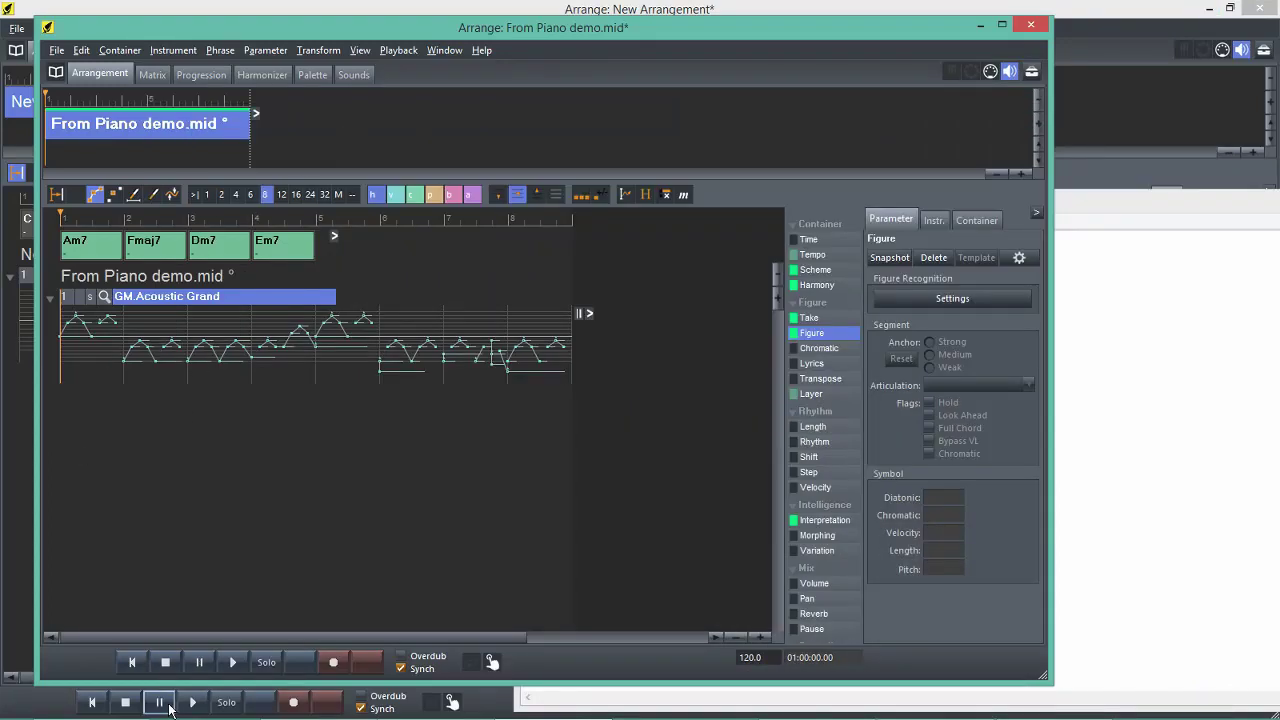
# Play back the recognized Figure once more, and delete the Figure parameter of the GM.Acoustic Grand phrase.
pyautogui.click(234, 662)
pyautogui.rightClick(812, 334)
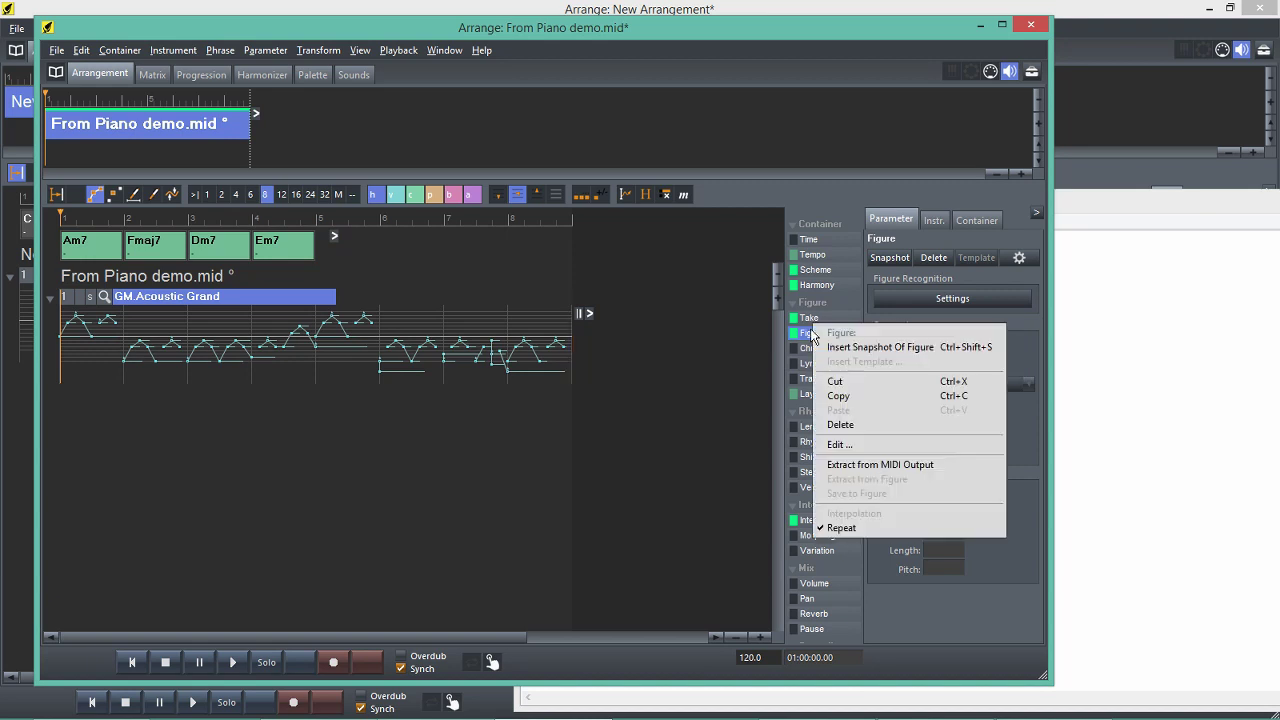
pyautogui.click(870, 425)
# Show the Take parameter and open the GM.Acoustic Grand phrase in its own window.
pyautogui.click(813, 318)
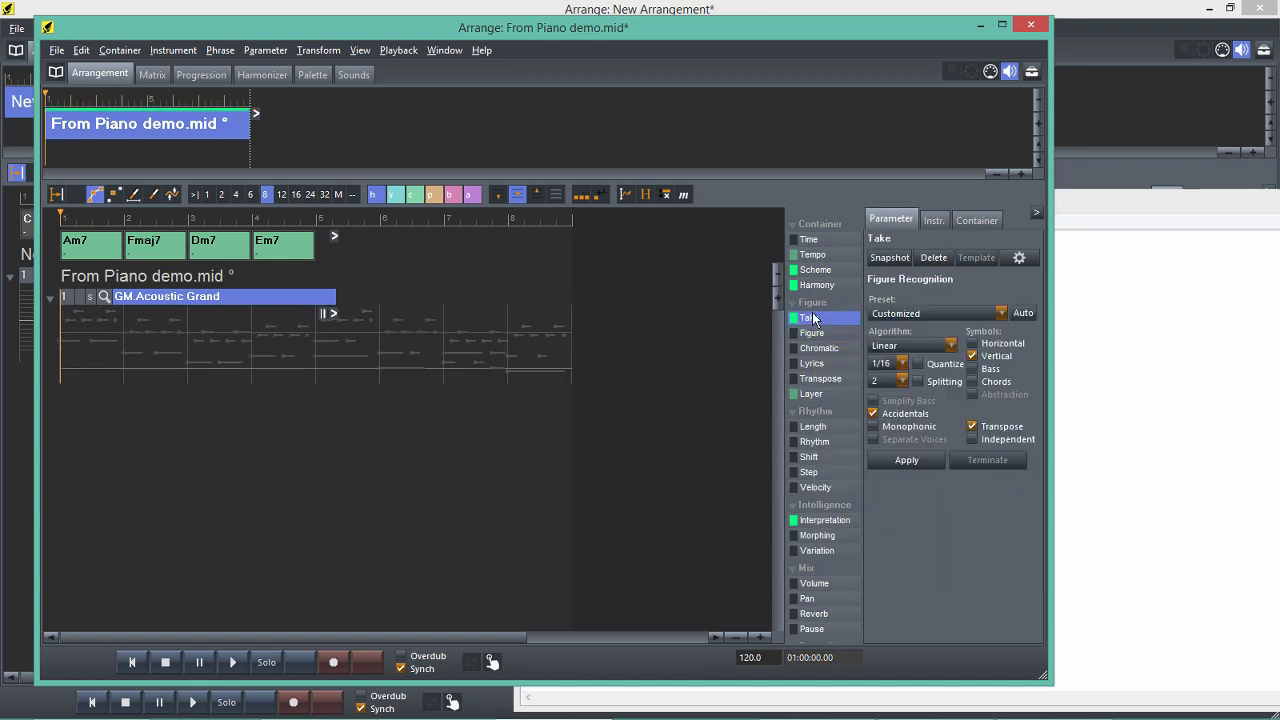
pyautogui.click(810, 320)
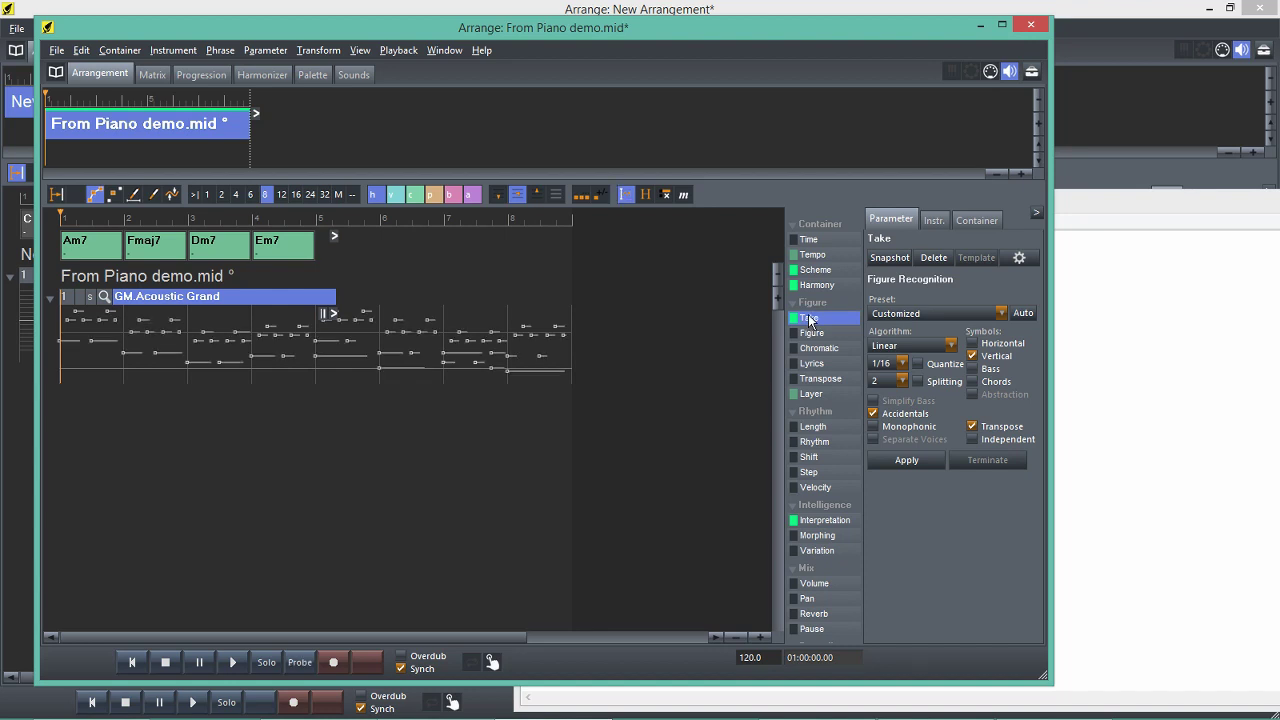
pyautogui.doubleClick(187, 299)
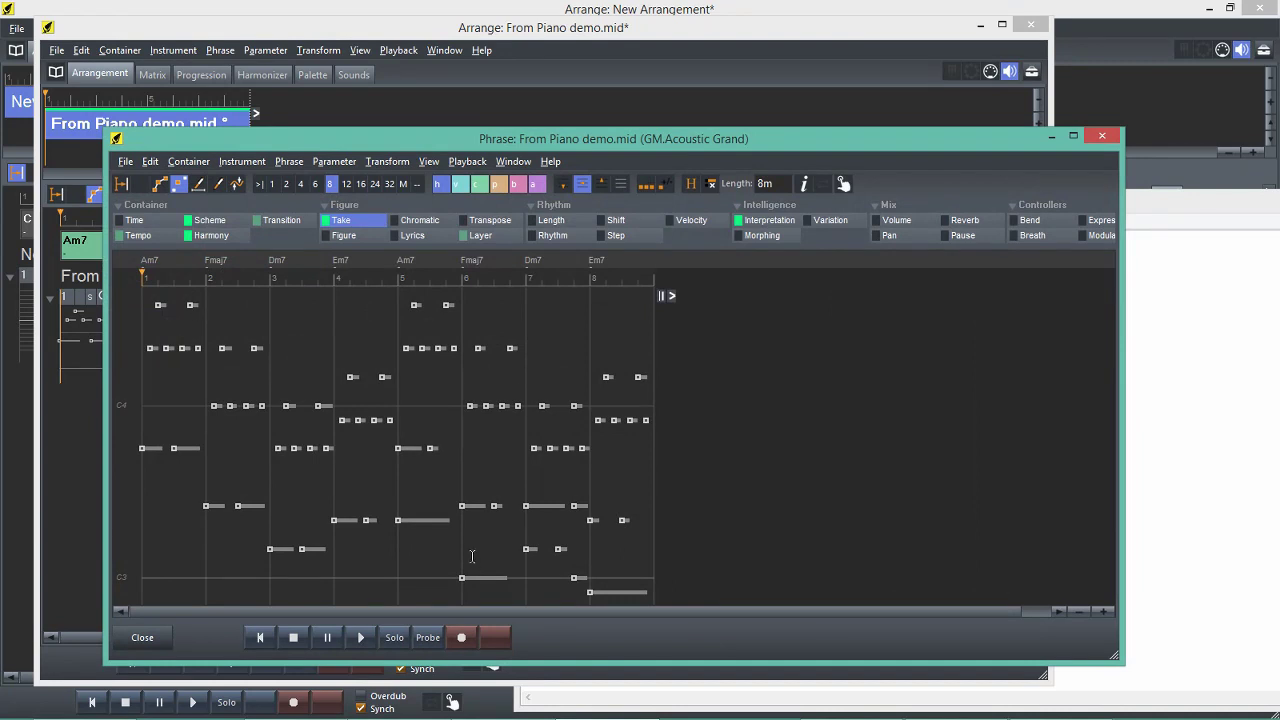
# Select the low long notes of bars 1 to 5 in the Take and mark them as bass.
pyautogui.click(163, 187)
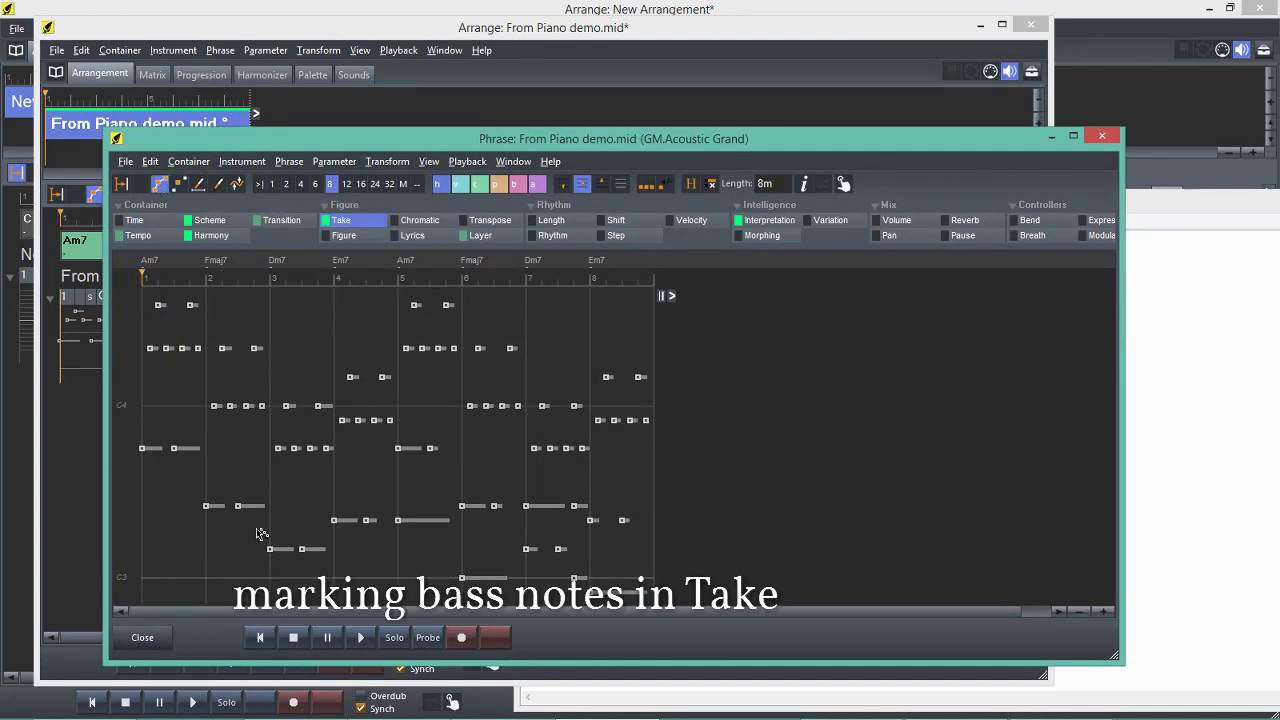
pyautogui.moveTo(255, 529); pyautogui.dragTo(124, 437)
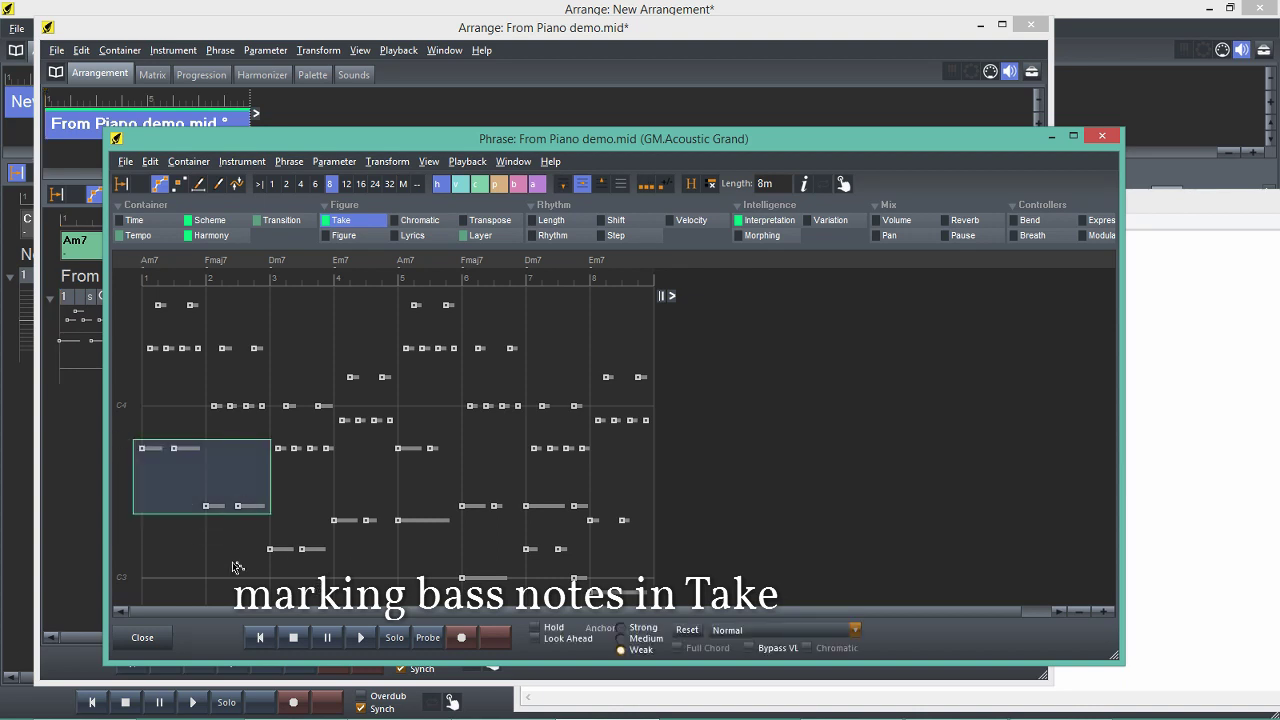
pyautogui.moveTo(232, 561); pyautogui.dragTo(435, 508)
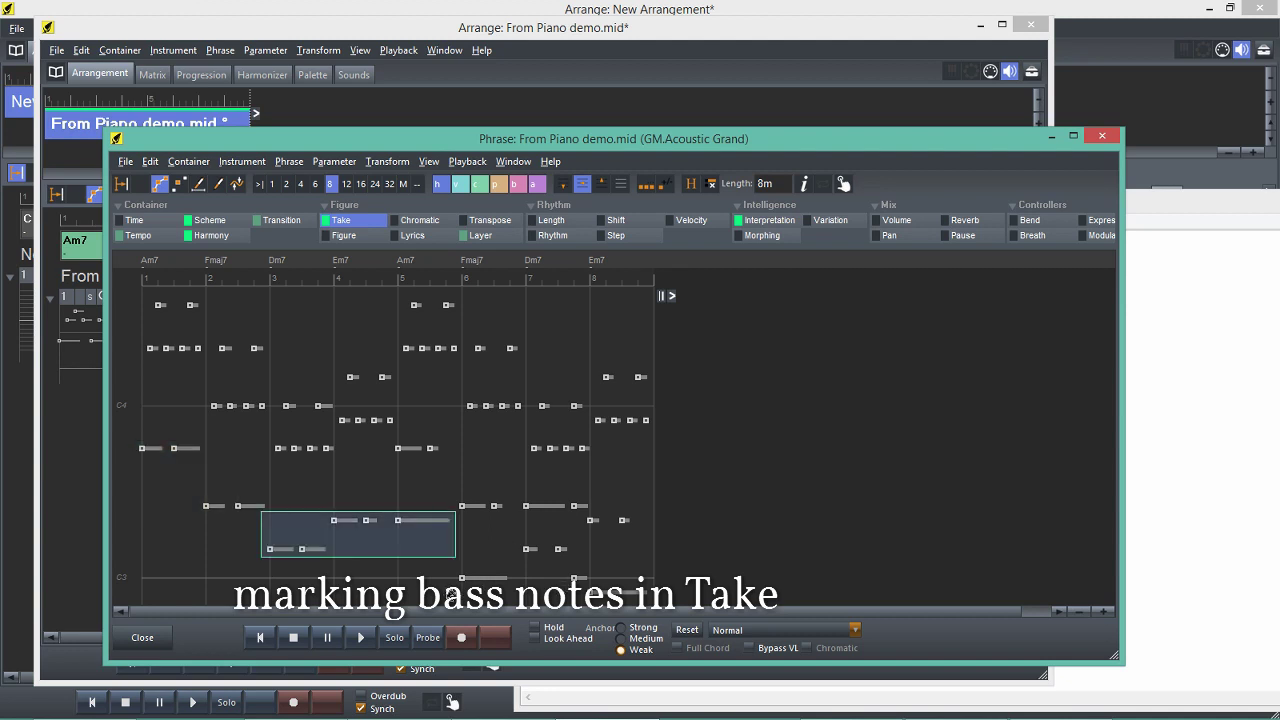
pyautogui.moveTo(452, 588); pyautogui.dragTo(513, 570)
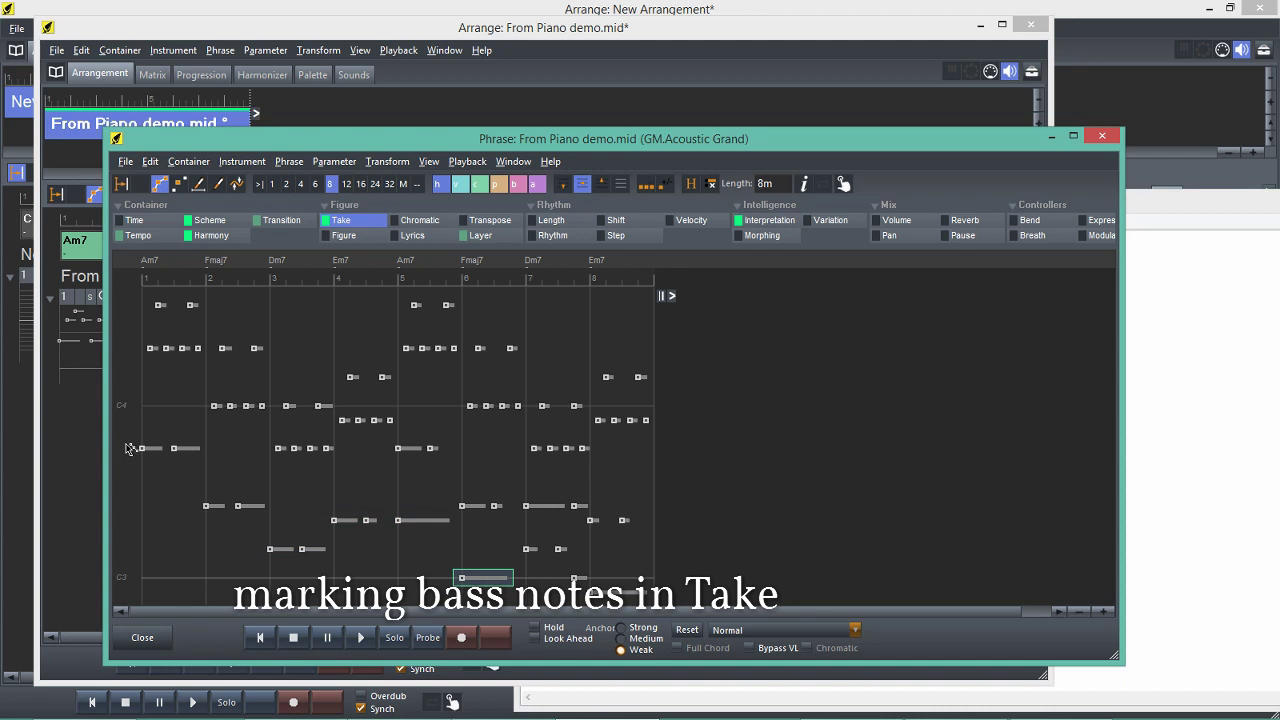
pyautogui.moveTo(127, 440)
pyautogui.mouseDown()
pyautogui.moveTo(252, 550)
pyautogui.moveTo(393, 551)
pyautogui.moveTo(423, 503)
pyautogui.mouseUp()
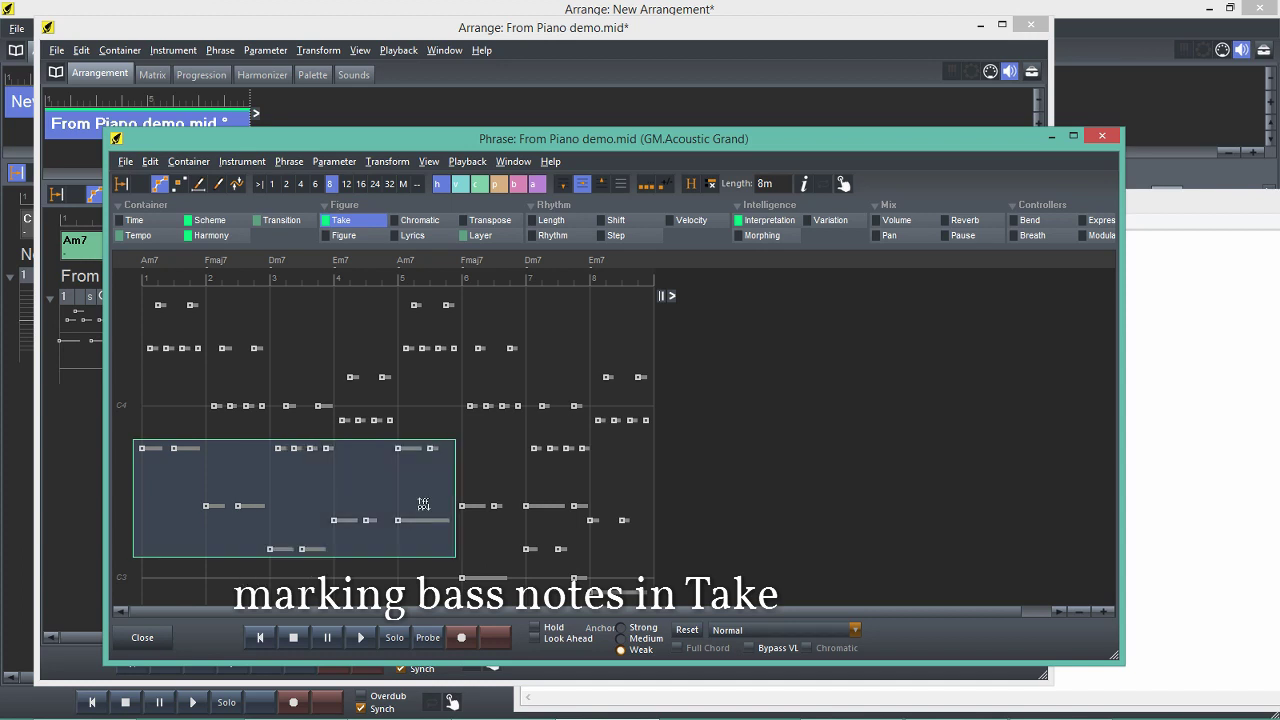
pyautogui.click(516, 184)
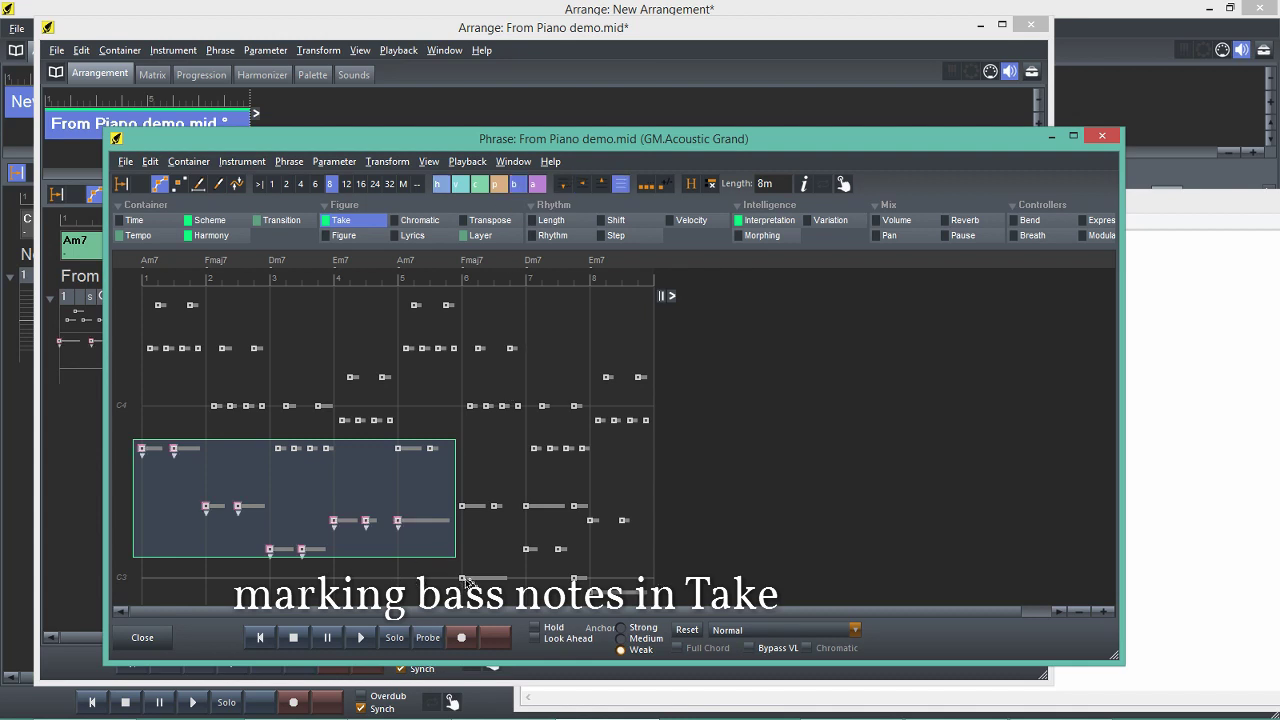
# Mark the low long notes of bars 6 to 8 in the Take as bass and clear the selection.
pyautogui.click(465, 579)
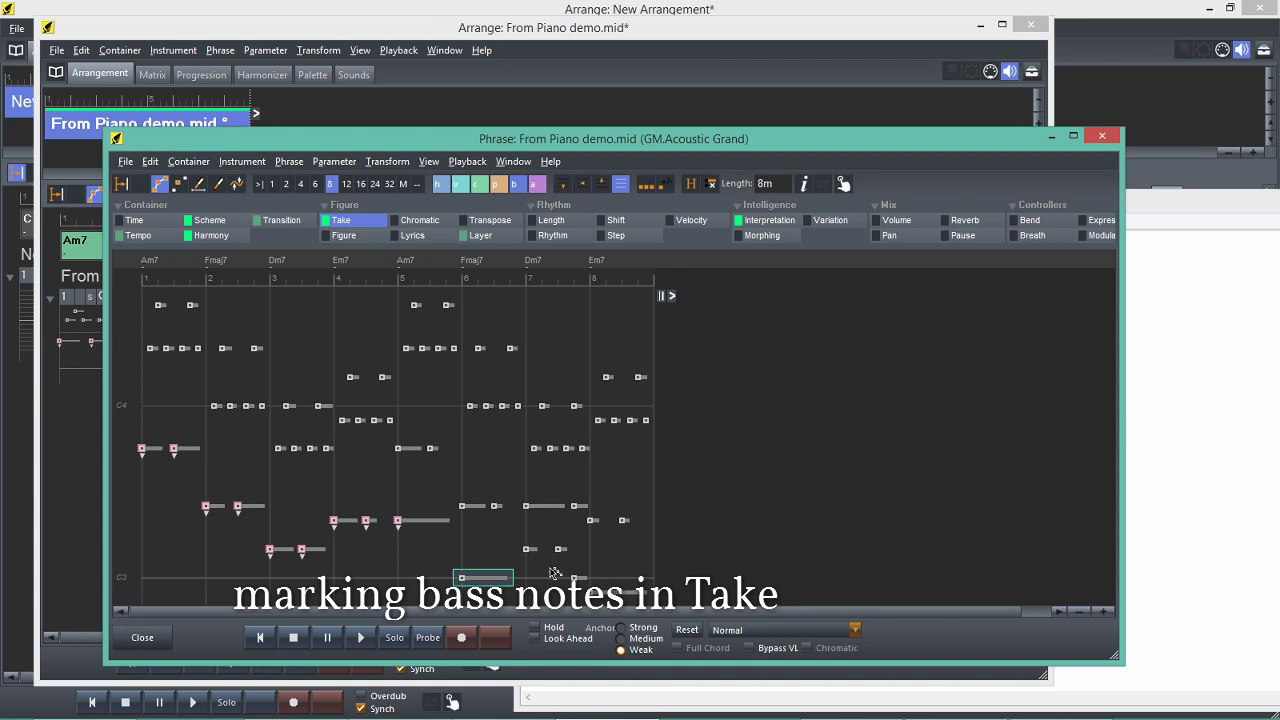
pyautogui.click(546, 511)
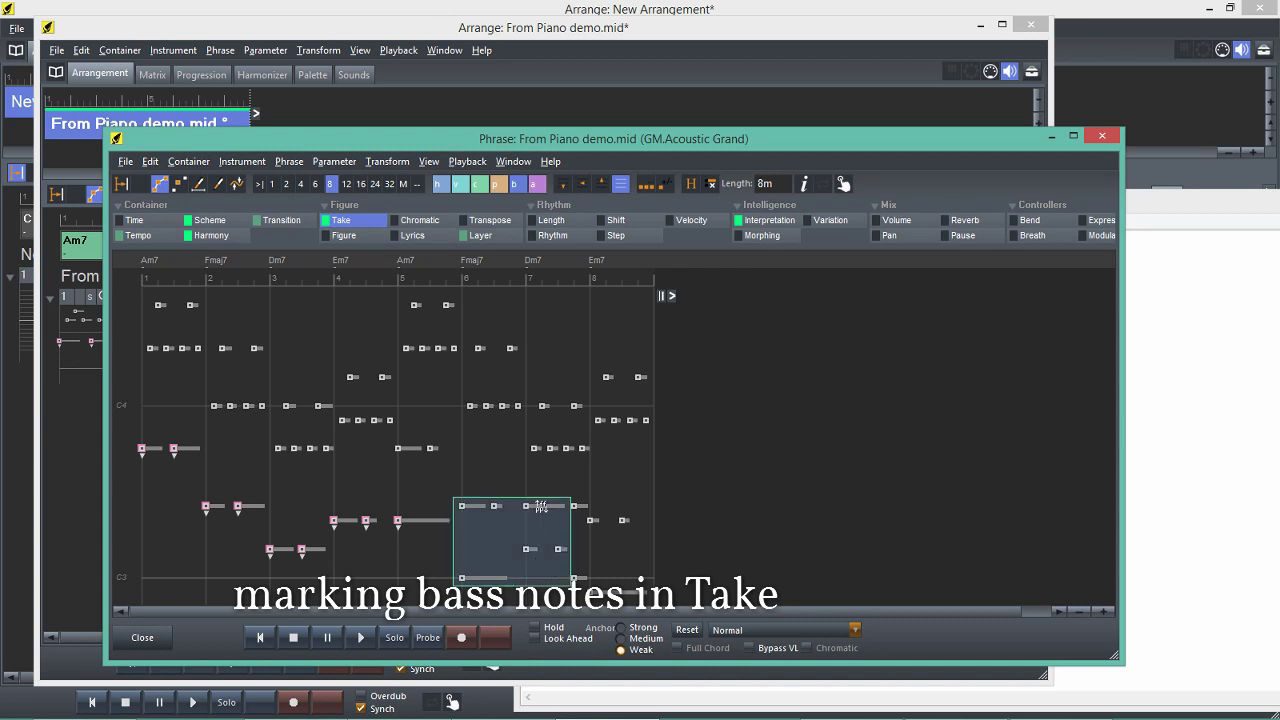
pyautogui.moveTo(630, 598); pyautogui.dragTo(648, 595)
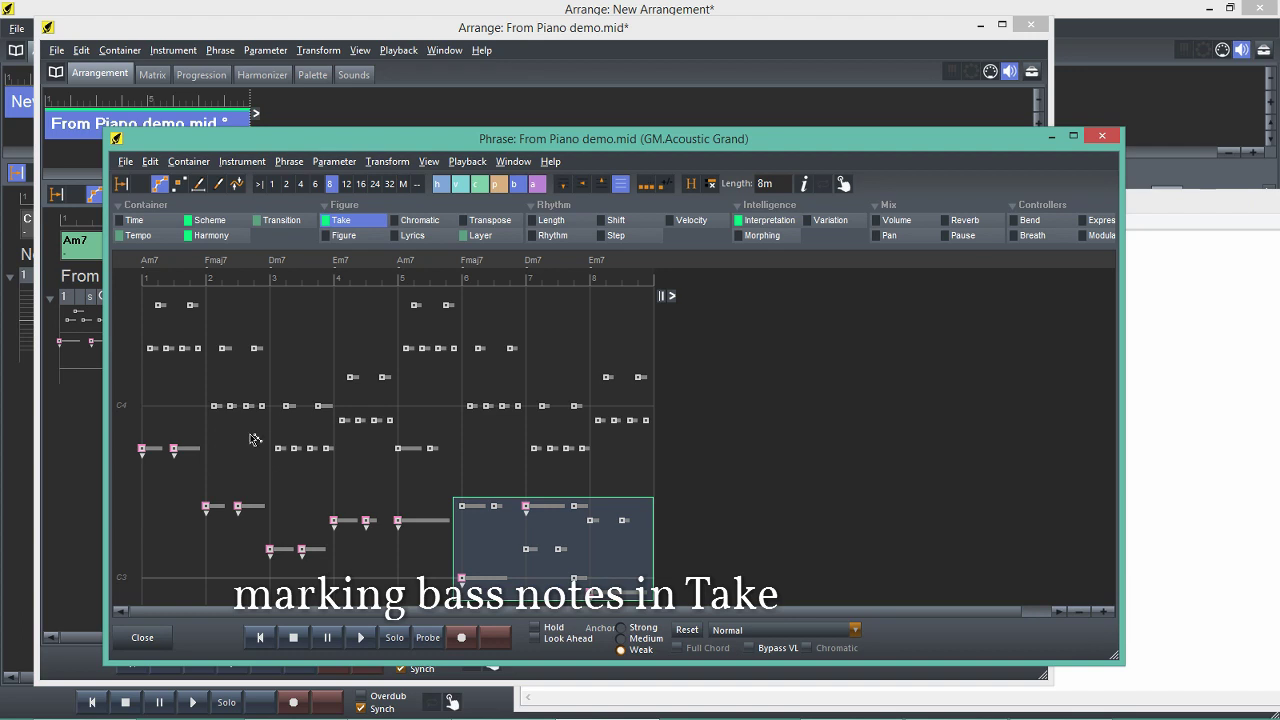
pyautogui.click(255, 439)
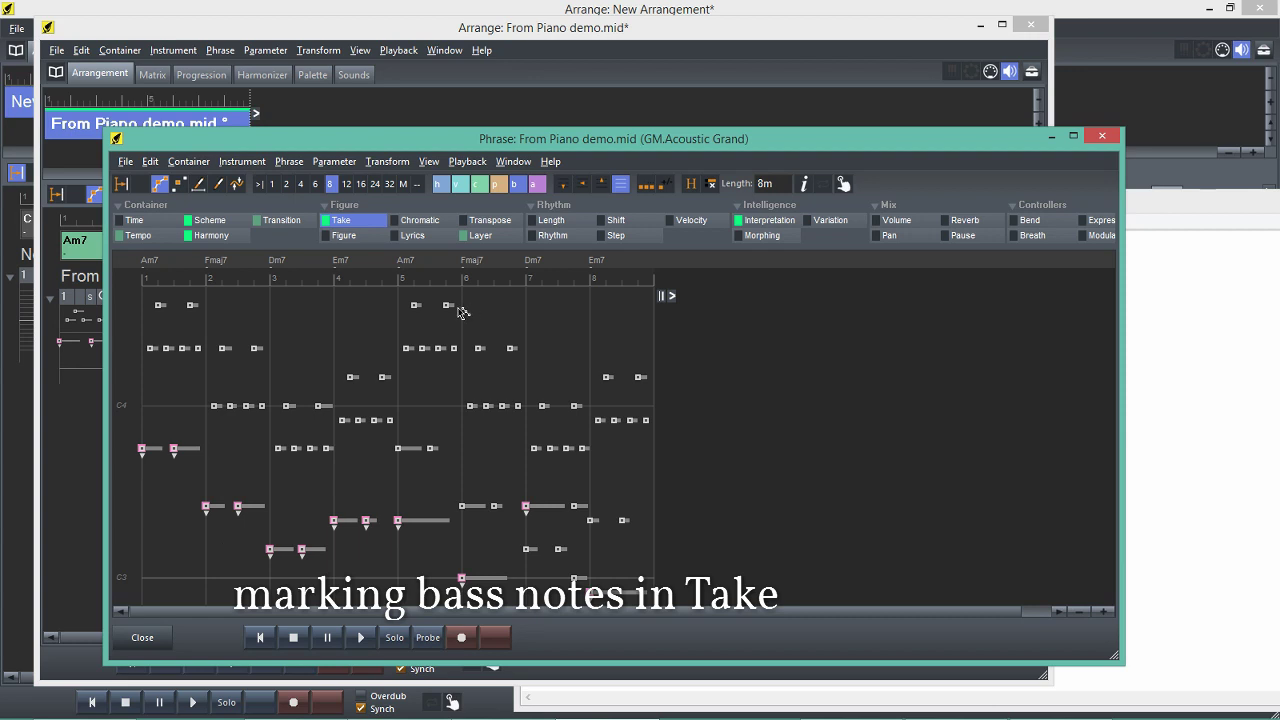
# Run Figure recognition on the Take with the Pattern Recognition algorithm and only Vertical and Bass symbols enabled.
pyautogui.click(806, 186)
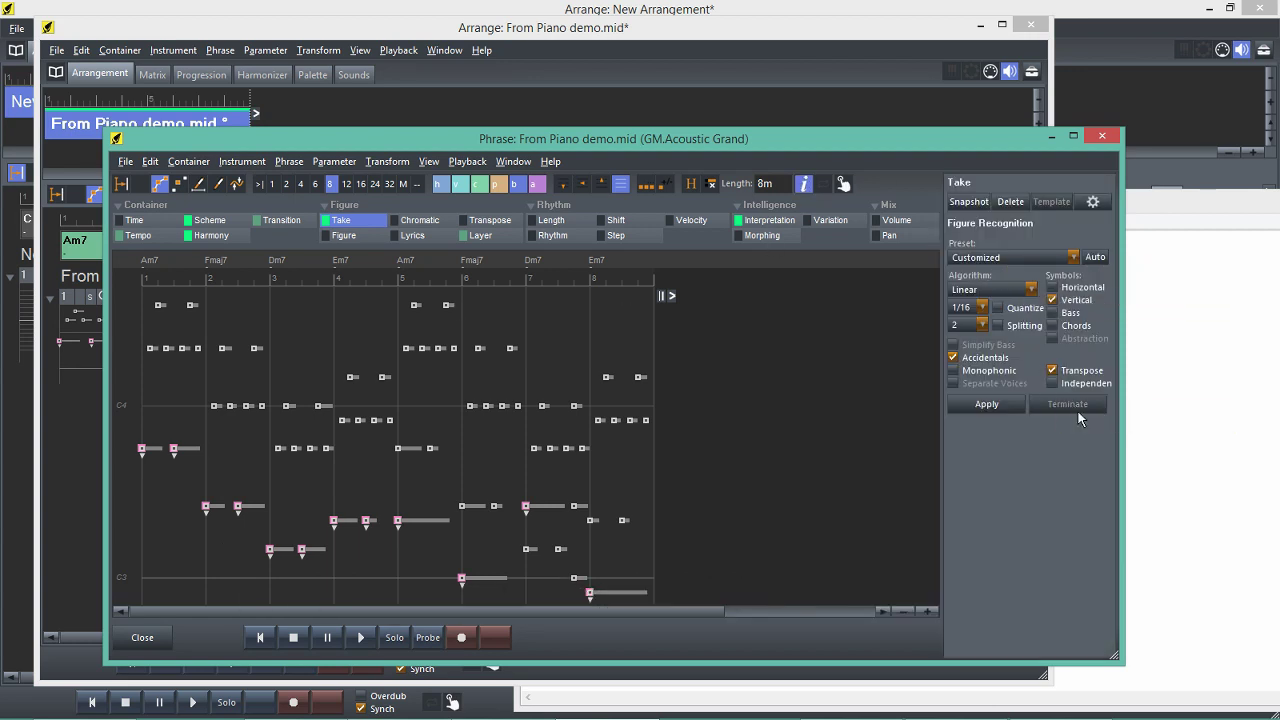
pyautogui.click(1015, 291)
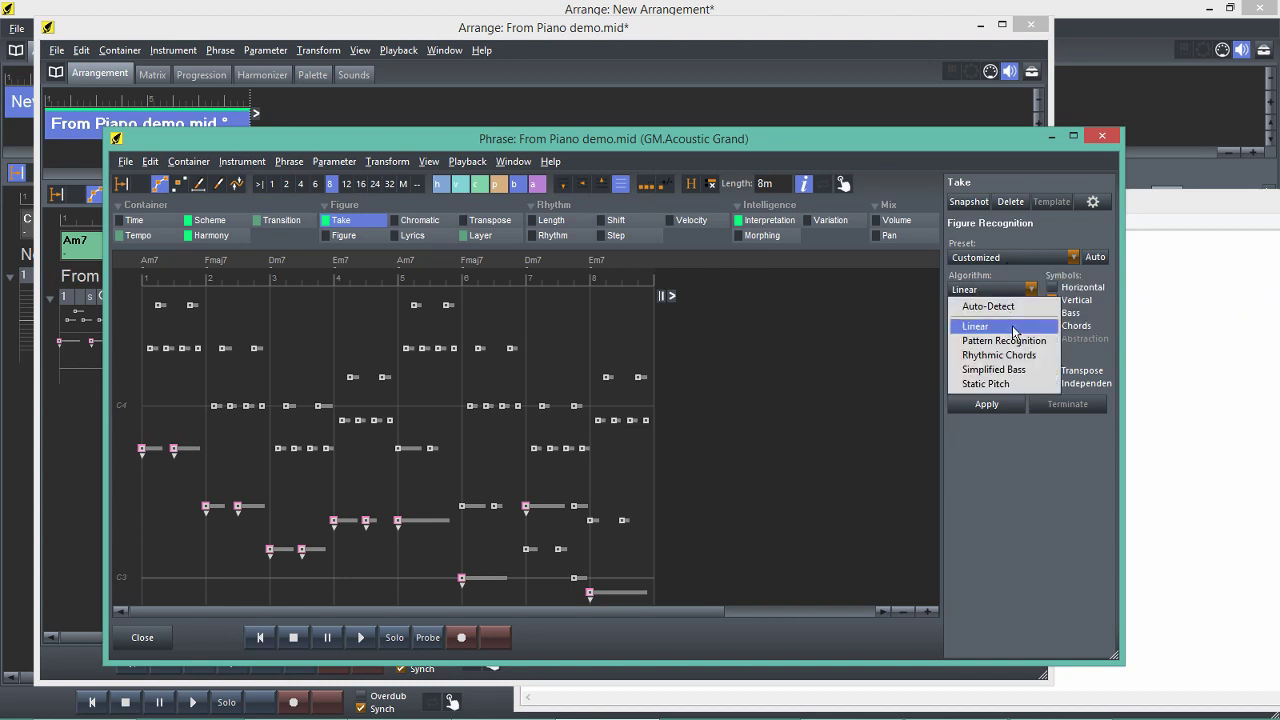
pyautogui.click(1015, 340)
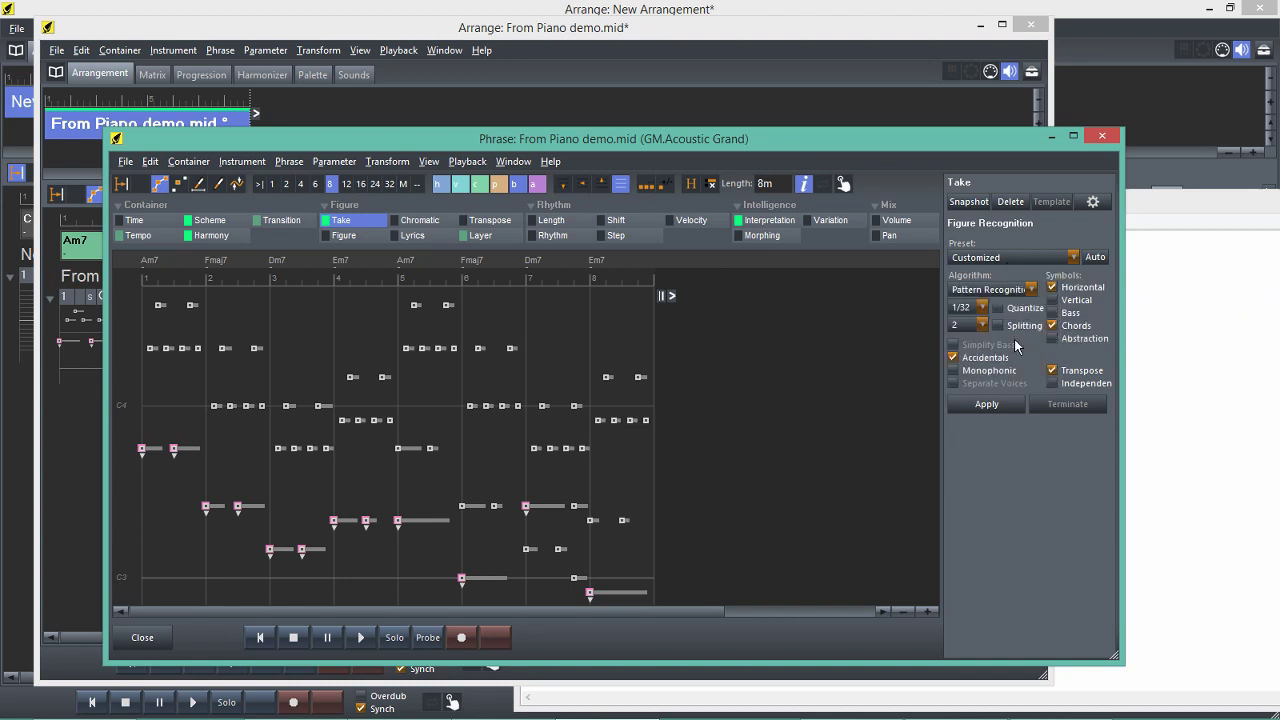
pyautogui.click(1056, 288)
pyautogui.click(1055, 300)
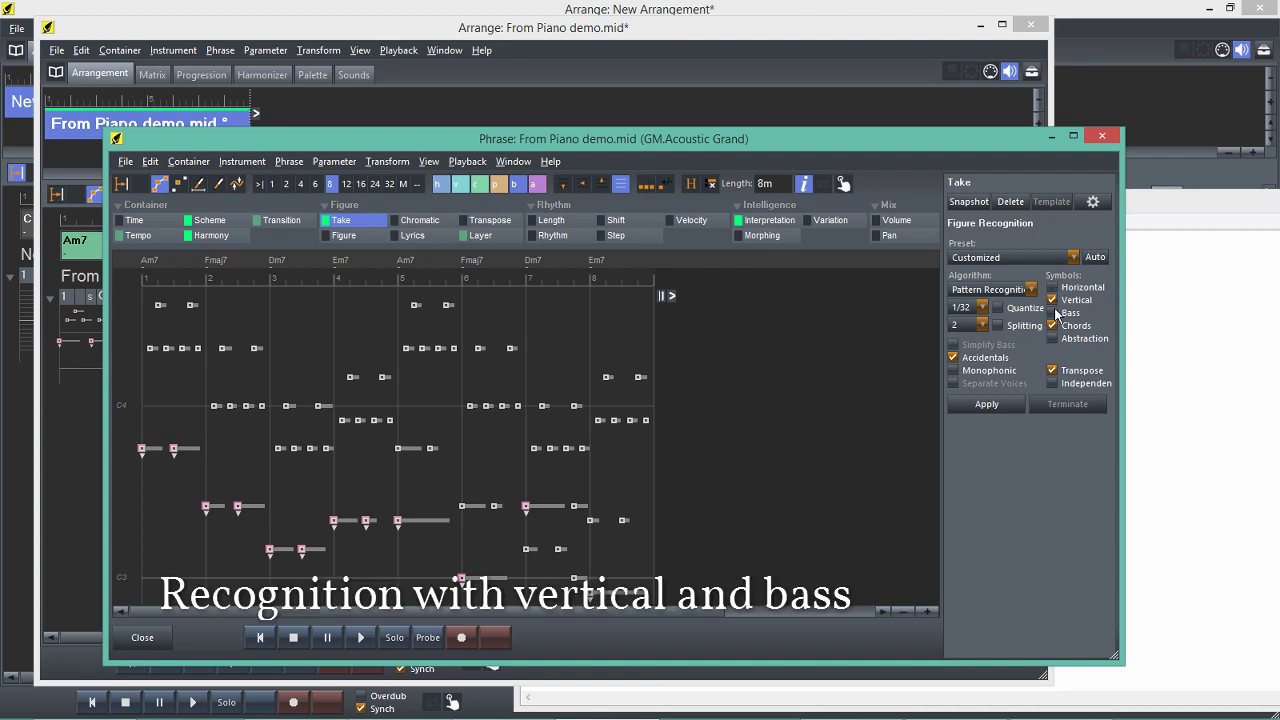
pyautogui.click(1052, 312)
pyautogui.click(1052, 325)
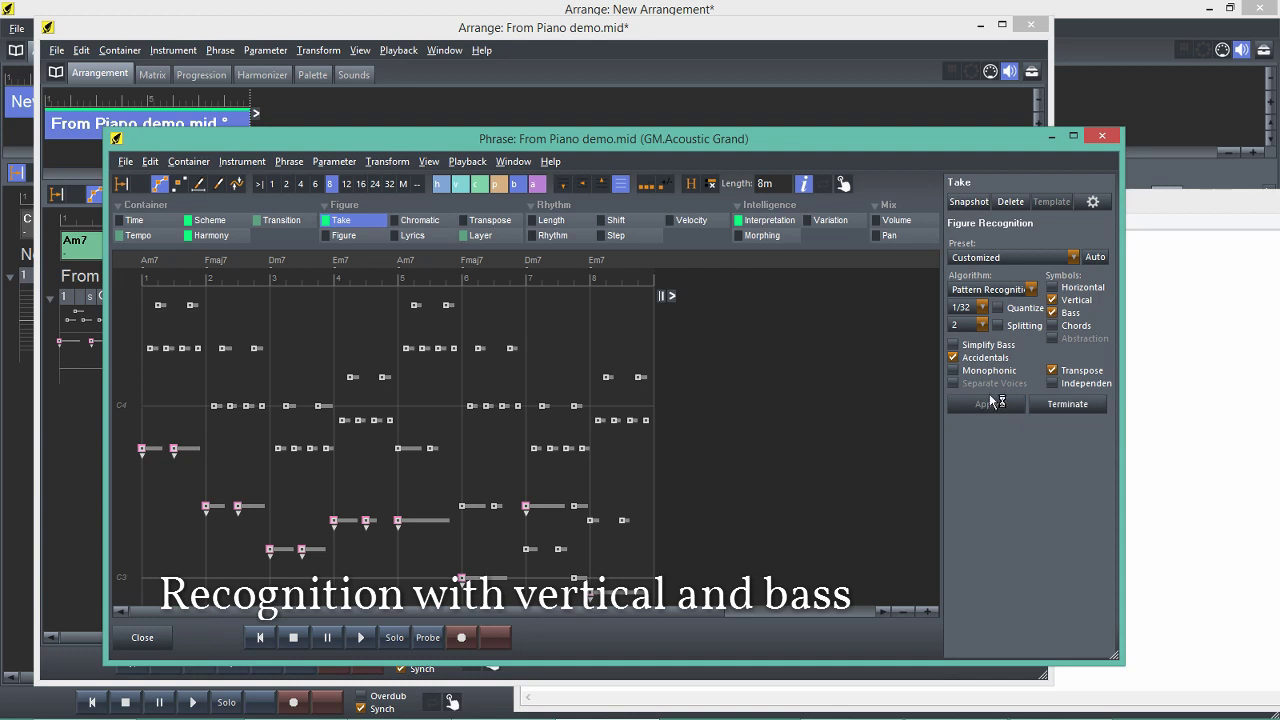
# Display the newly recognized Figure and listen to part of it.
pyautogui.click(350, 236)
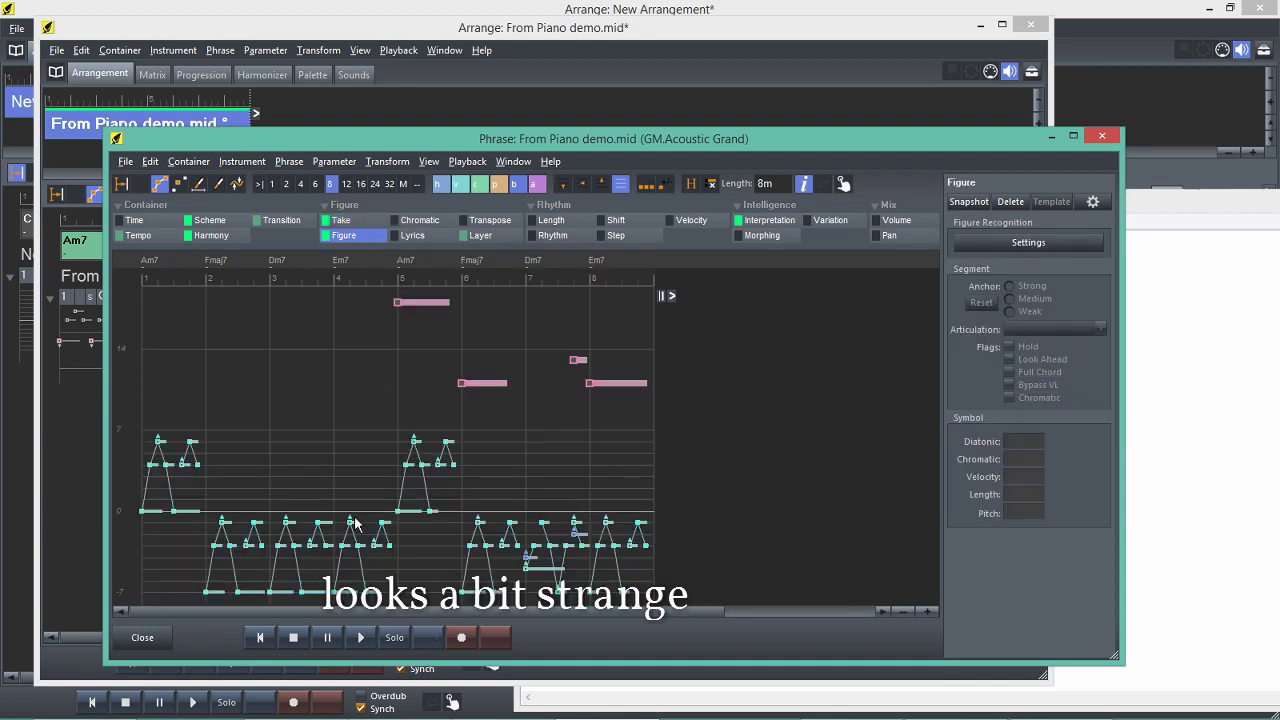
pyautogui.click(360, 638)
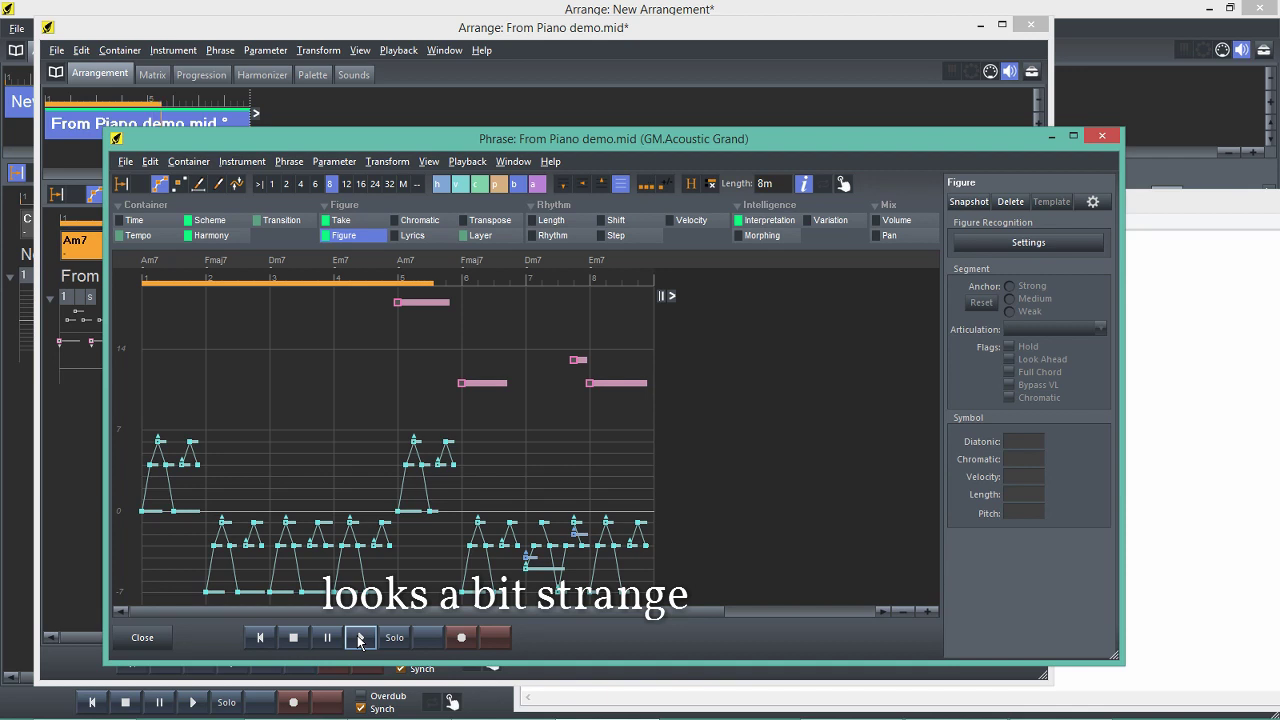
pyautogui.click(294, 638)
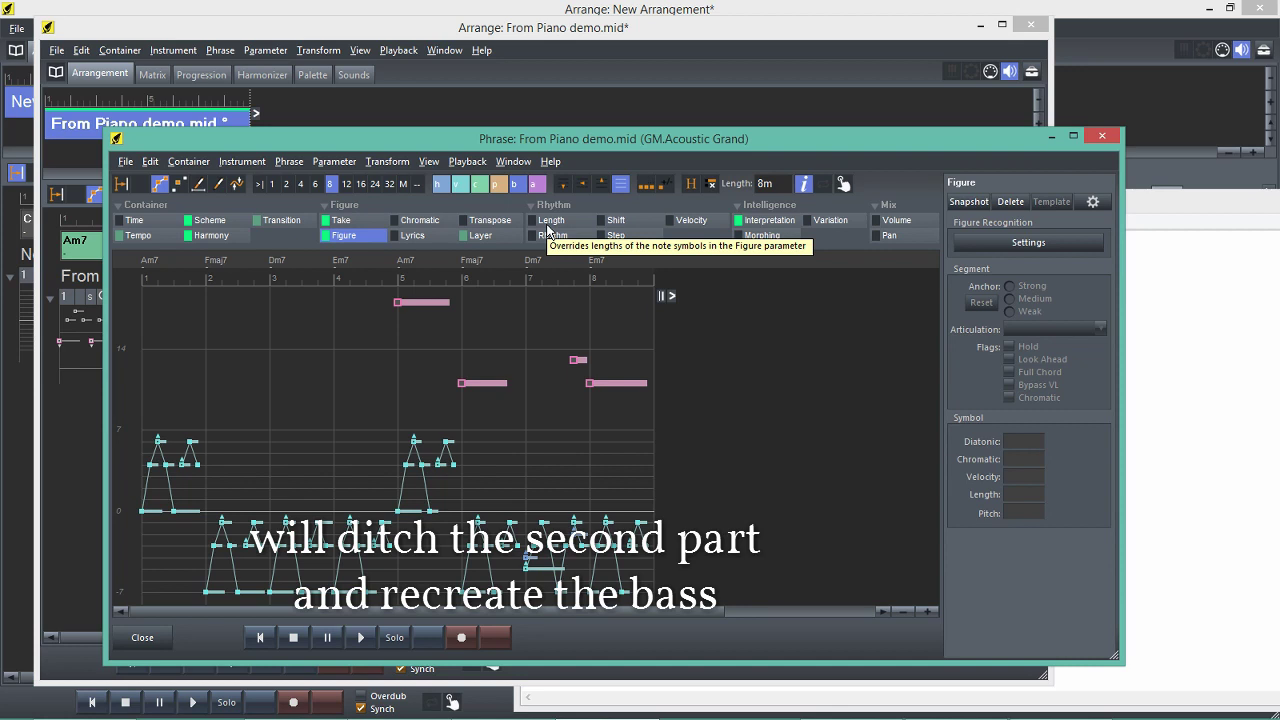
# Trim the Figure to its first four bars and play back the shortened phrase.
pyautogui.click(125, 184)
pyautogui.moveTo(142, 437); pyautogui.dragTo(398, 456)
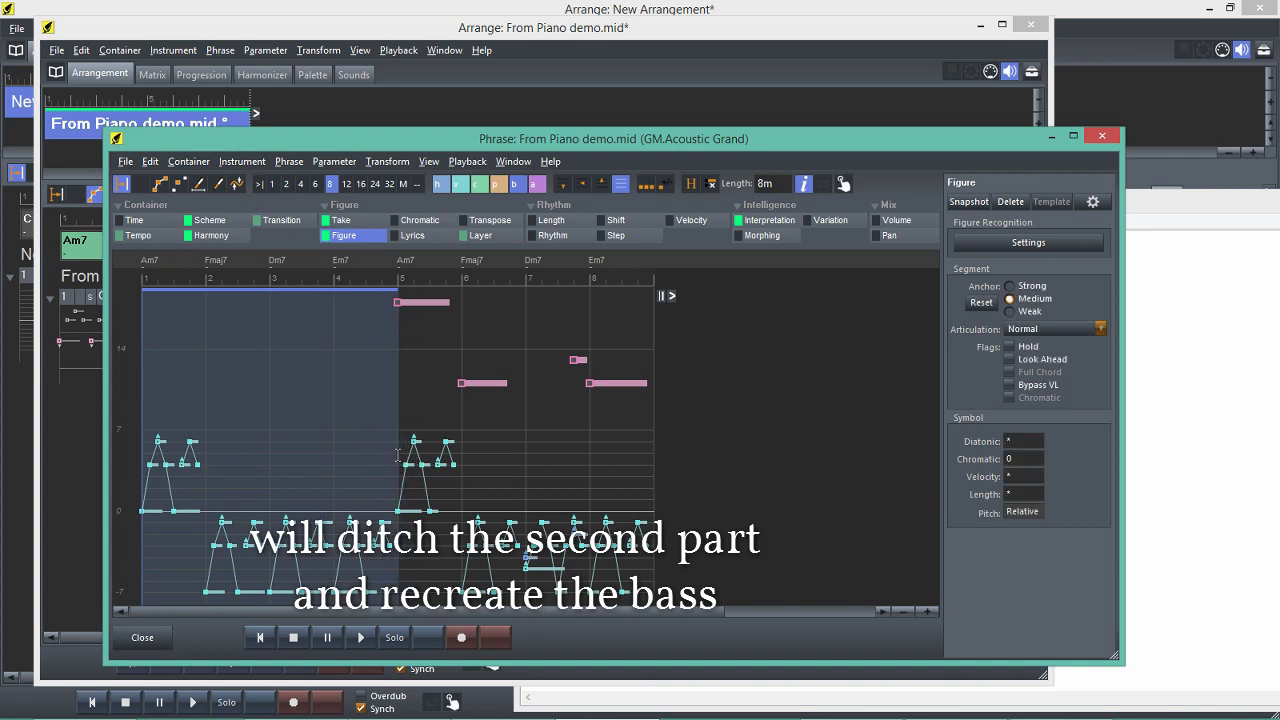
pyautogui.hotkey('ctrl', 'k')
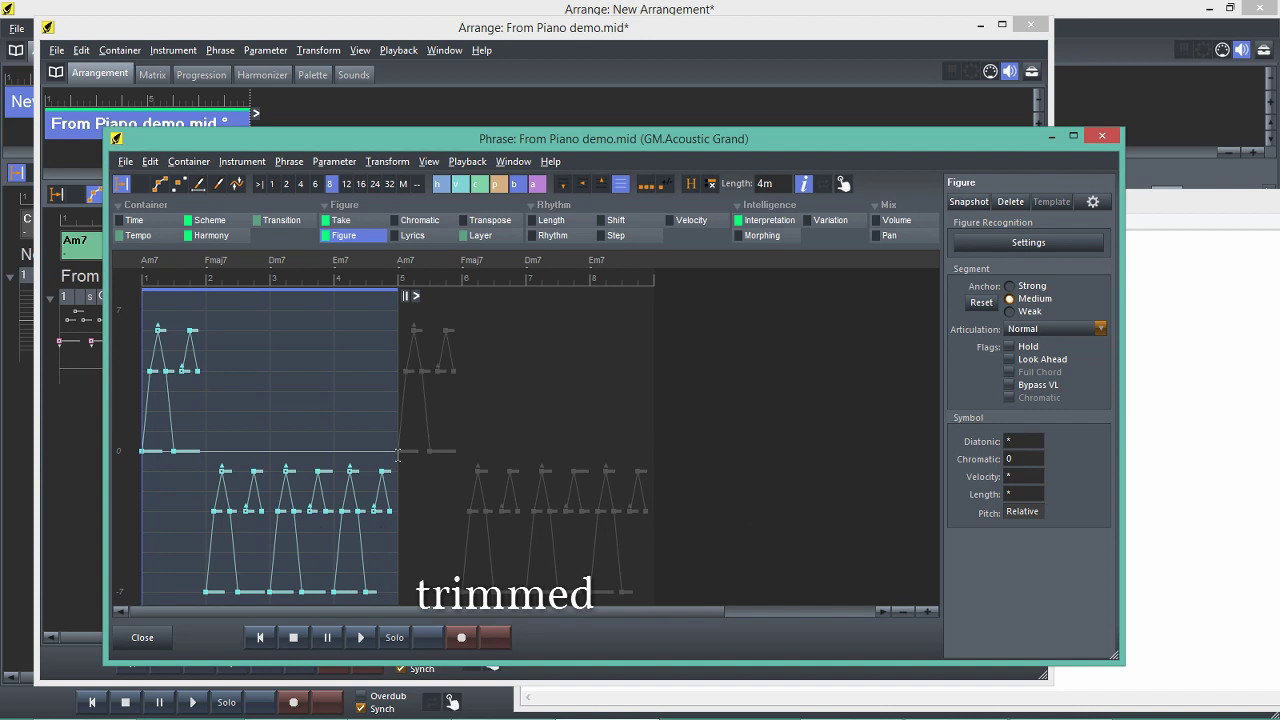
pyautogui.click(128, 407)
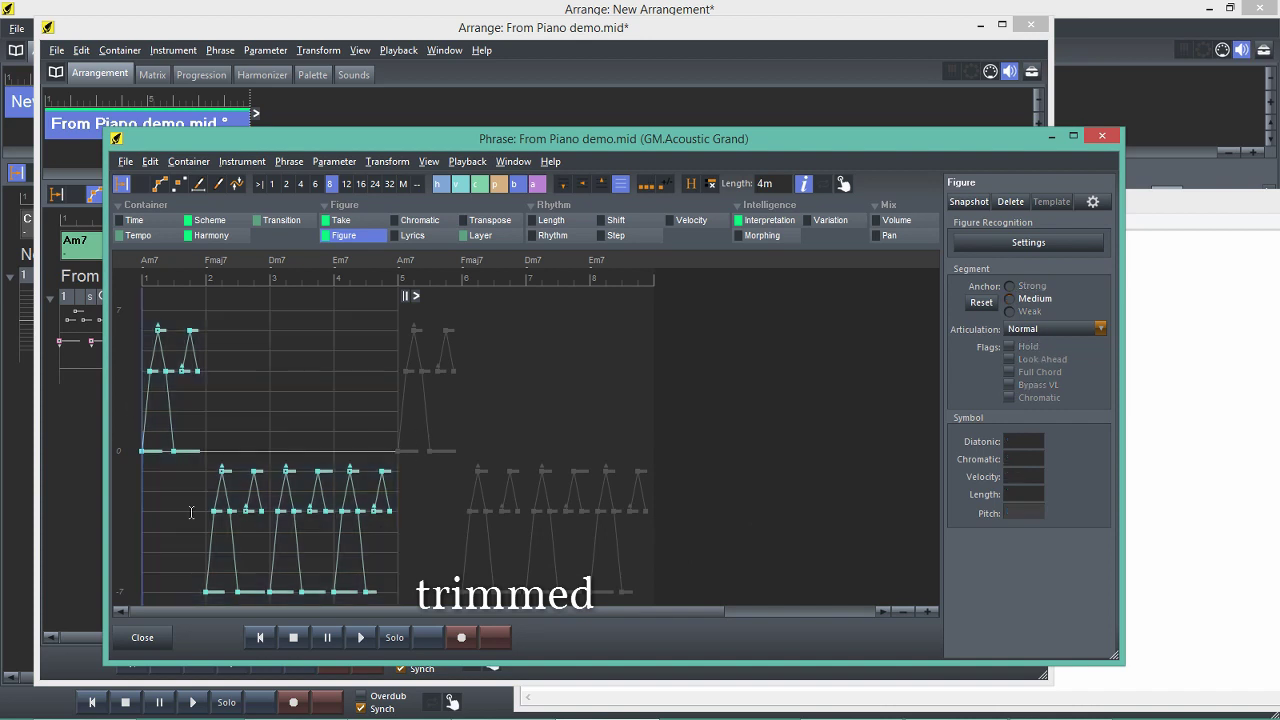
pyautogui.click(360, 637)
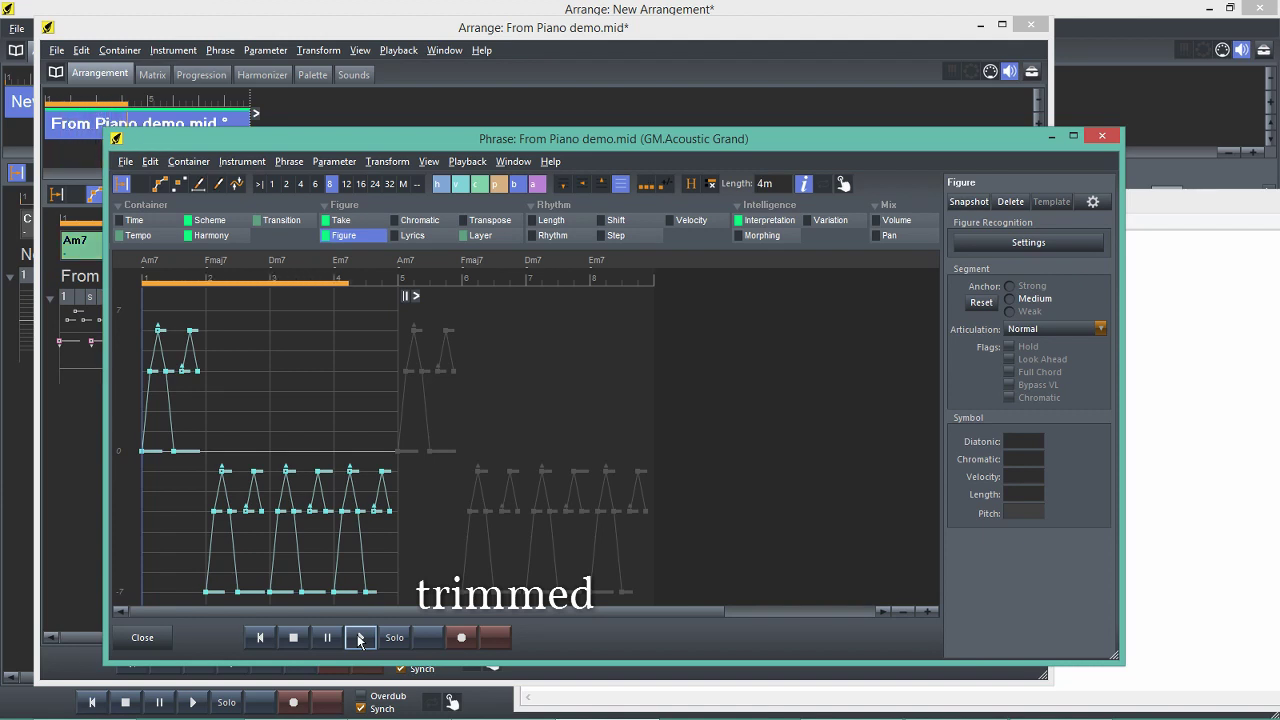
pyautogui.click(293, 637)
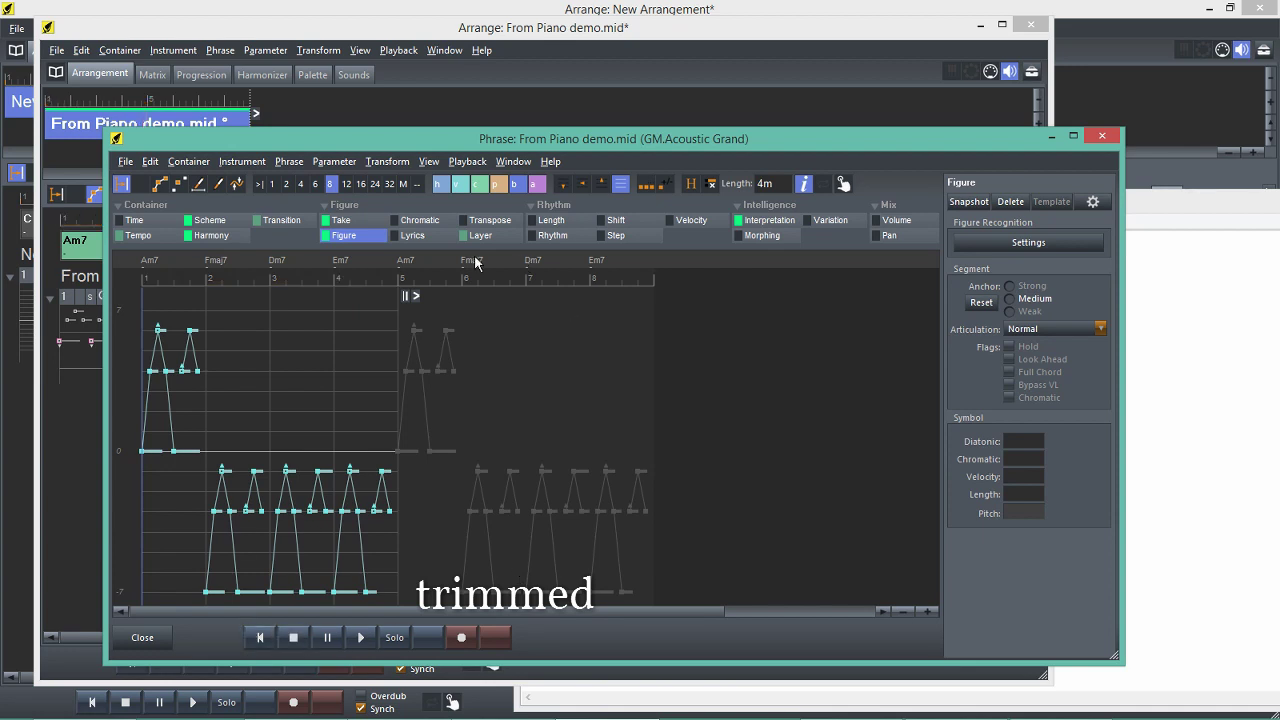
# Raise the Figure segments of bars 2 to 4 to line up with the segments of bar 1.
pyautogui.click(158, 185)
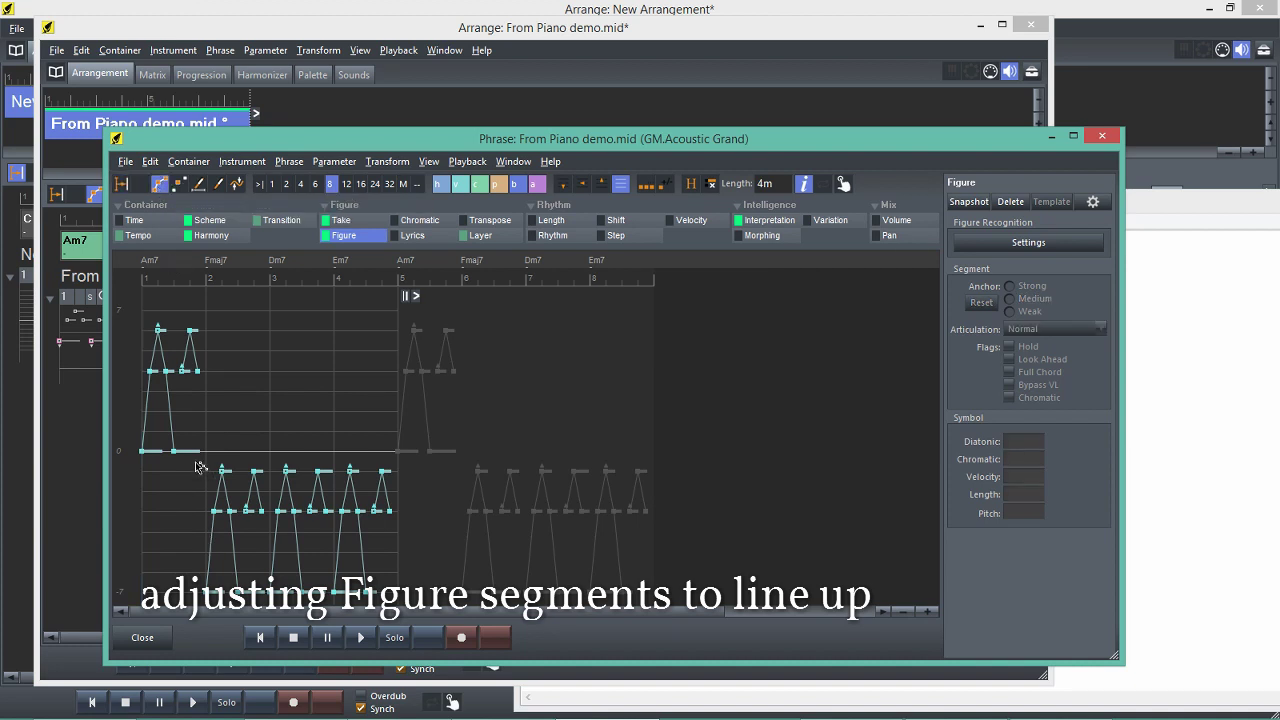
pyautogui.moveTo(197, 464); pyautogui.dragTo(458, 603)
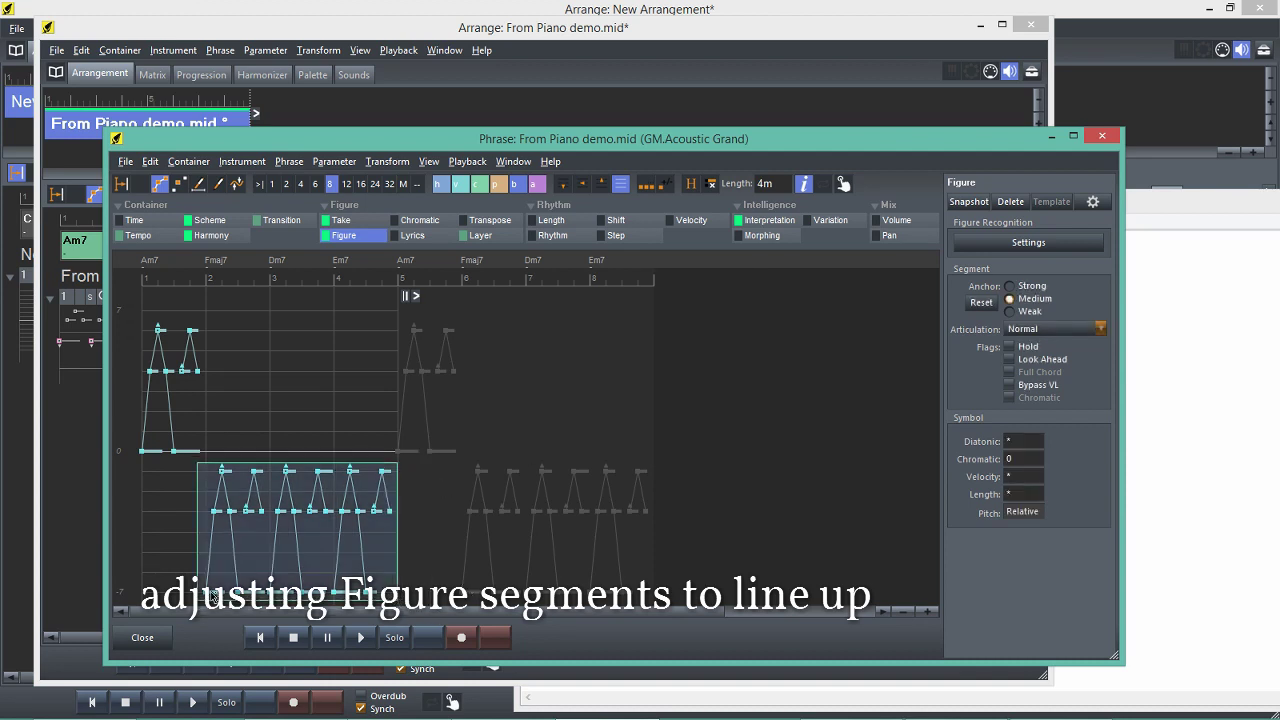
pyautogui.moveTo(214, 597); pyautogui.dragTo(214, 451)
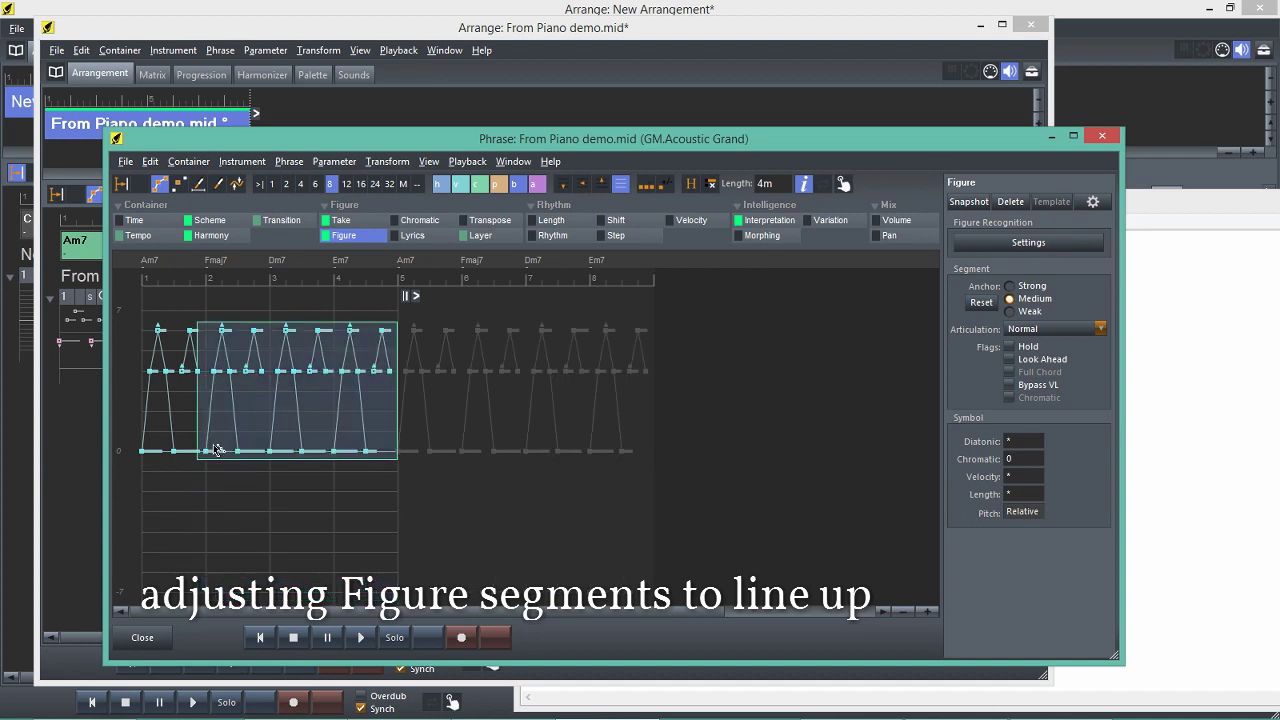
pyautogui.click(230, 500)
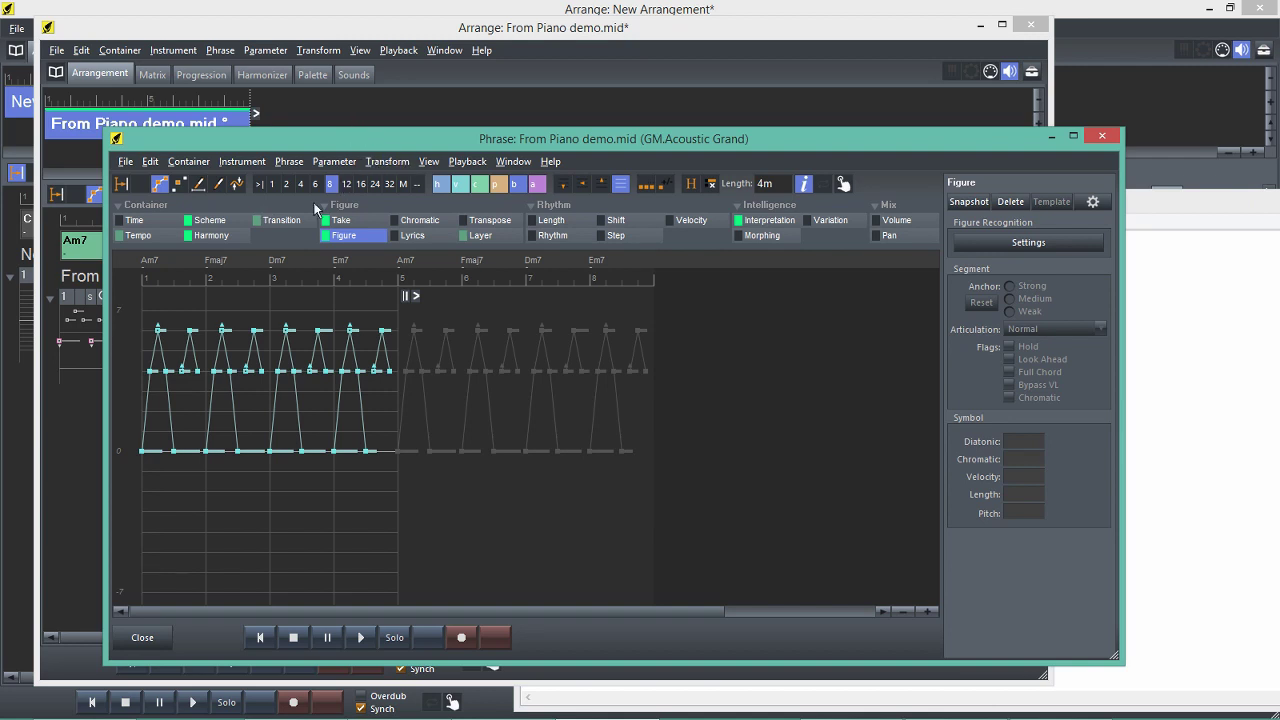
# Lengthen the last low note of bar 4 to match the other long notes, and select the low notes along the zero line.
pyautogui.click(179, 183)
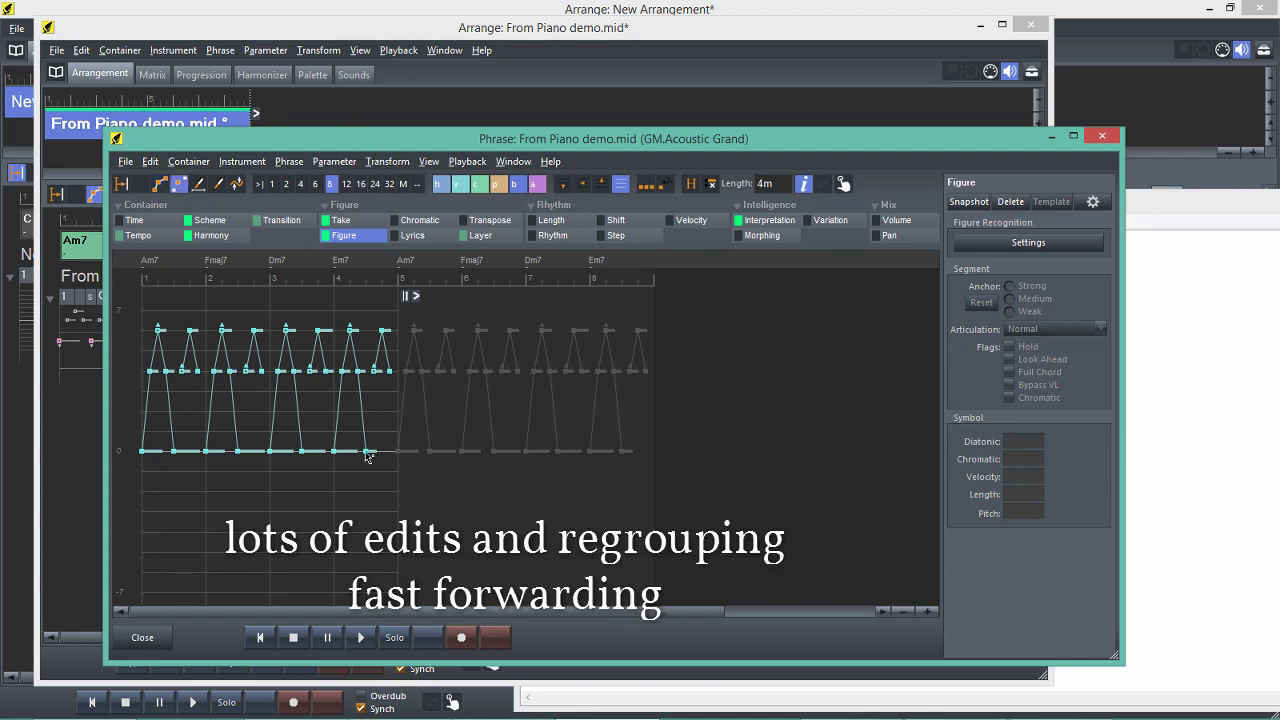
pyautogui.click(369, 451)
pyautogui.click(392, 466)
pyautogui.moveTo(136, 437); pyautogui.dragTo(418, 503)
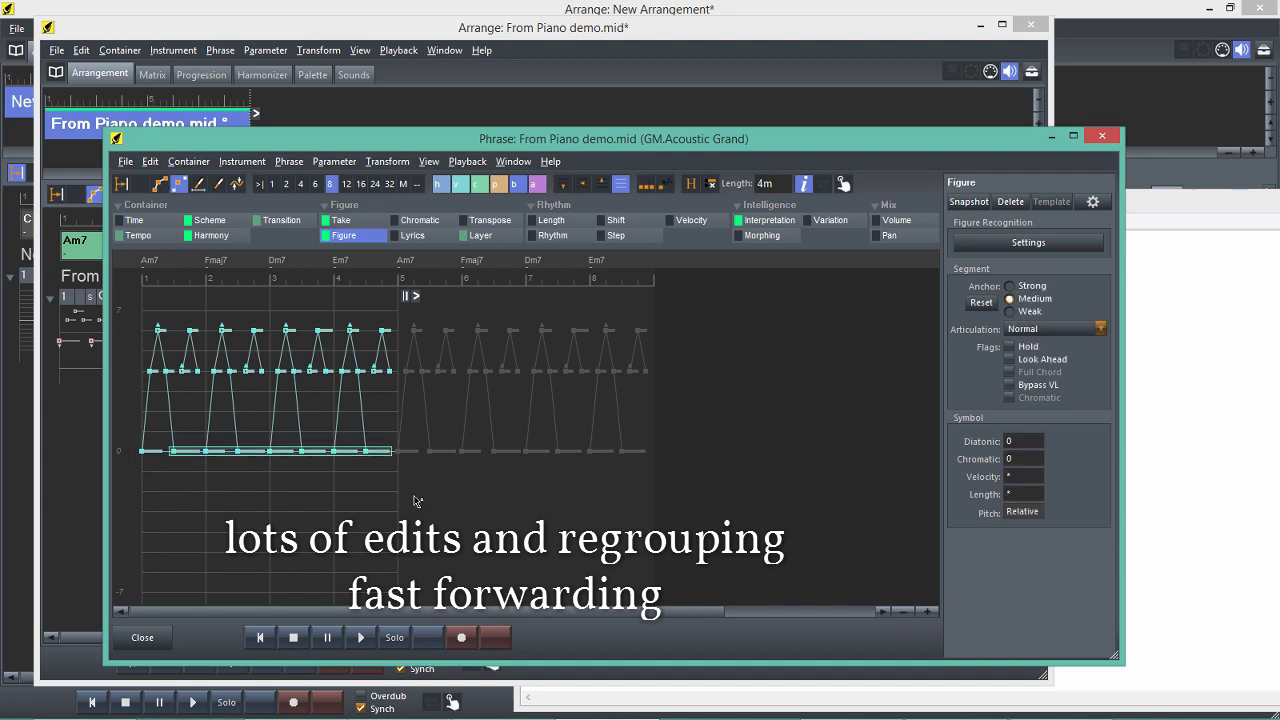
# Make the first low note of each of the four bars the anchor of its segment.
pyautogui.click(152, 451)
pyautogui.click(208, 451)
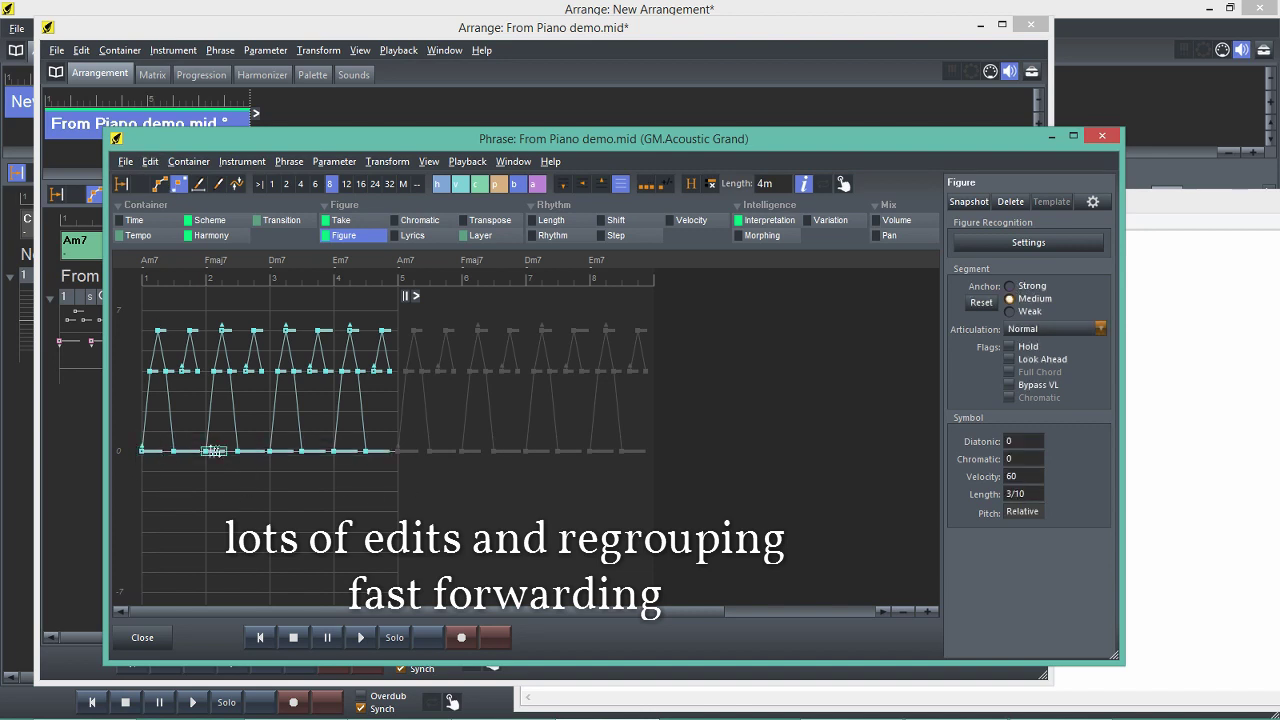
pyautogui.click(282, 451)
pyautogui.click(345, 451)
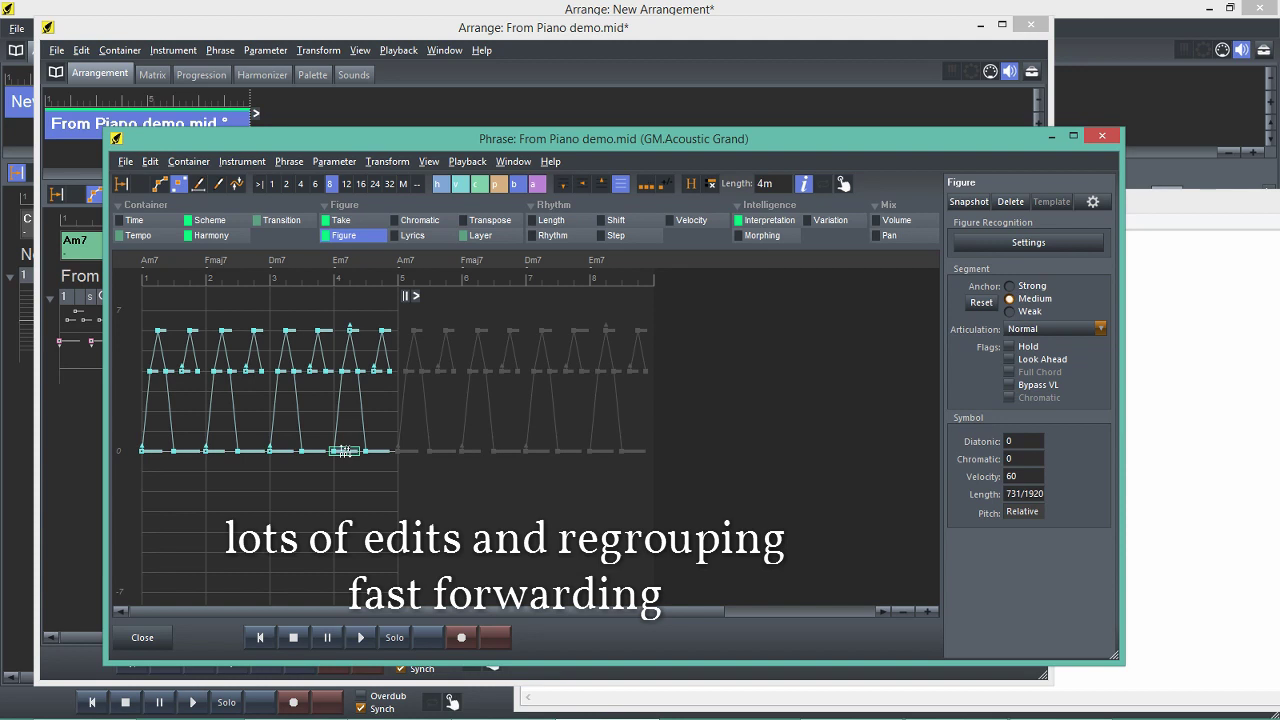
pyautogui.click(392, 494)
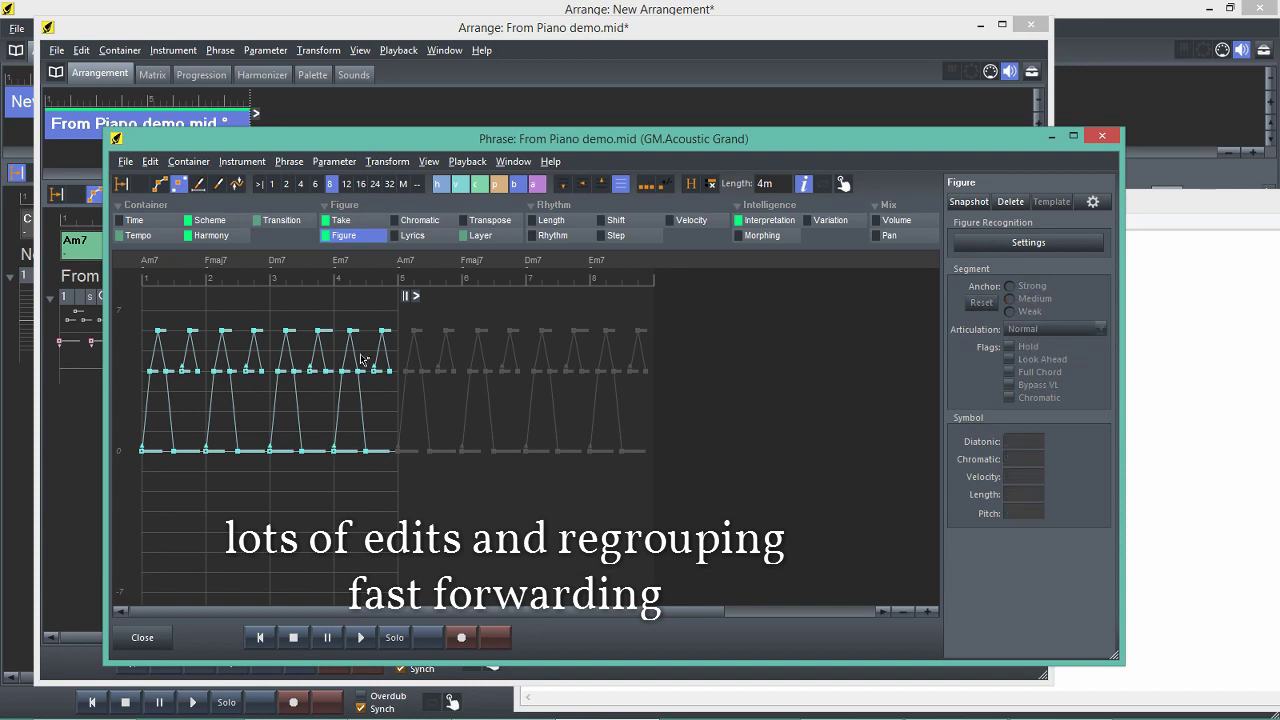
# Regroup the second low note of bars 4 and 2 with the upper notes following it as separate segments, and listen to the phrase.
pyautogui.click(380, 453)
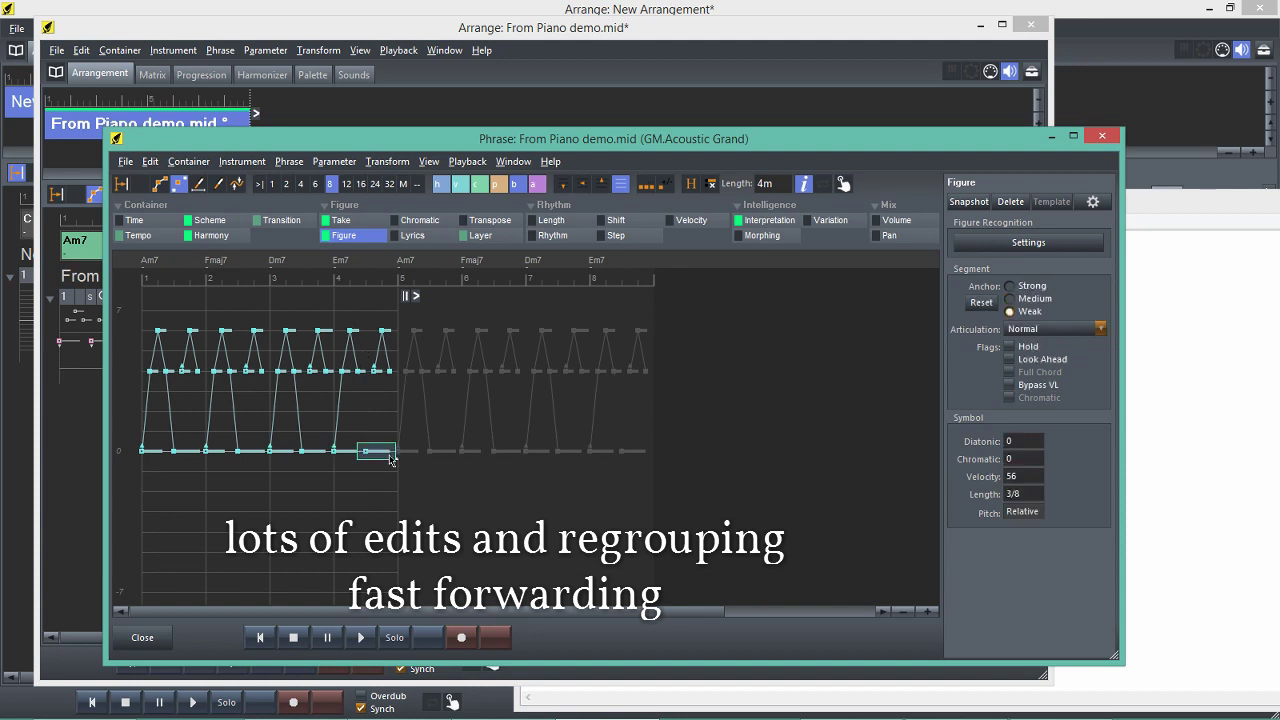
pyautogui.click(400, 394)
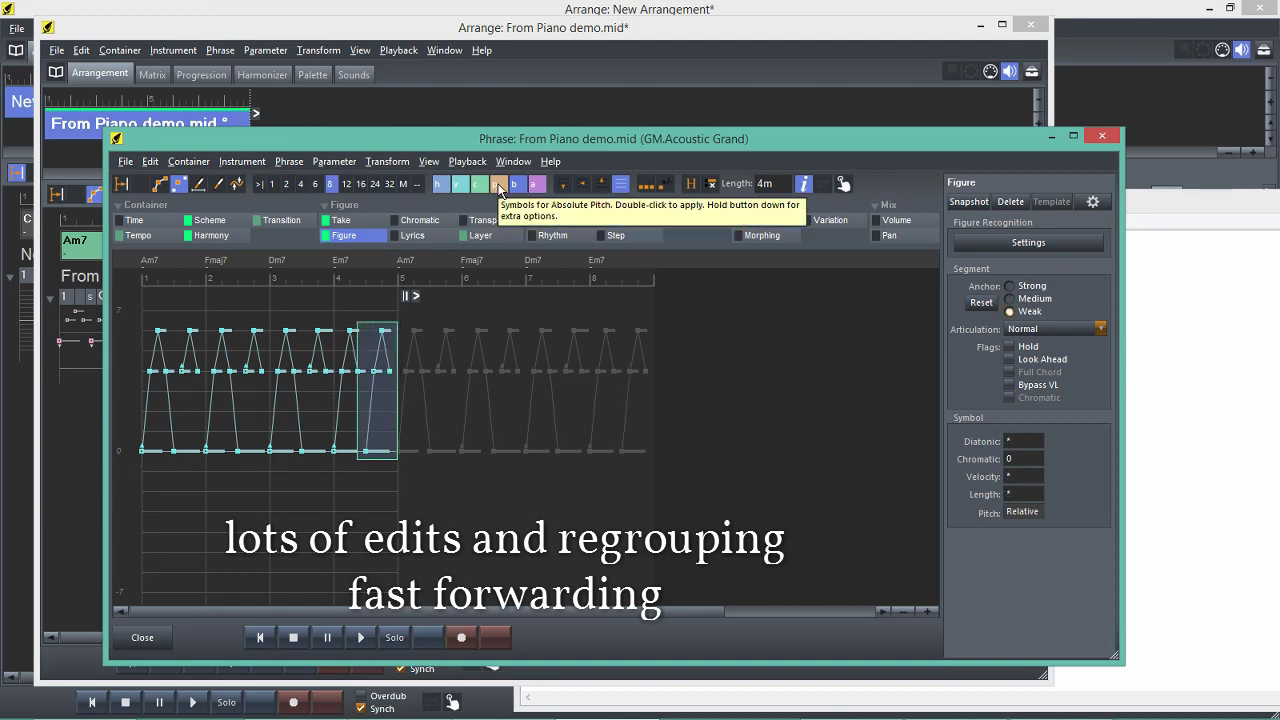
pyautogui.click(376, 451)
pyautogui.click(322, 517)
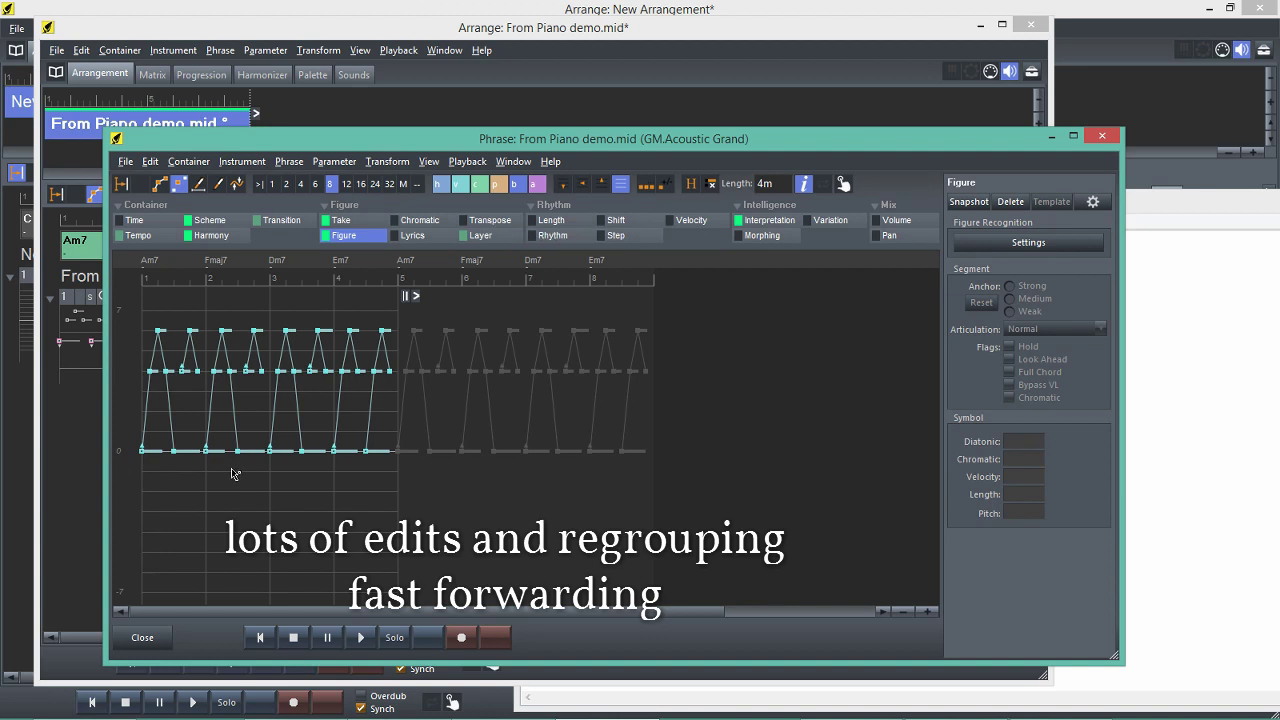
pyautogui.moveTo(233, 474); pyautogui.dragTo(272, 329)
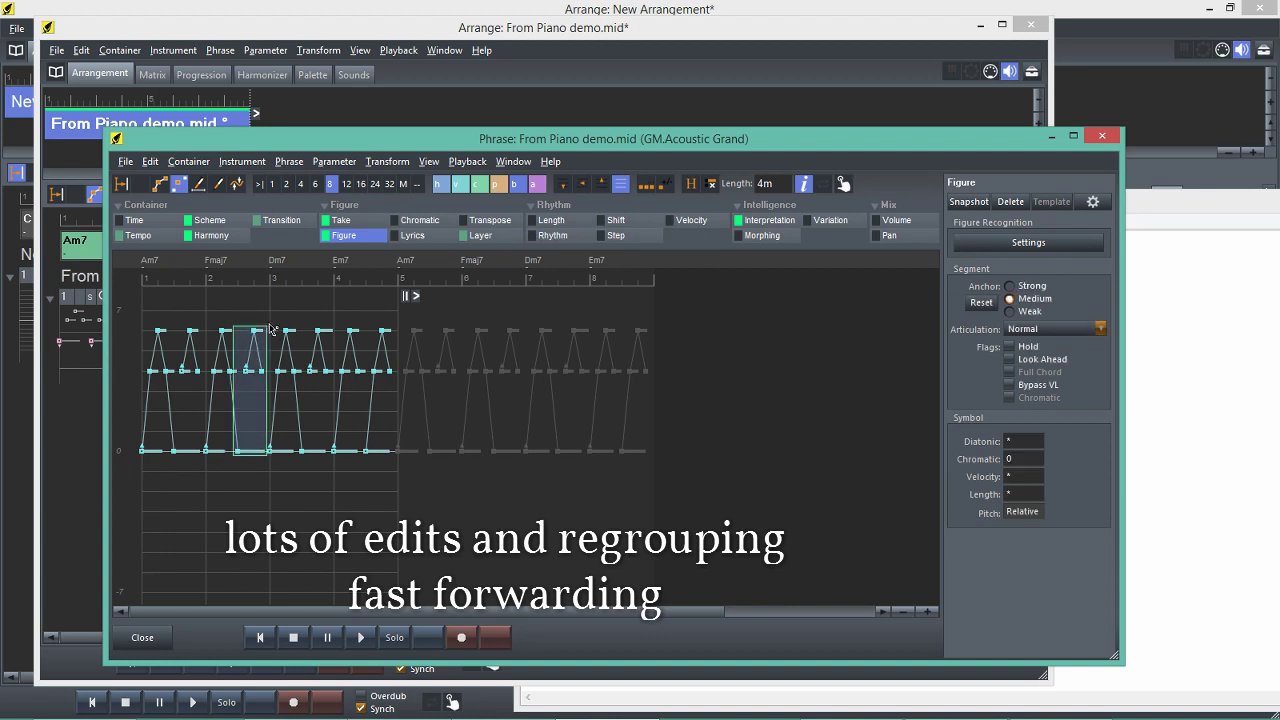
pyautogui.click(231, 511)
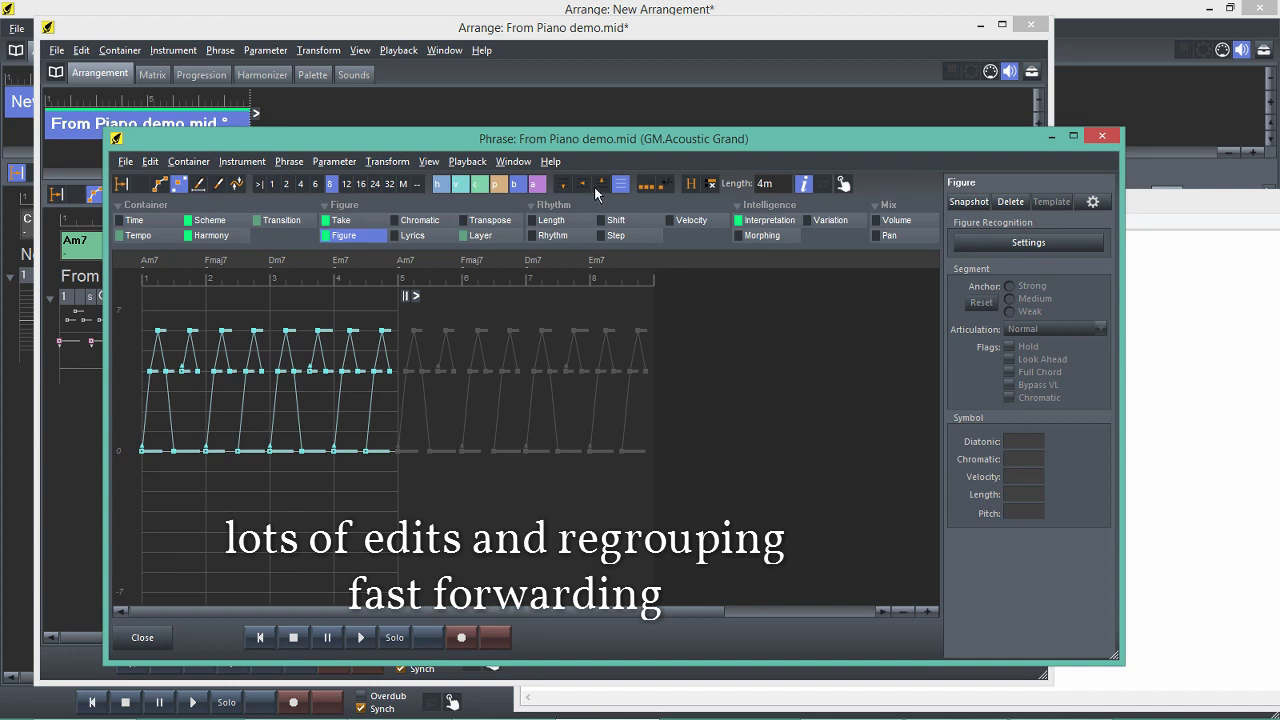
pyautogui.click(362, 637)
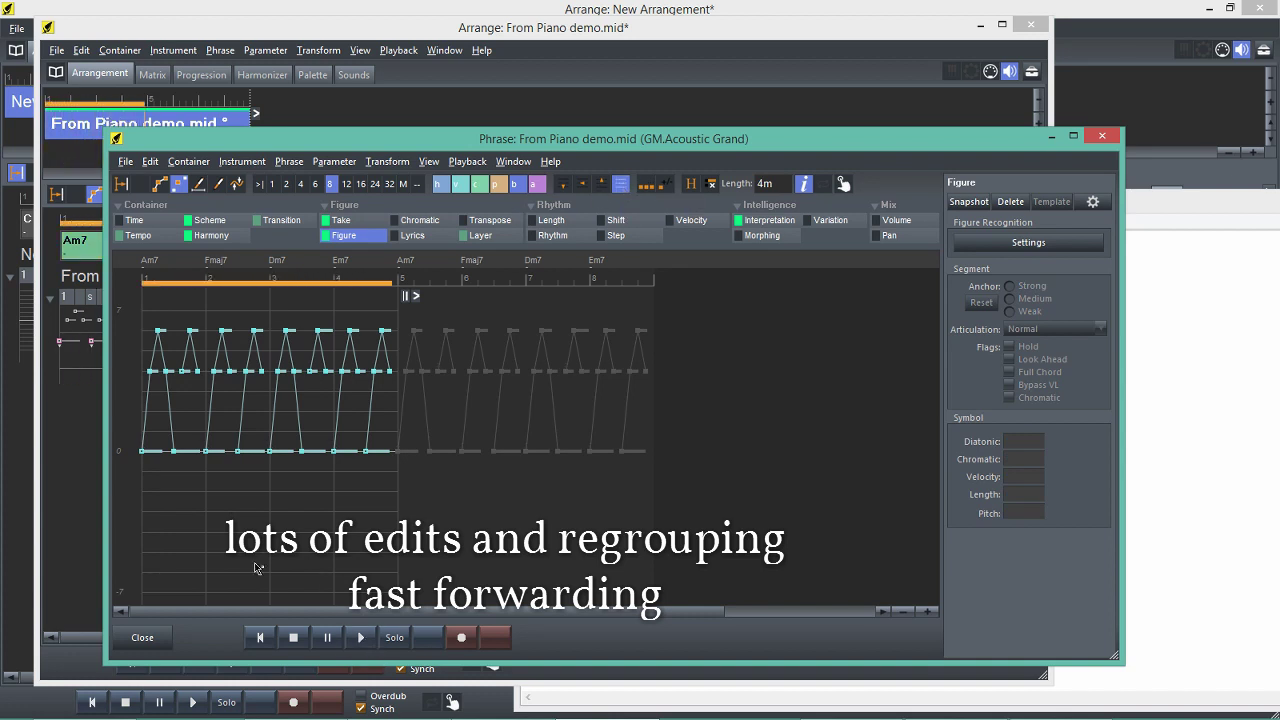
pyautogui.click(327, 637)
# Regroup the second low note of bars 3 and 1 with the upper notes following it as separate segments, and play the phrase back.
pyautogui.click(121, 185)
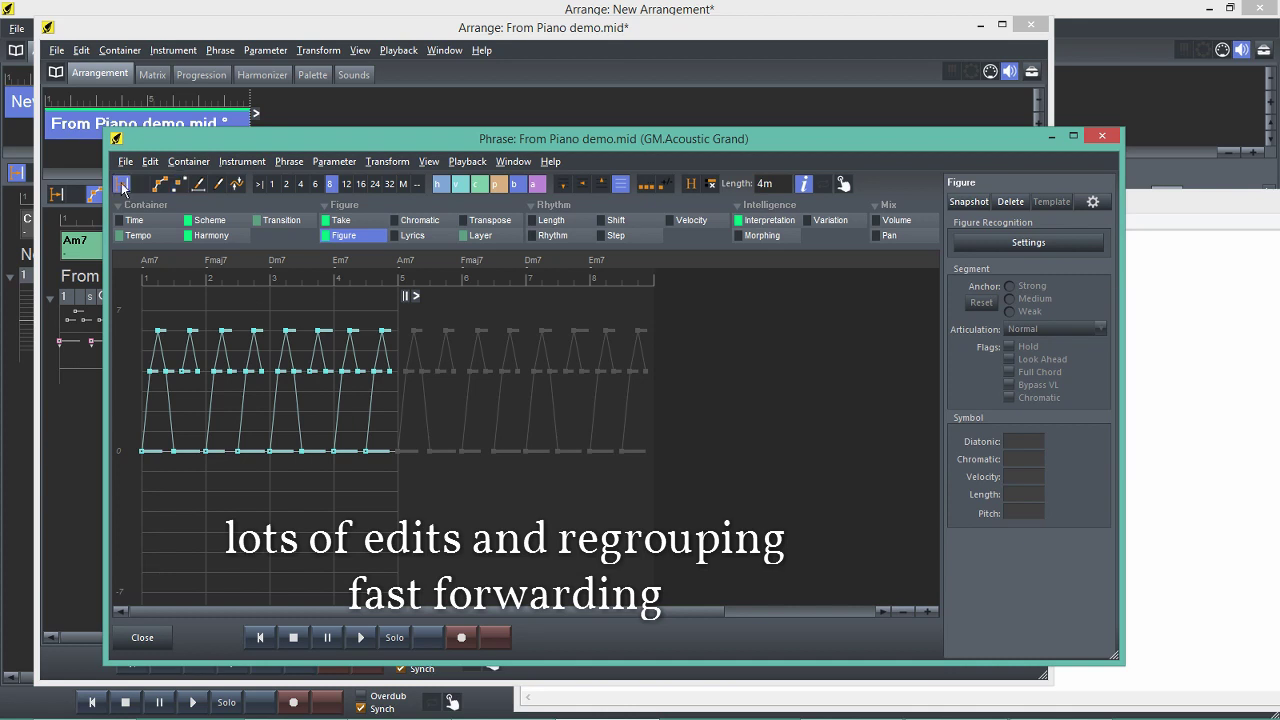
pyautogui.click(271, 328)
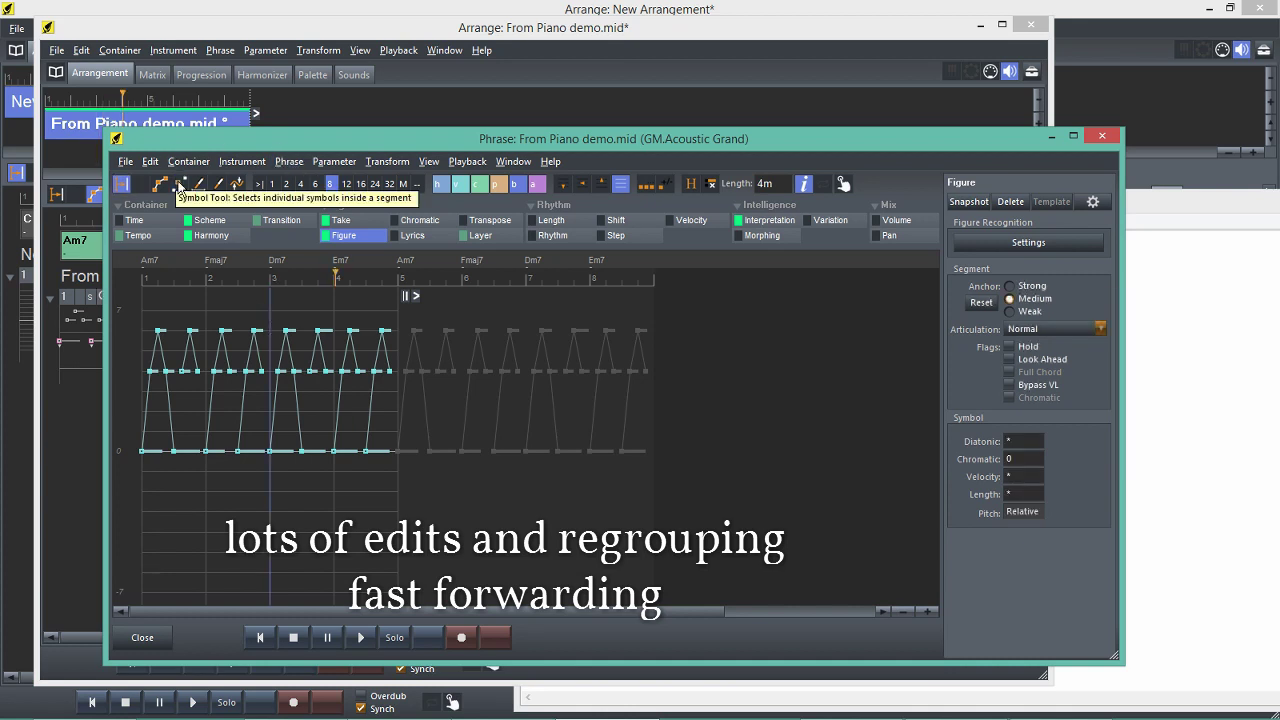
pyautogui.click(179, 185)
pyautogui.moveTo(296, 313); pyautogui.dragTo(332, 489)
pyautogui.click(335, 489)
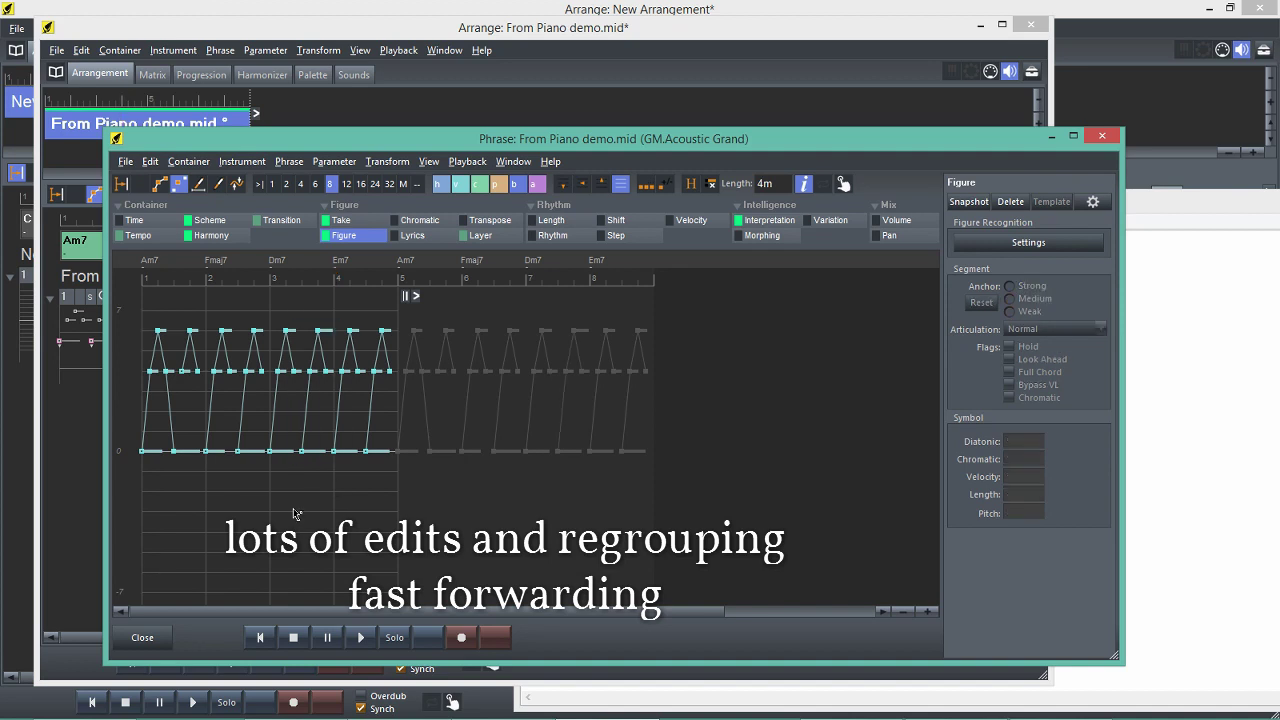
pyautogui.click(362, 638)
pyautogui.moveTo(172, 314); pyautogui.dragTo(205, 481)
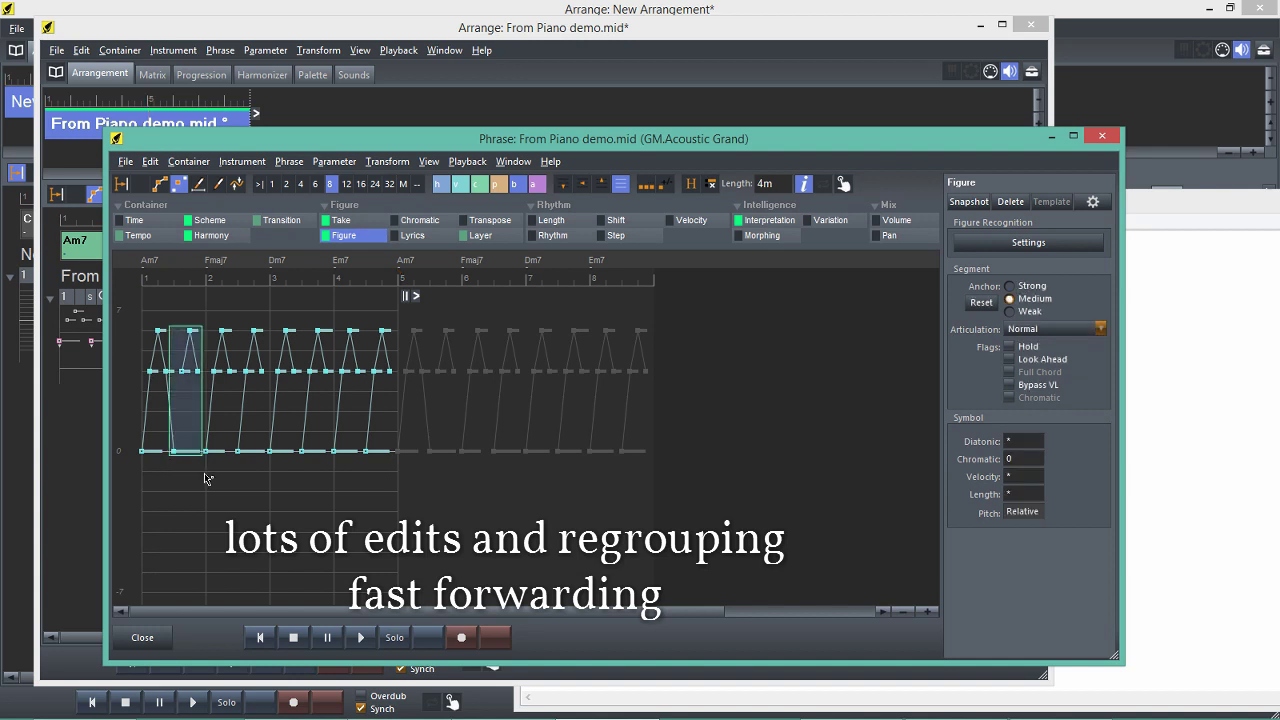
pyautogui.click(361, 638)
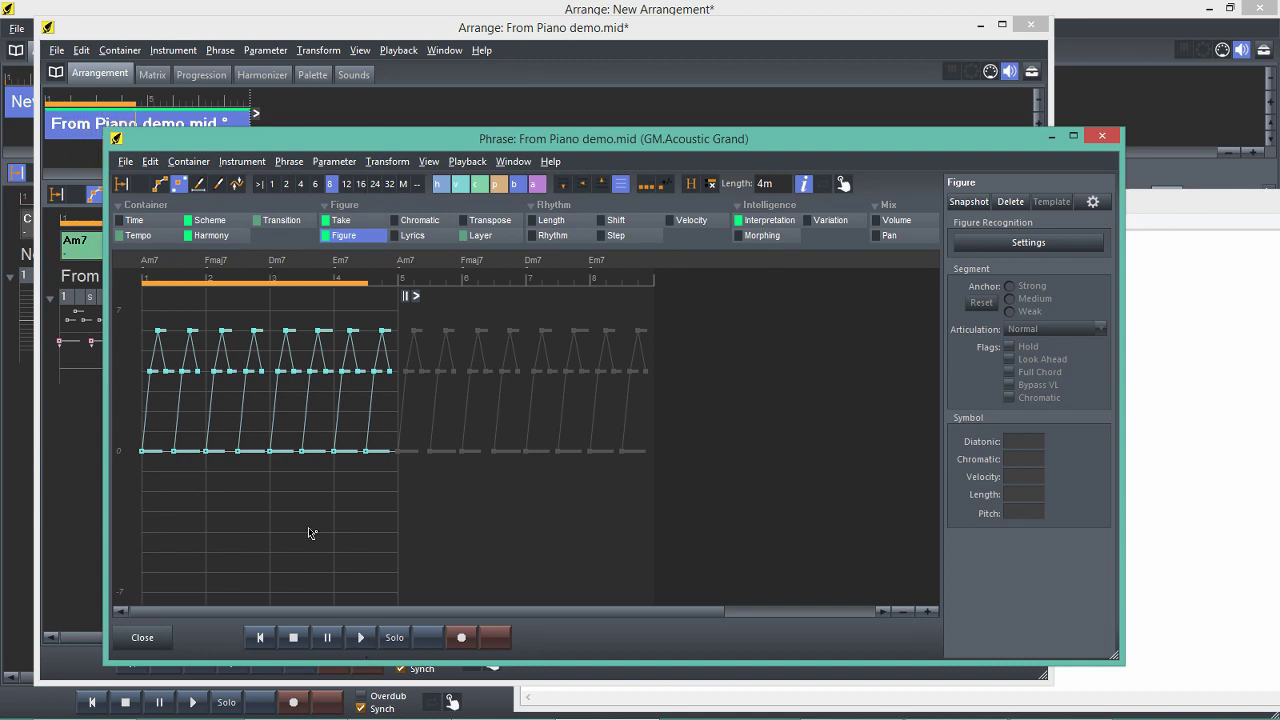
pyautogui.click(293, 643)
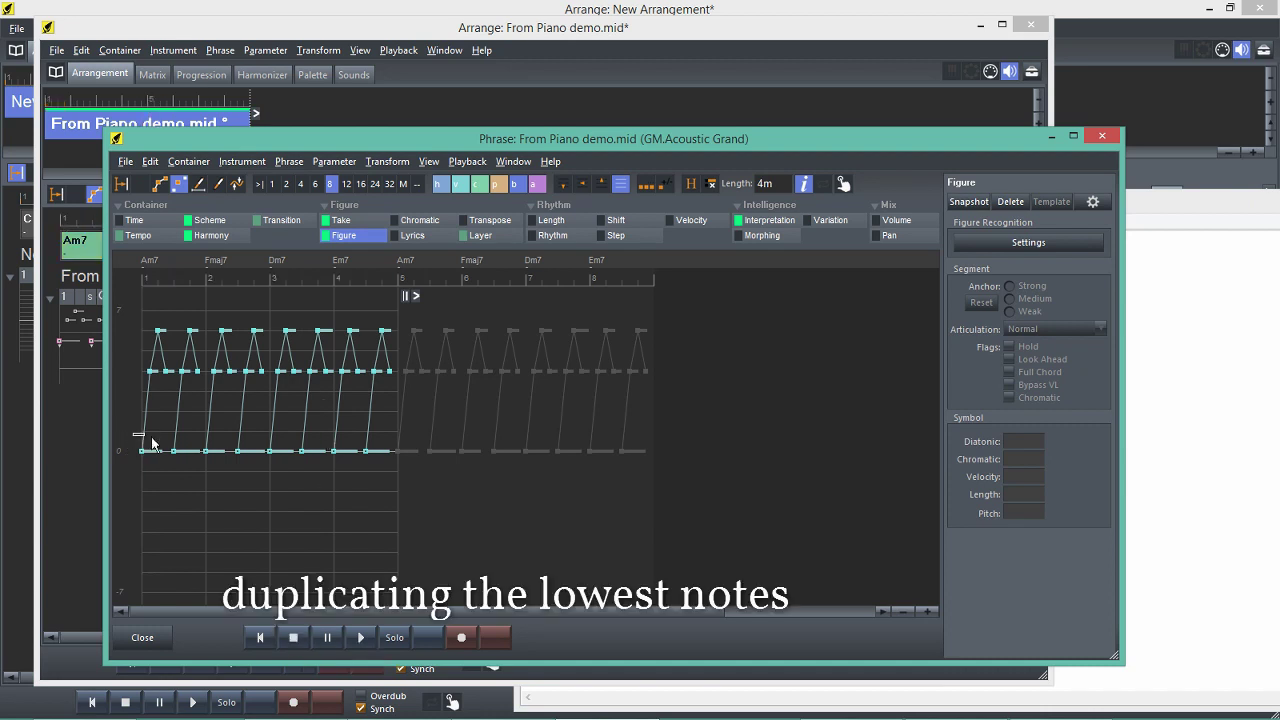
# Duplicate all low notes on the zero line two steps lower, at diatonic -2, and detach the copies from the original segments.
pyautogui.moveTo(135, 434); pyautogui.dragTo(396, 480)
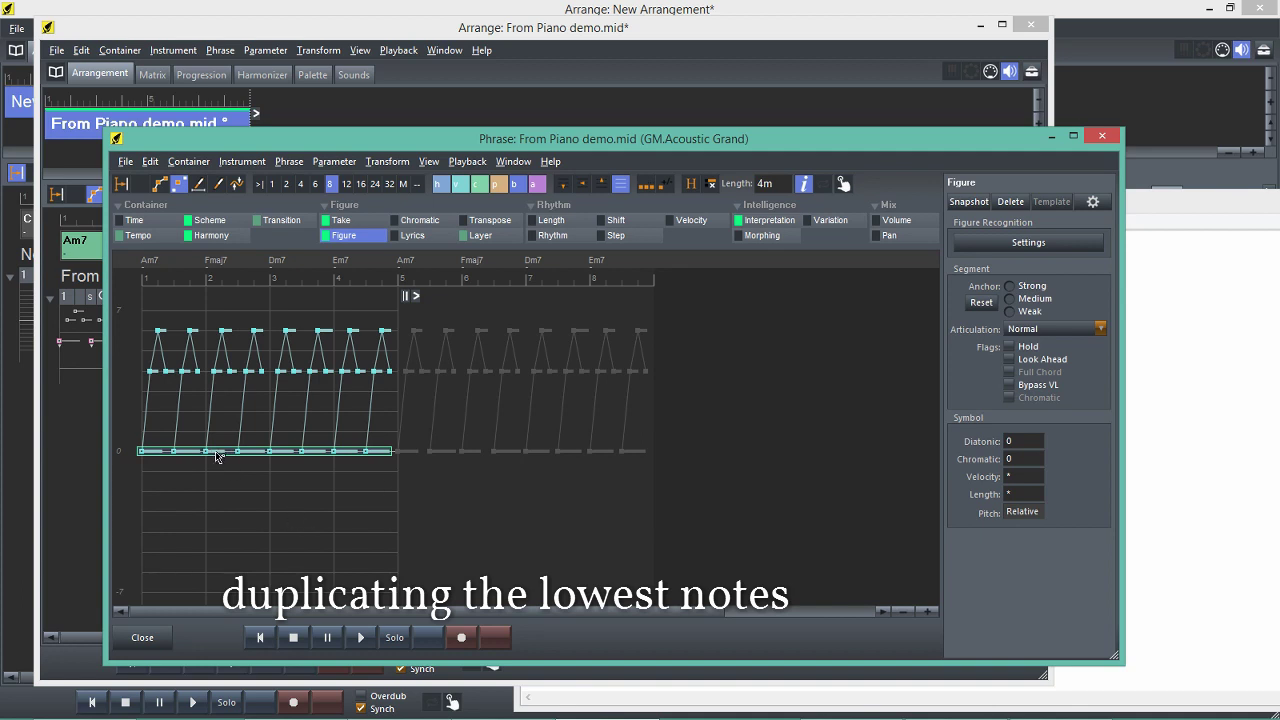
pyautogui.moveTo(221, 457); pyautogui.dragTo(212, 492)
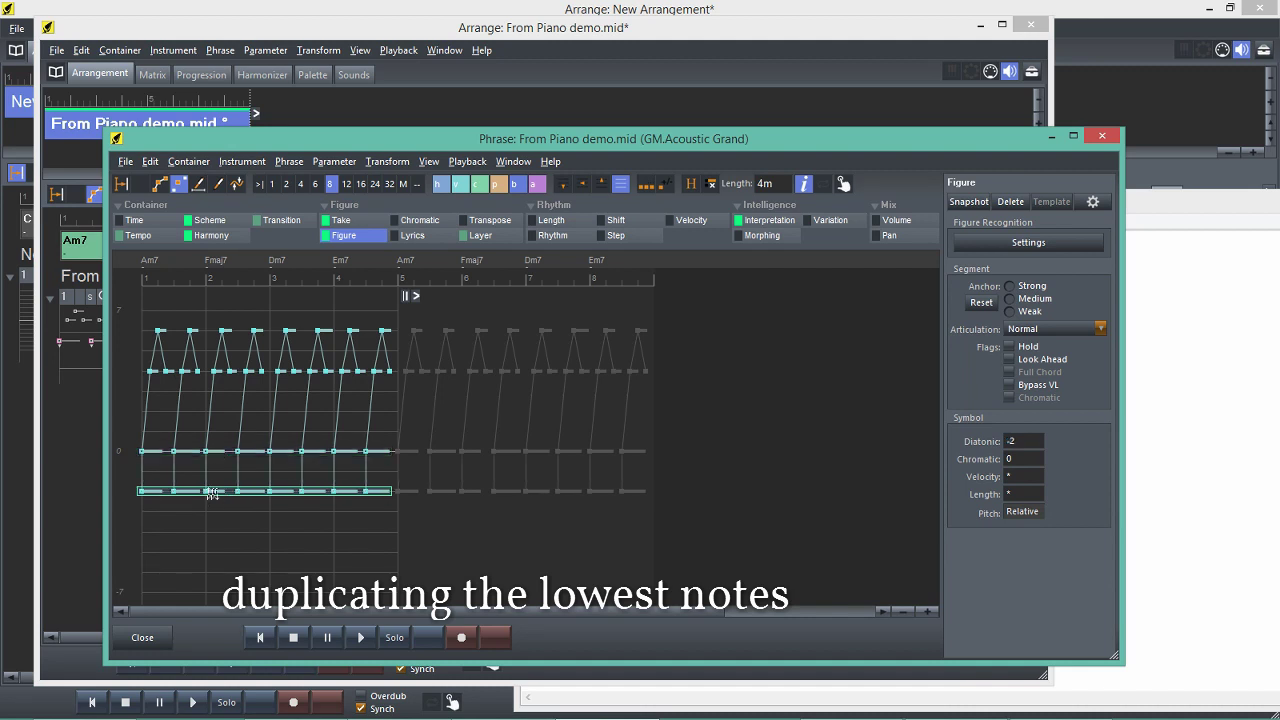
pyautogui.click(212, 492)
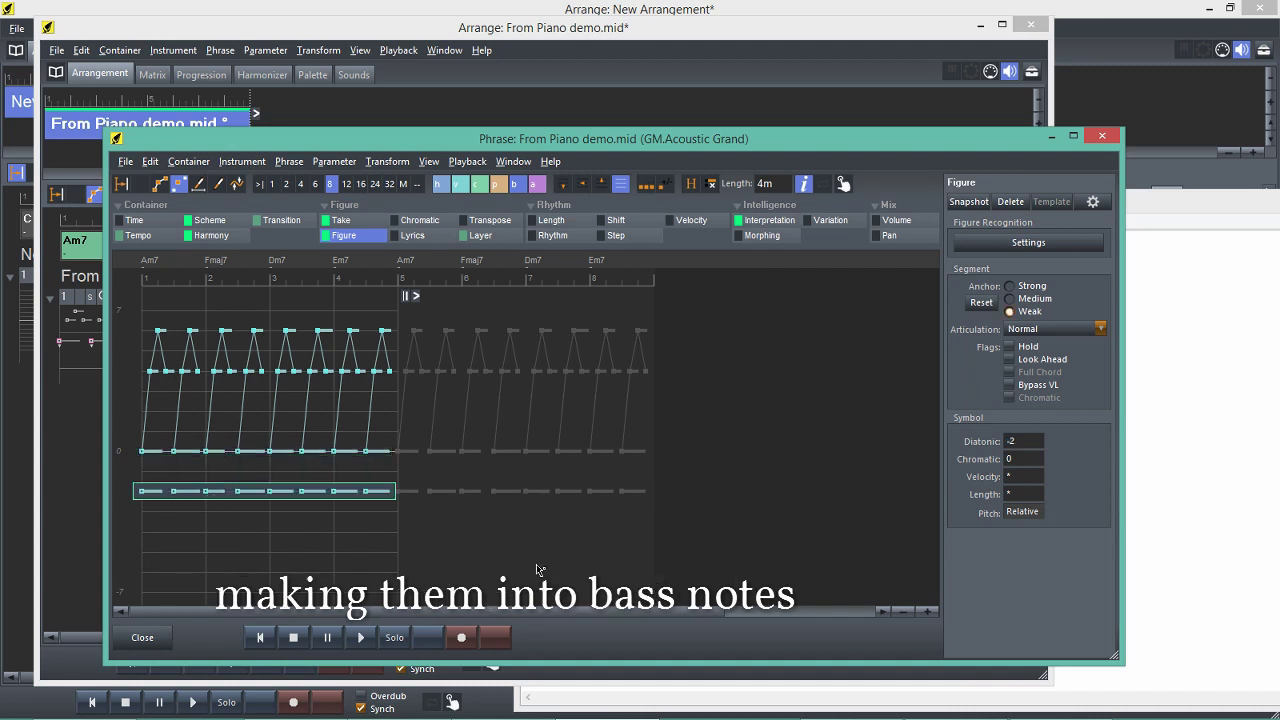
# Convert the duplicated low notes into bass symbols and listen to the phrase.
pyautogui.click(517, 186)
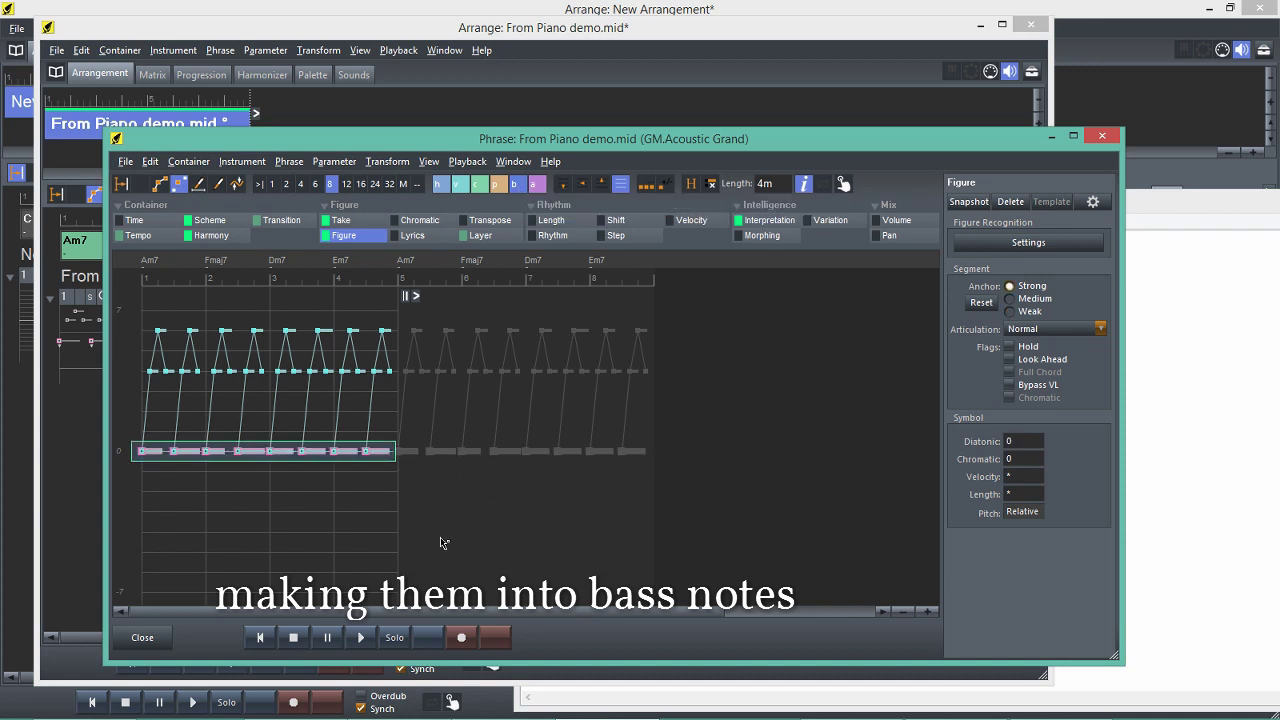
pyautogui.click(323, 526)
pyautogui.press('space')
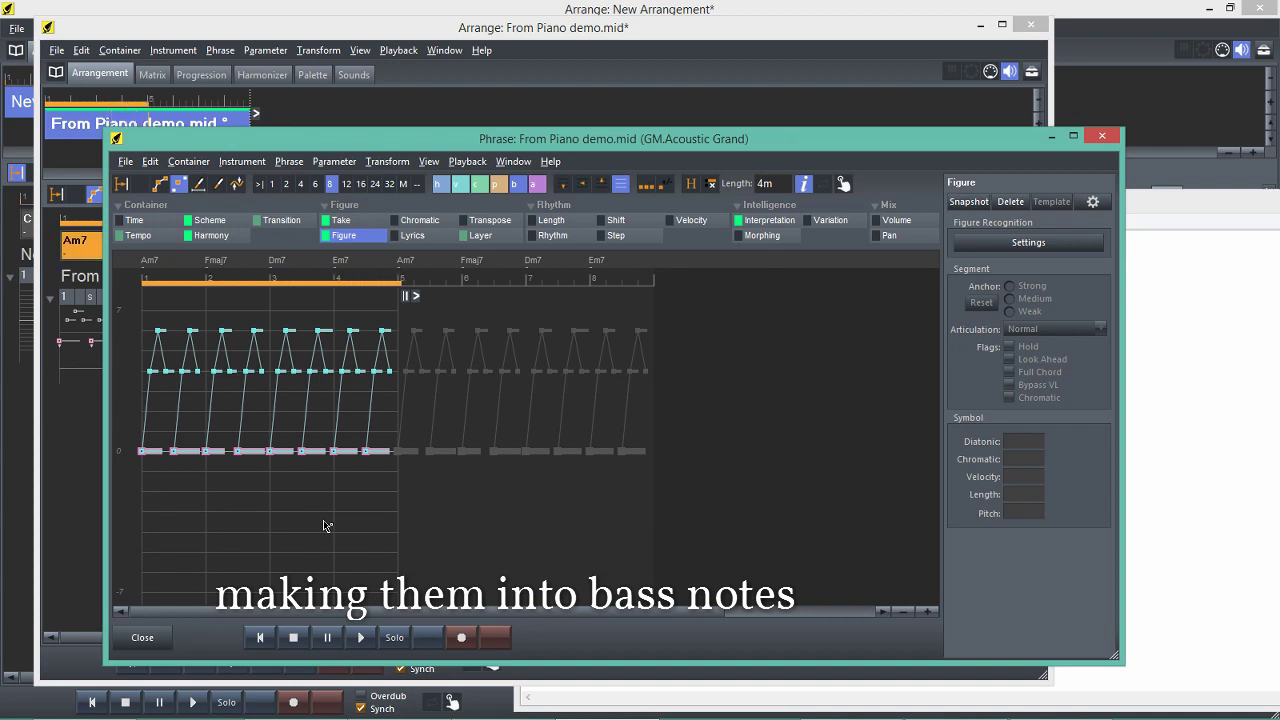
pyautogui.click(294, 637)
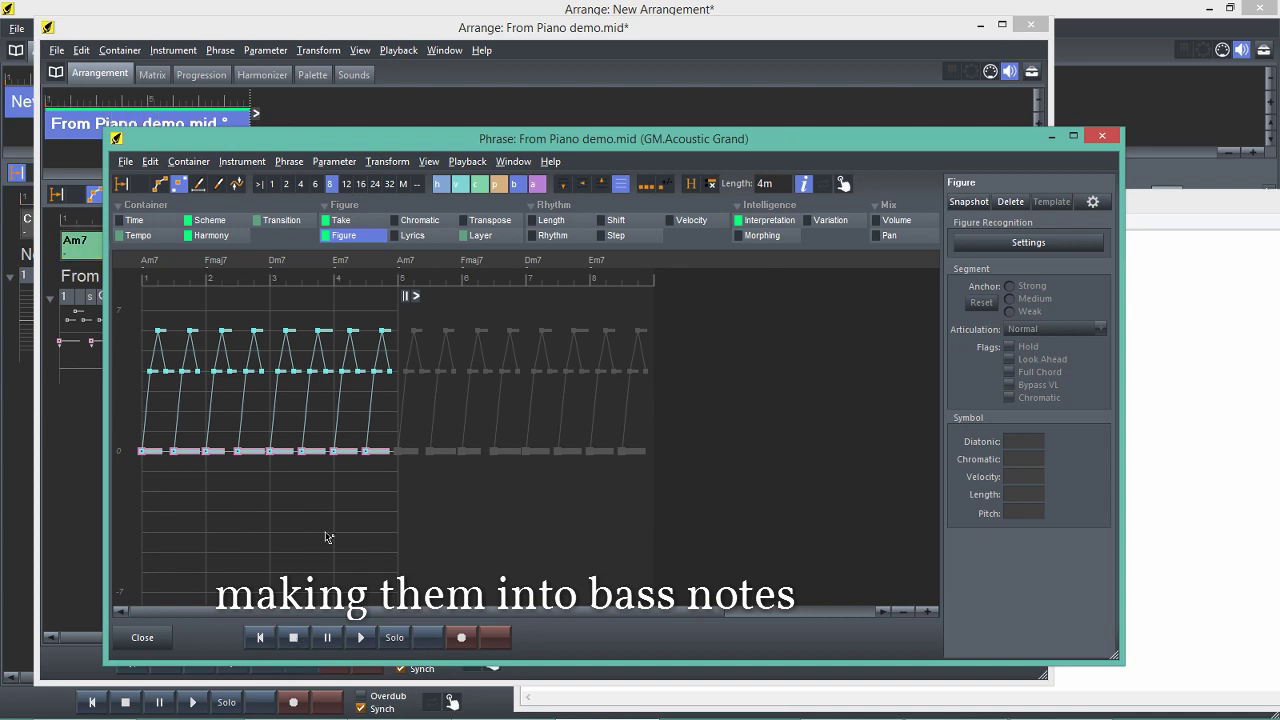
# Lower the bass notes to diatonic -1 and delete the second bass note in each of the four bars.
pyautogui.press('Down')
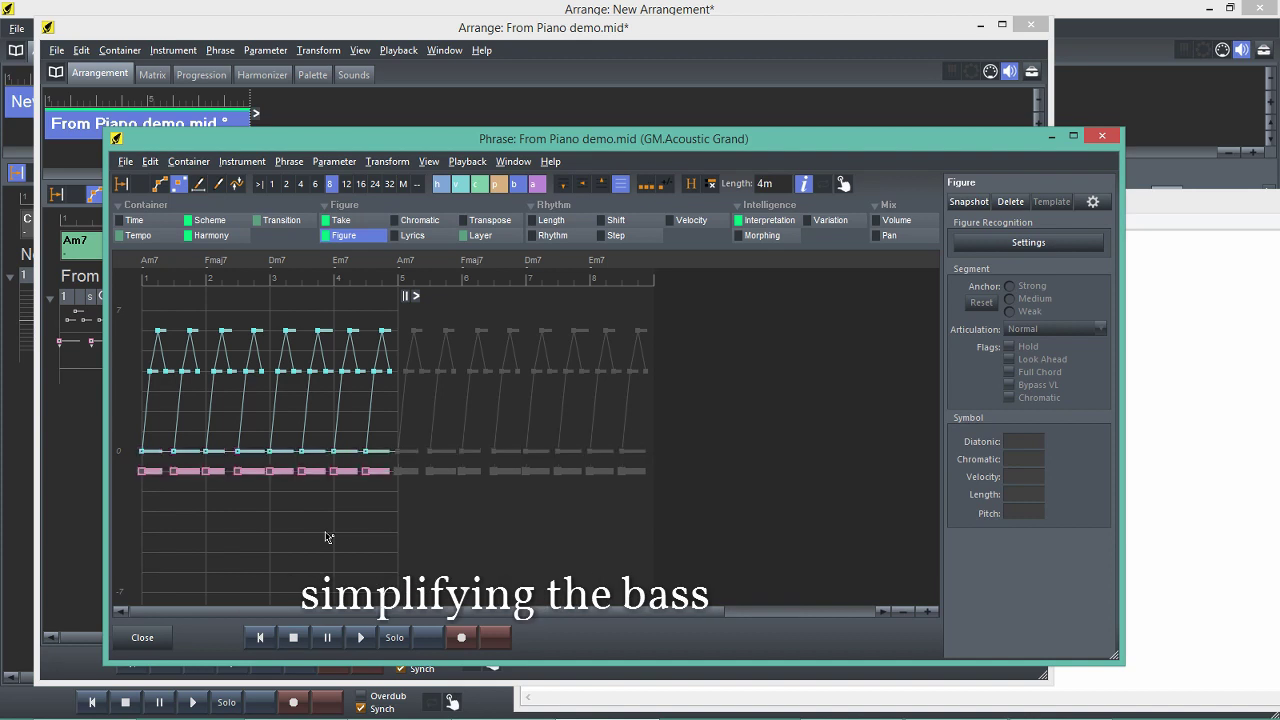
pyautogui.click(177, 471)
pyautogui.press('Delete')
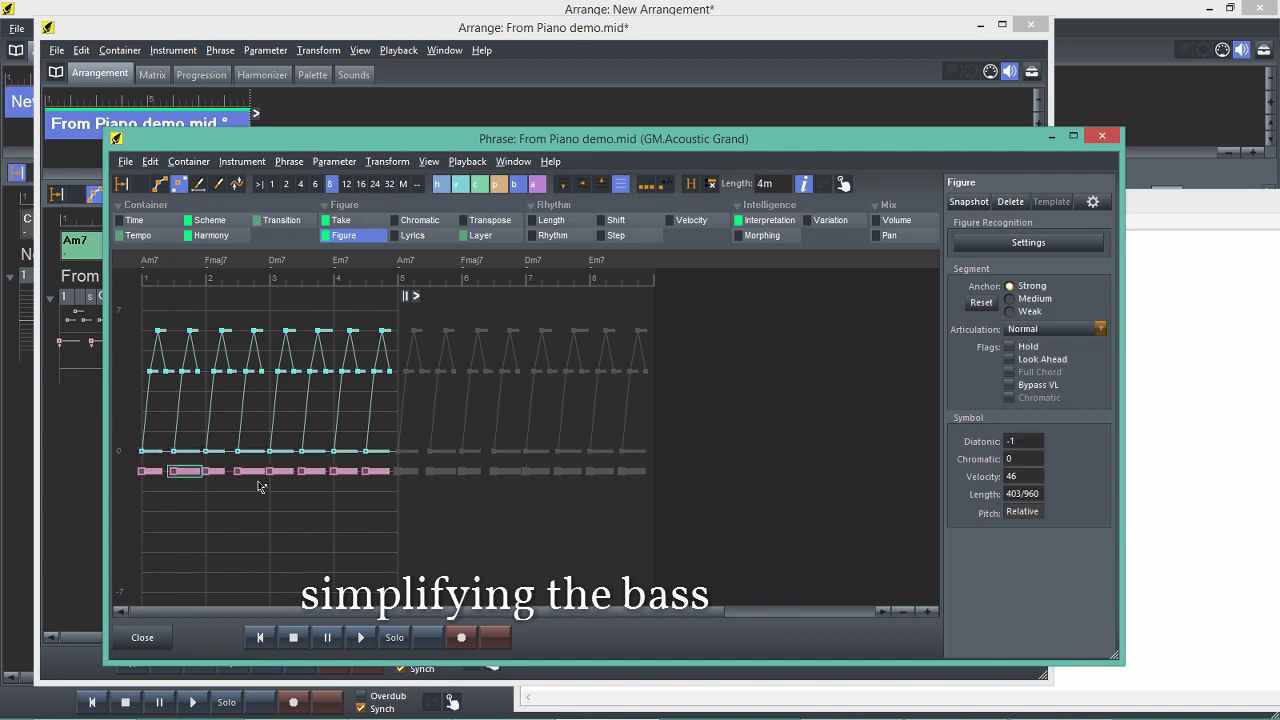
pyautogui.click(250, 471)
pyautogui.press('Delete')
pyautogui.click(312, 472)
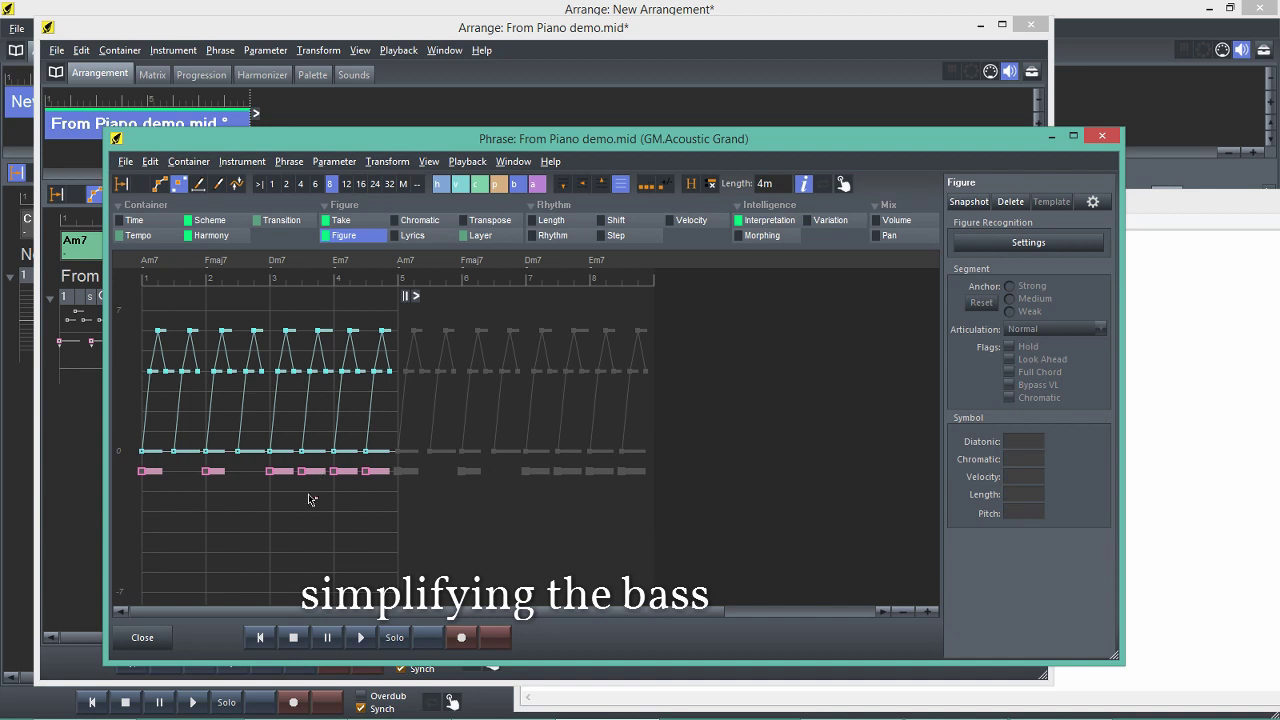
pyautogui.press('Delete')
pyautogui.click(383, 471)
pyautogui.press('Delete')
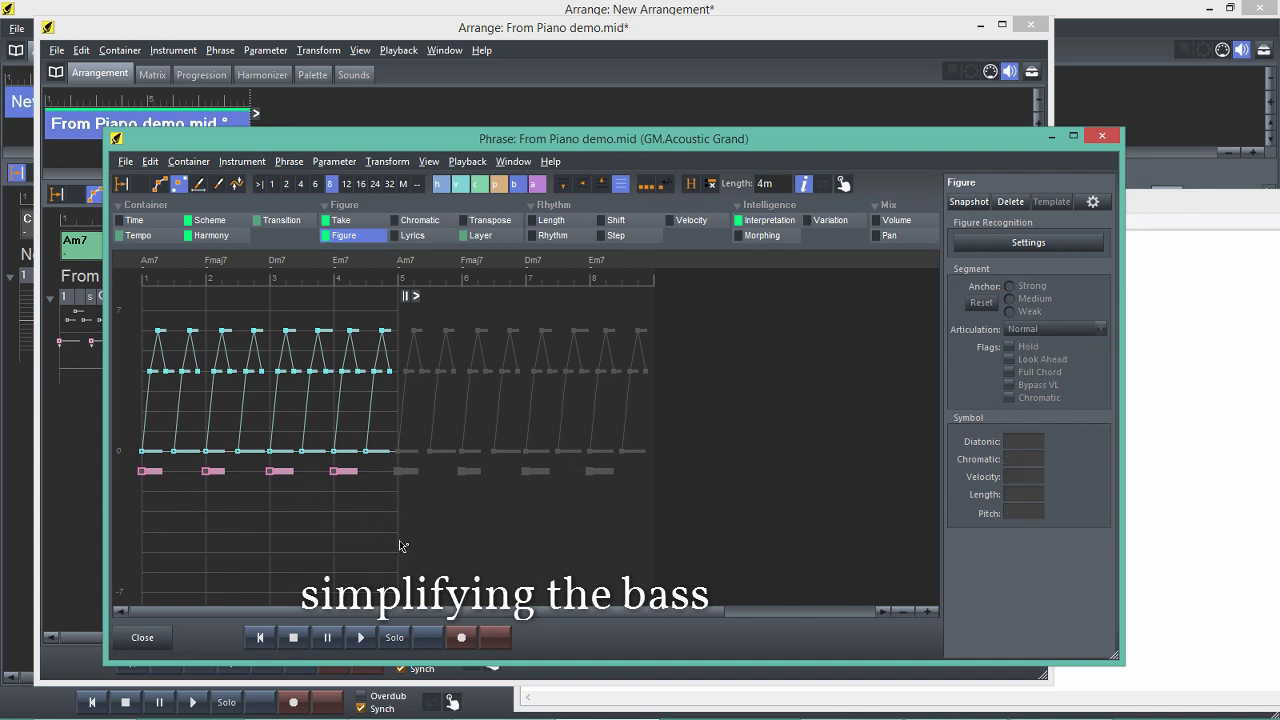
# Lengthen the four remaining bass notes to 59/80 and move them back up onto the zero line.
pyautogui.moveTo(128, 465); pyautogui.dragTo(376, 497)
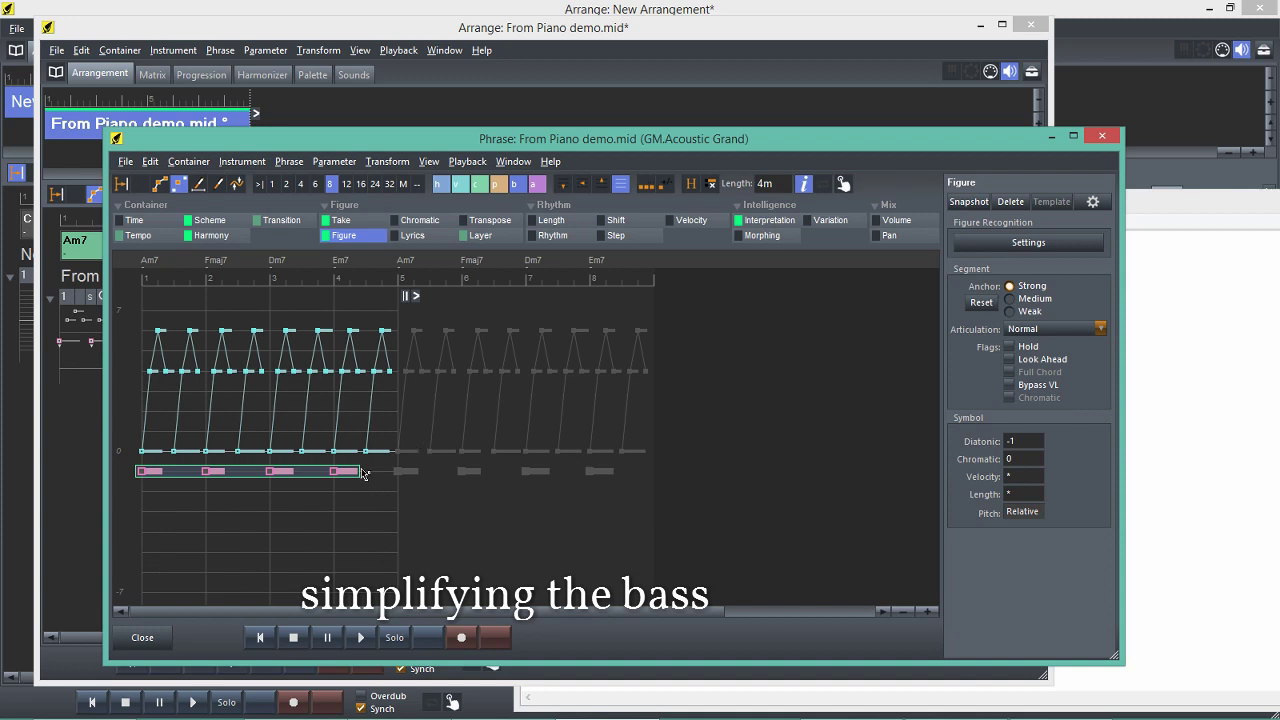
pyautogui.moveTo(363, 470); pyautogui.dragTo(191, 477)
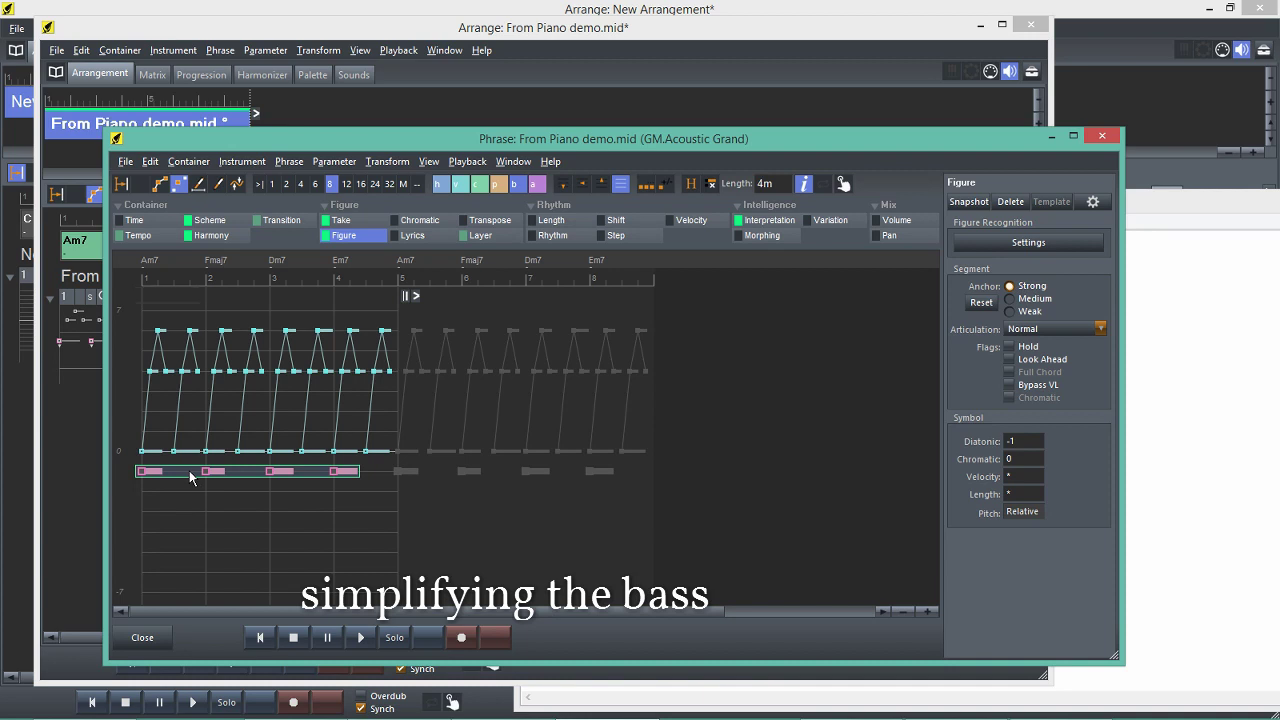
pyautogui.click(211, 517)
pyautogui.moveTo(130, 466); pyautogui.dragTo(452, 520)
pyautogui.press('Up')
pyautogui.press('Up')
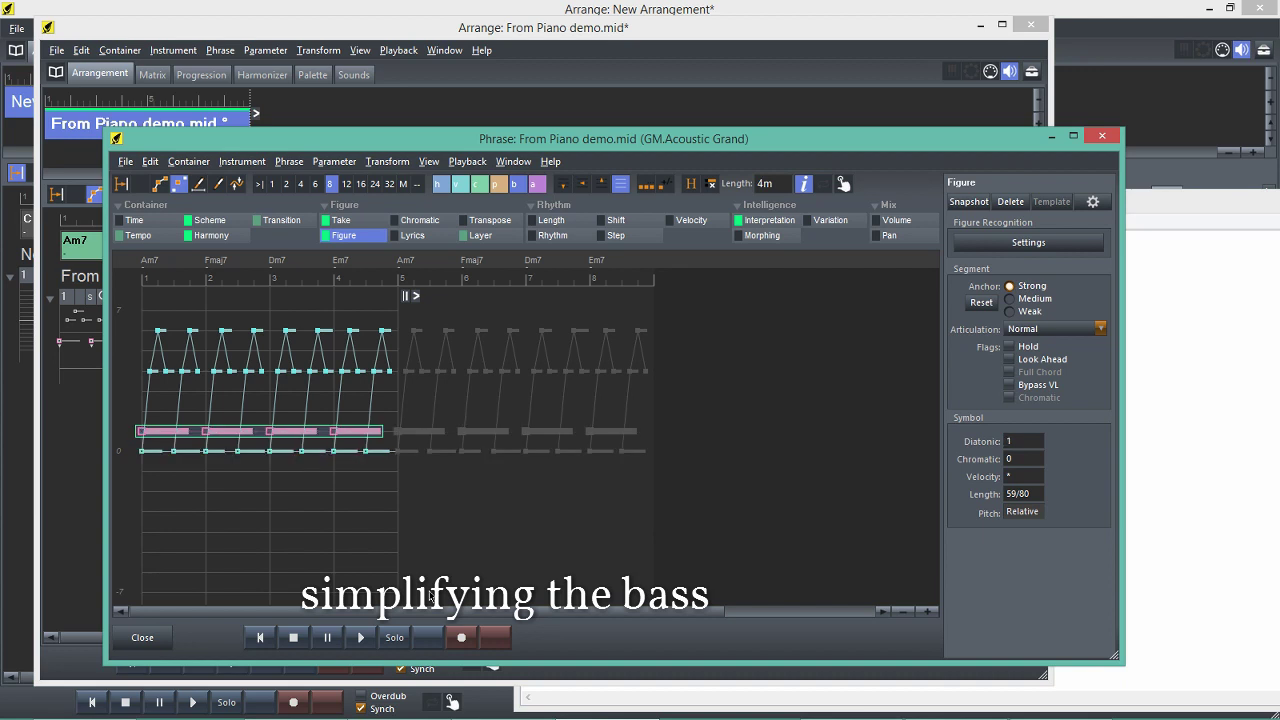
pyautogui.press('Down')
pyautogui.click(172, 500)
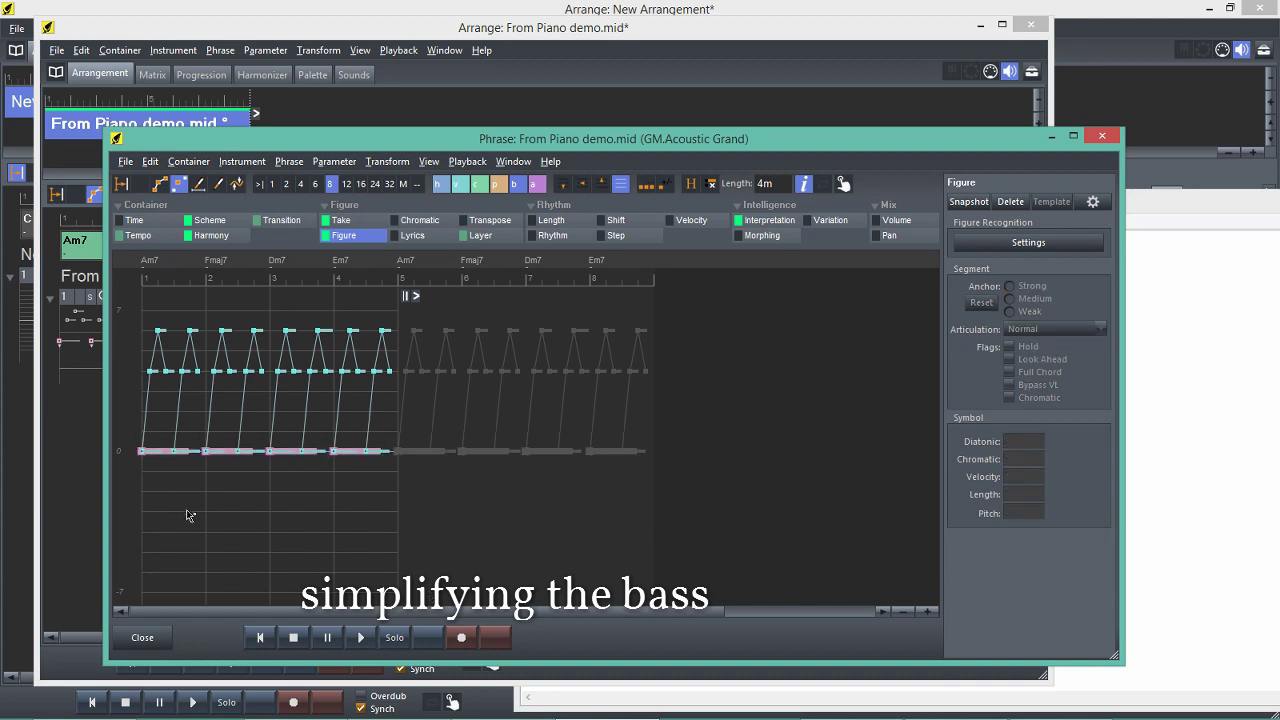
# Audition the phrase with the simplified bass and close the phrase window.
pyautogui.press('space')
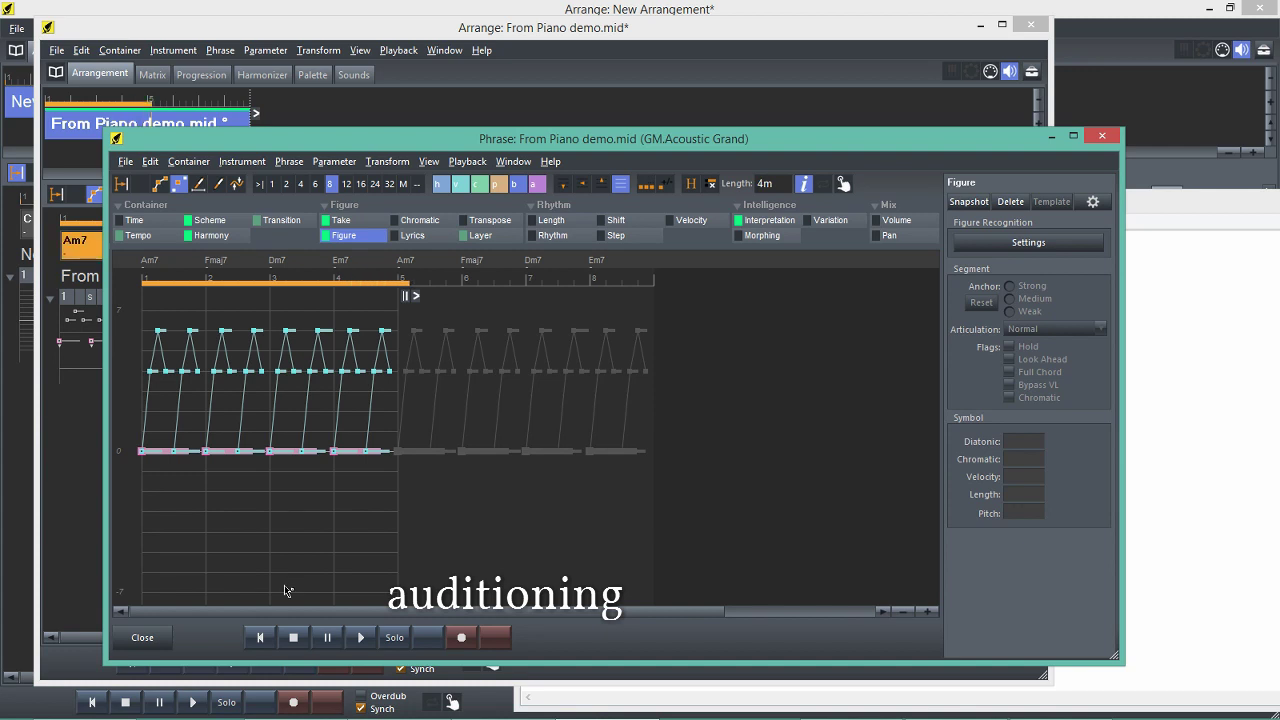
pyautogui.click(292, 638)
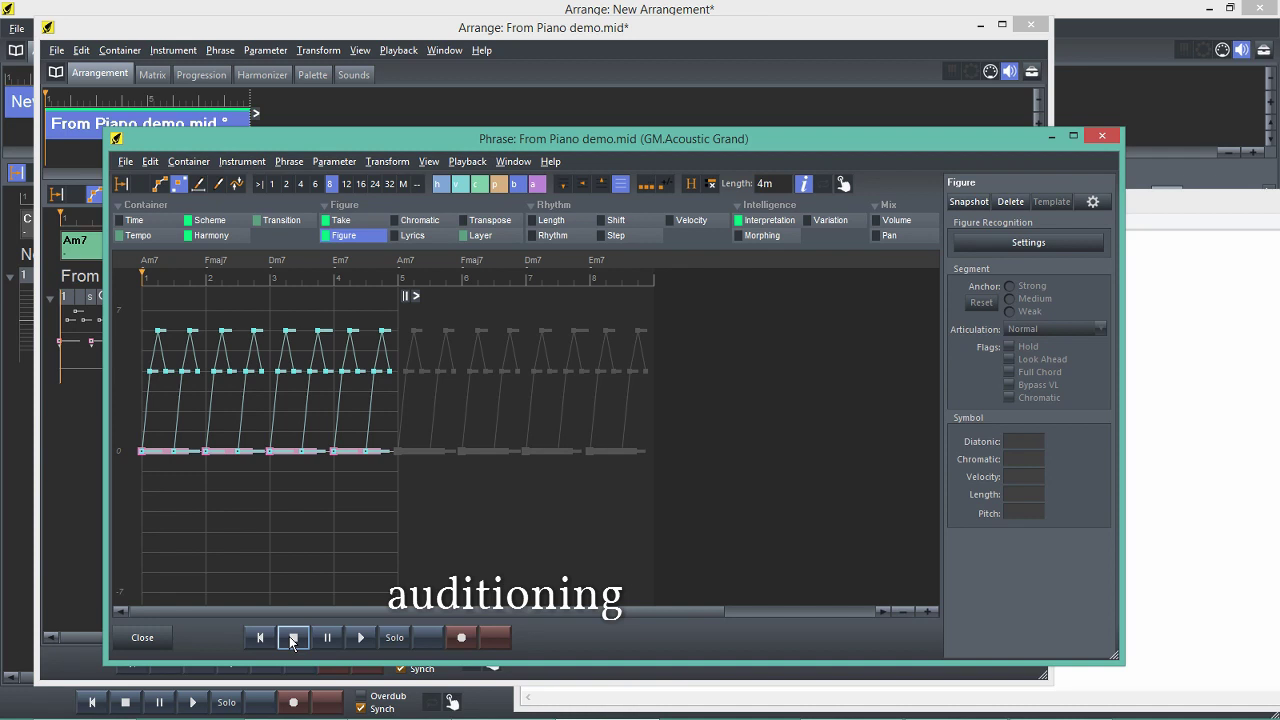
pyautogui.click(143, 639)
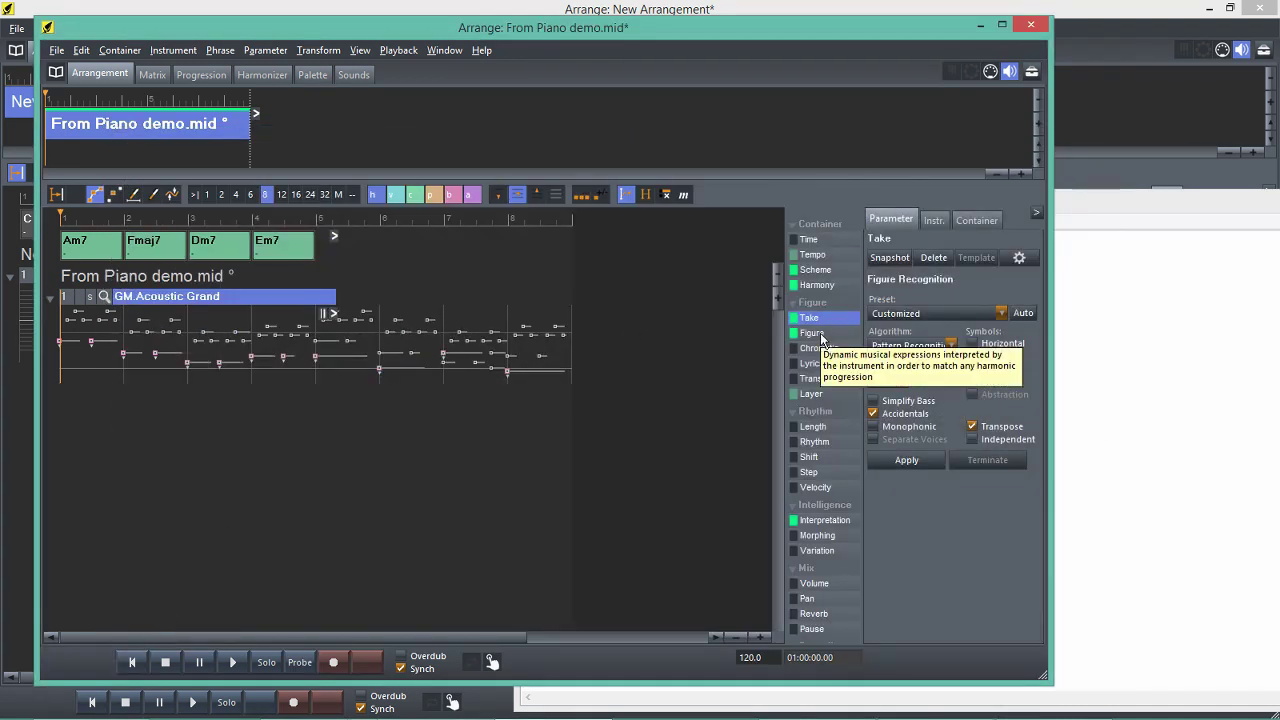
# Play the original Take in the arrangement, then display the Figure and play it for comparison.
pyautogui.click(298, 664)
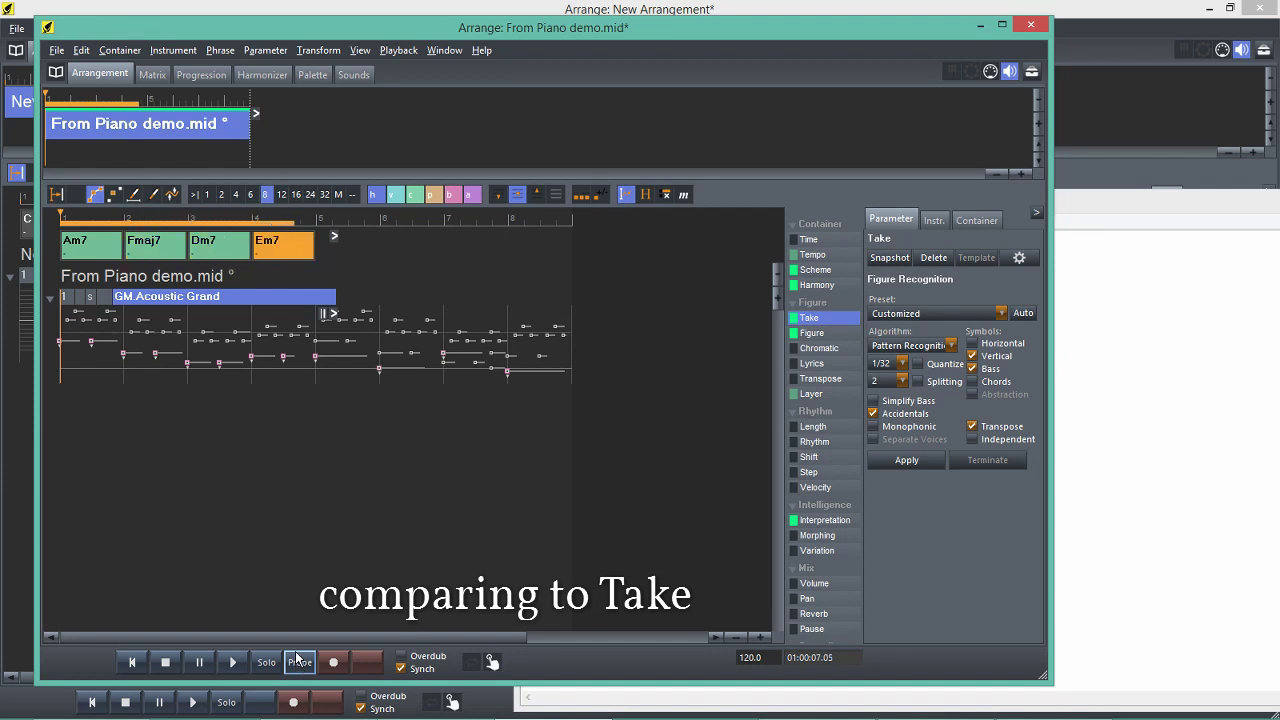
pyautogui.click(166, 663)
pyautogui.click(811, 333)
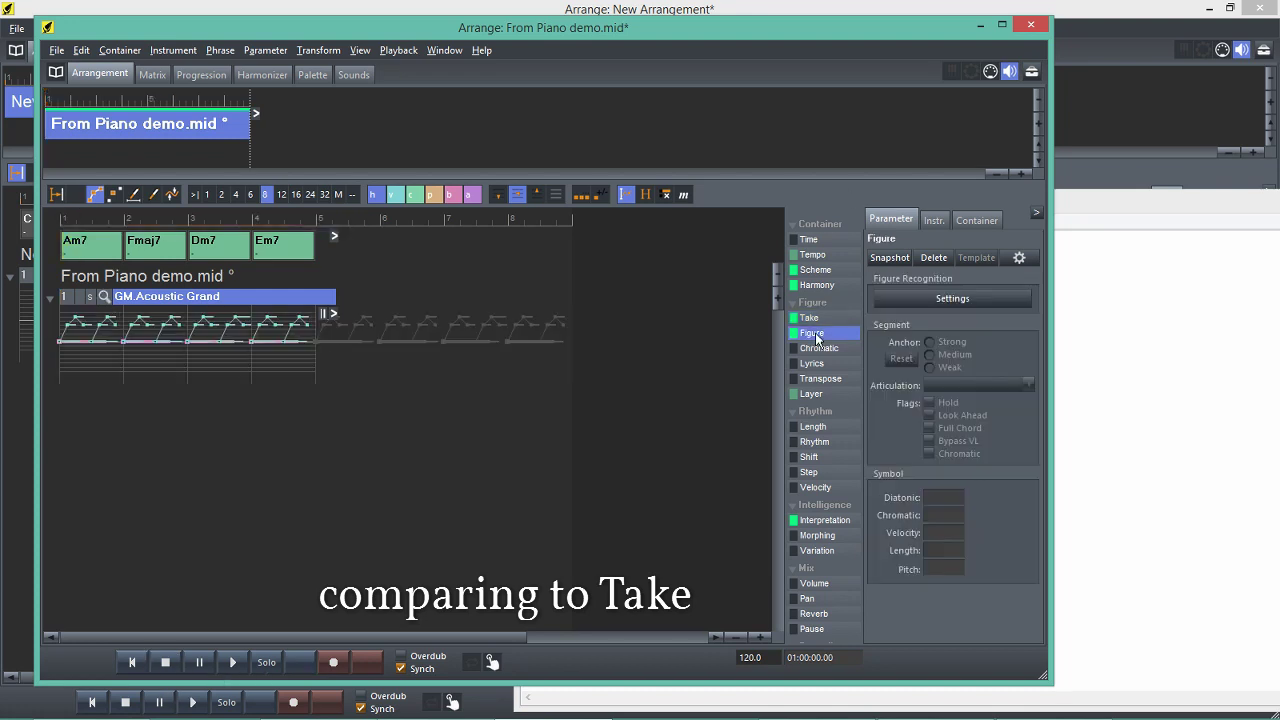
pyautogui.click(236, 664)
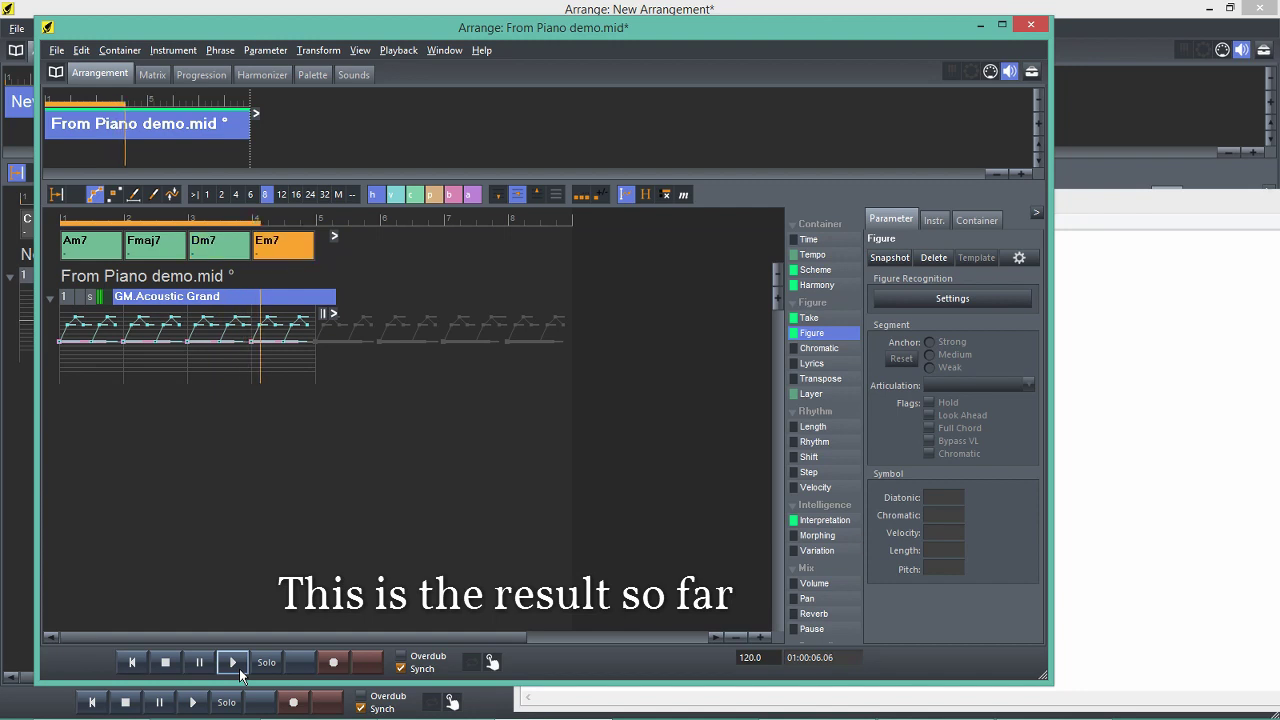
# Stop playback and copy the GM.Acoustic Grand phrase from the arrangement into the Library window.
pyautogui.click(166, 663)
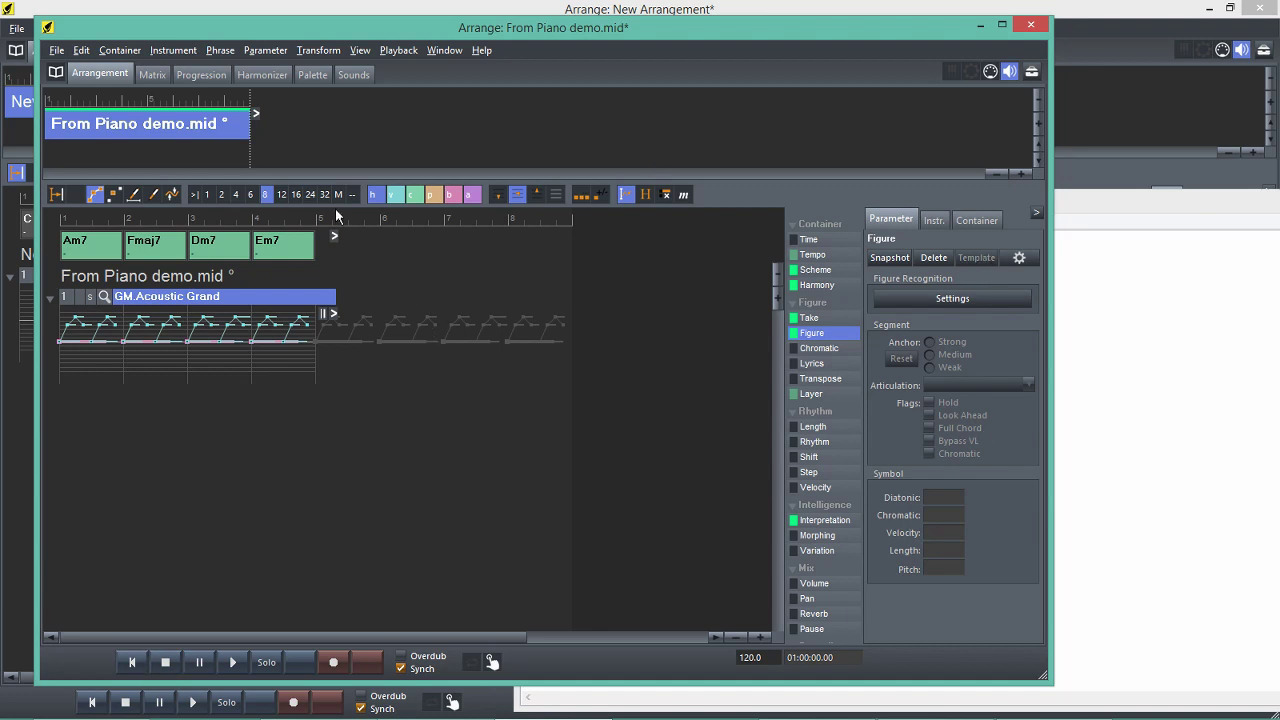
pyautogui.moveTo(400, 712)
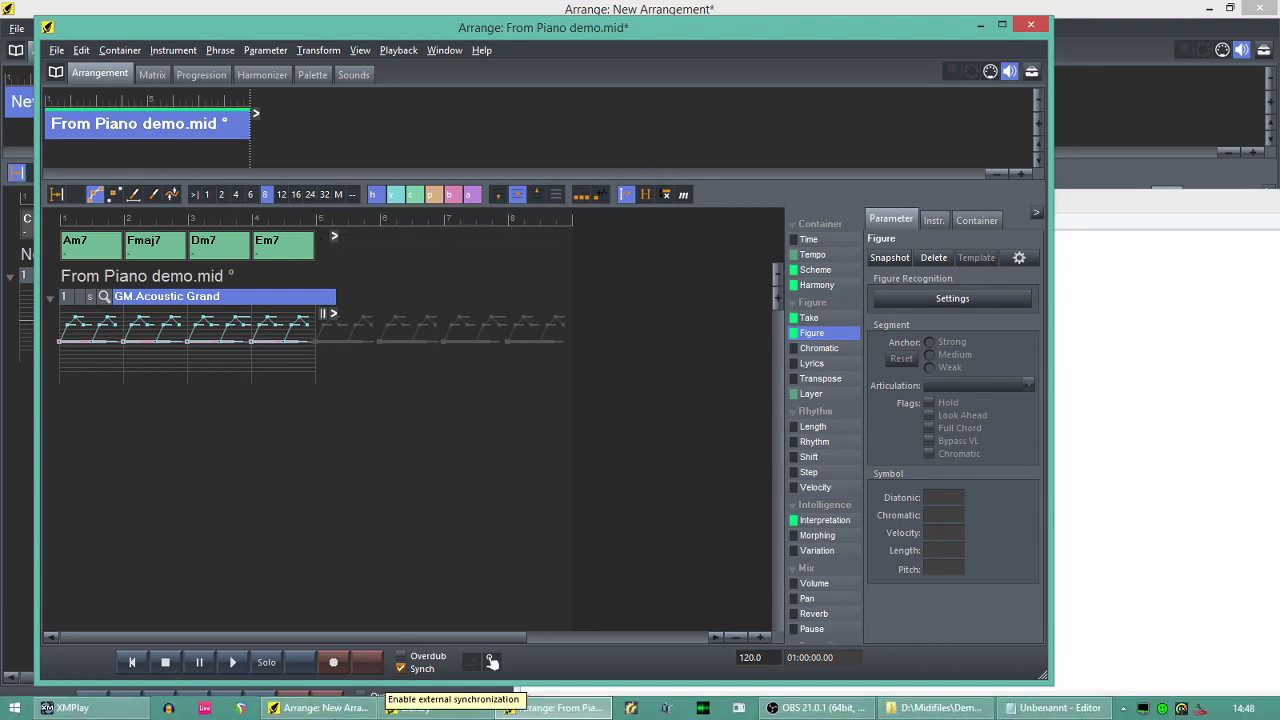
pyautogui.click(433, 710)
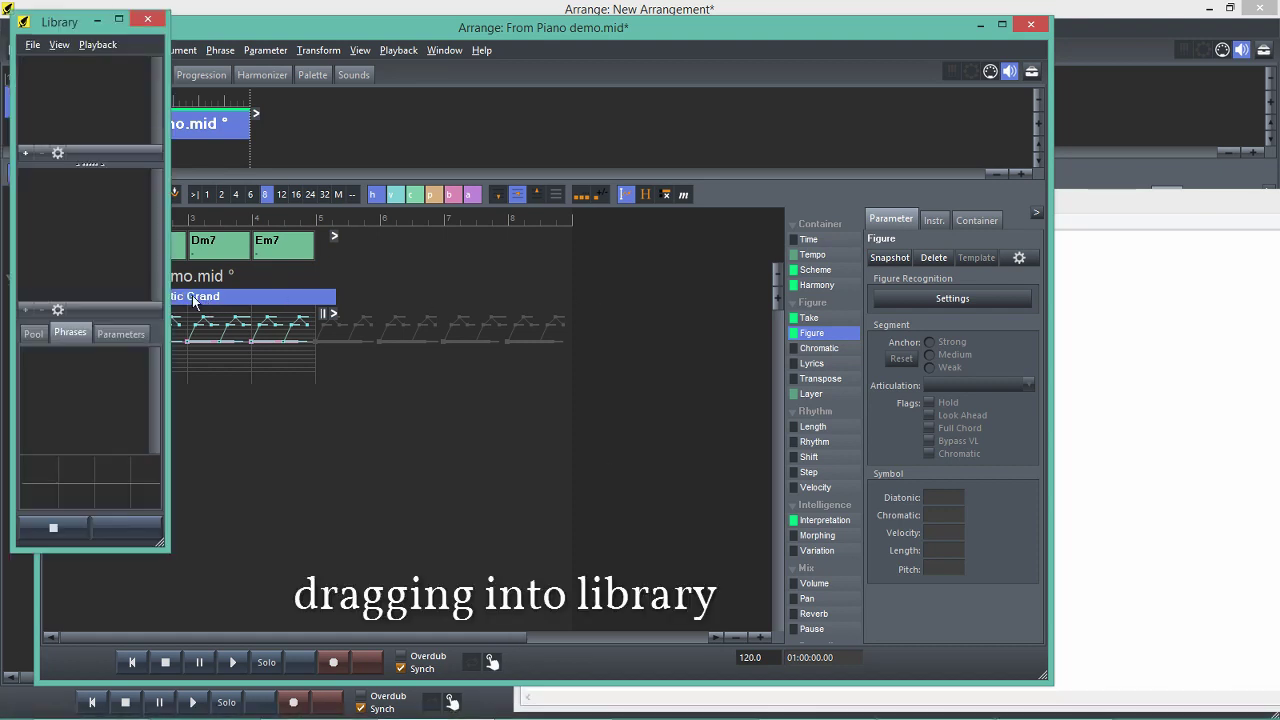
pyautogui.moveTo(192, 303); pyautogui.dragTo(28, 230)
pyautogui.click(27, 230)
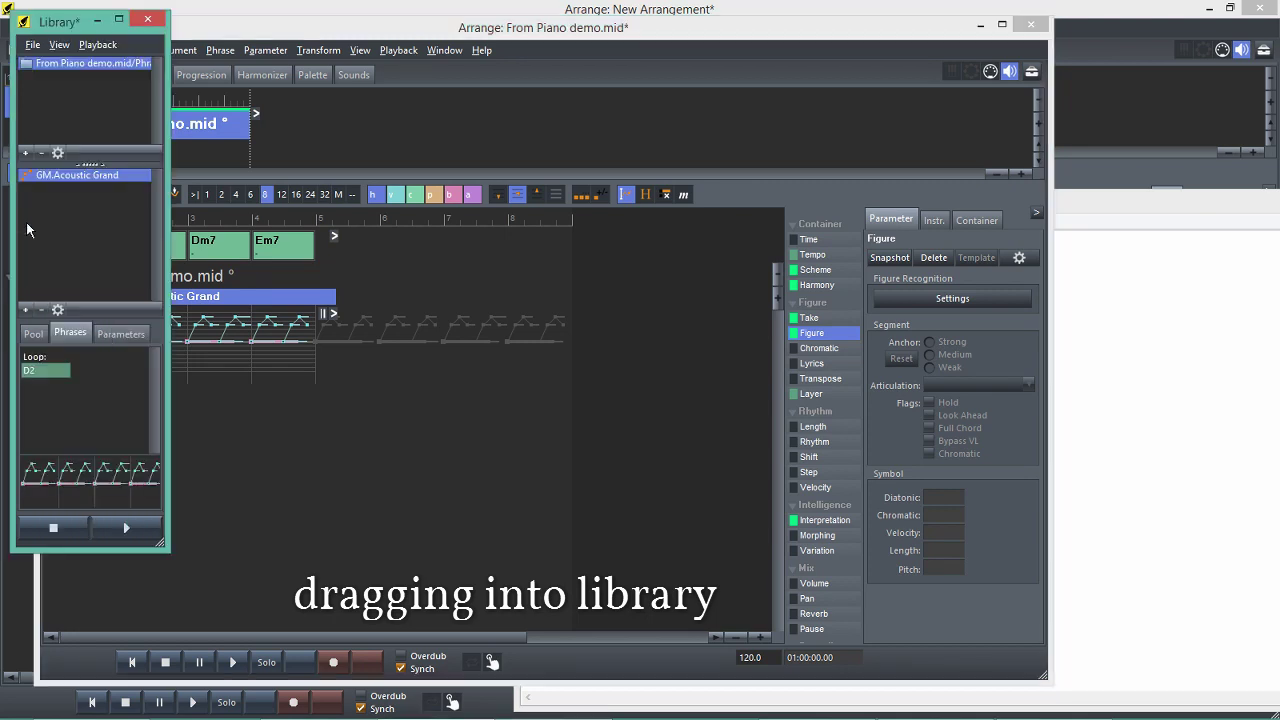
# Open the D2 loop phrase in the Library's phrase editor and play it briefly.
pyautogui.click(45, 372)
pyautogui.doubleClick(45, 372)
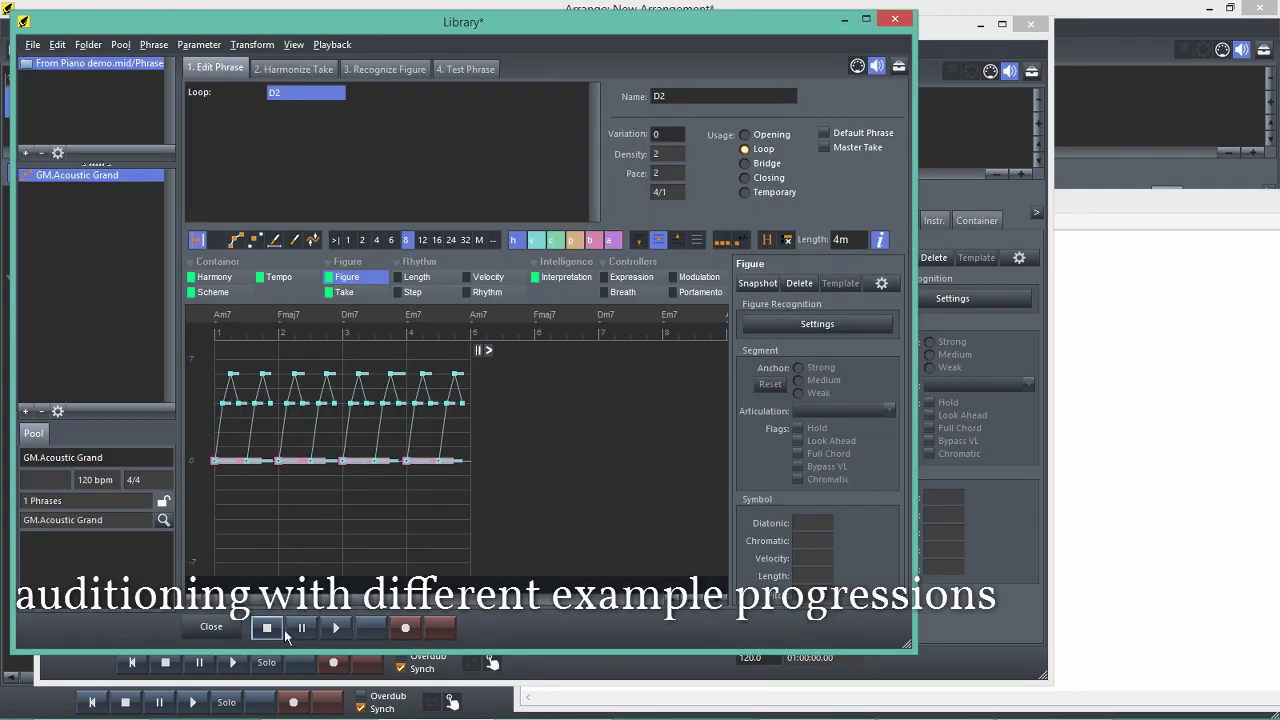
pyautogui.click(333, 628)
pyautogui.click(266, 627)
# Test the D2 phrase against the "I Got Rhythm" progression from the Standards, stopping playback after listening.
pyautogui.click(465, 69)
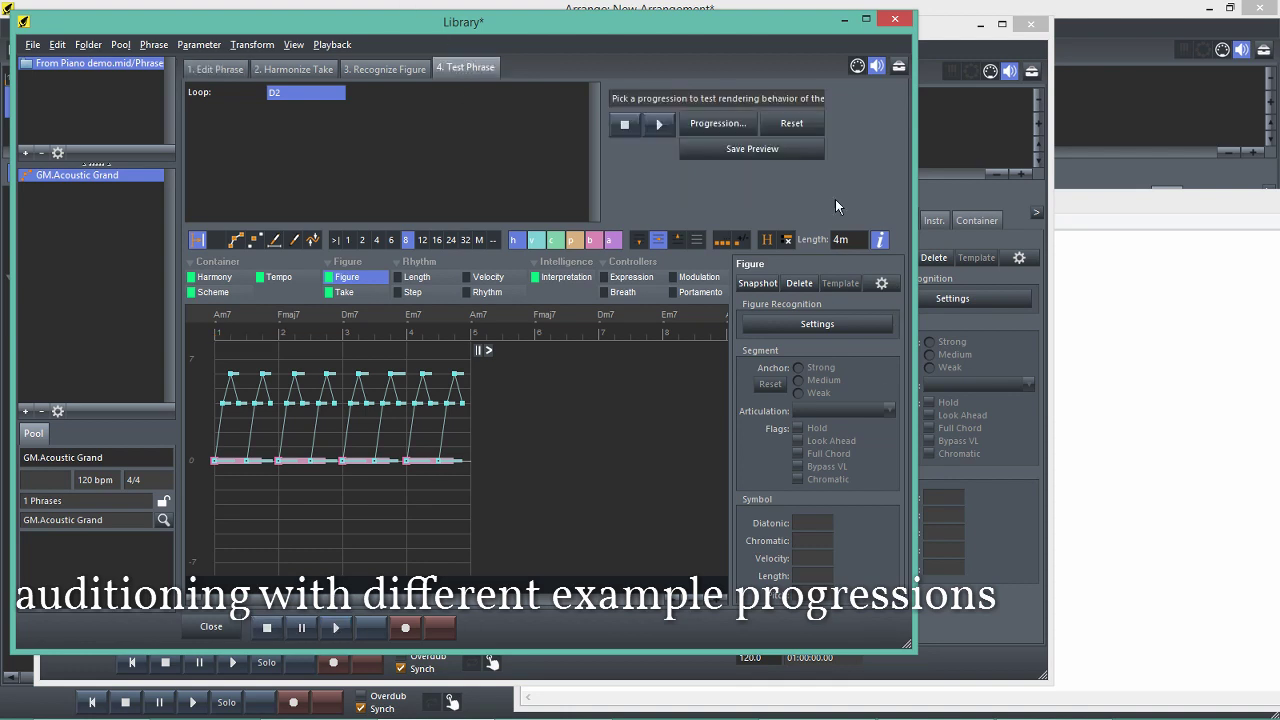
pyautogui.click(733, 125)
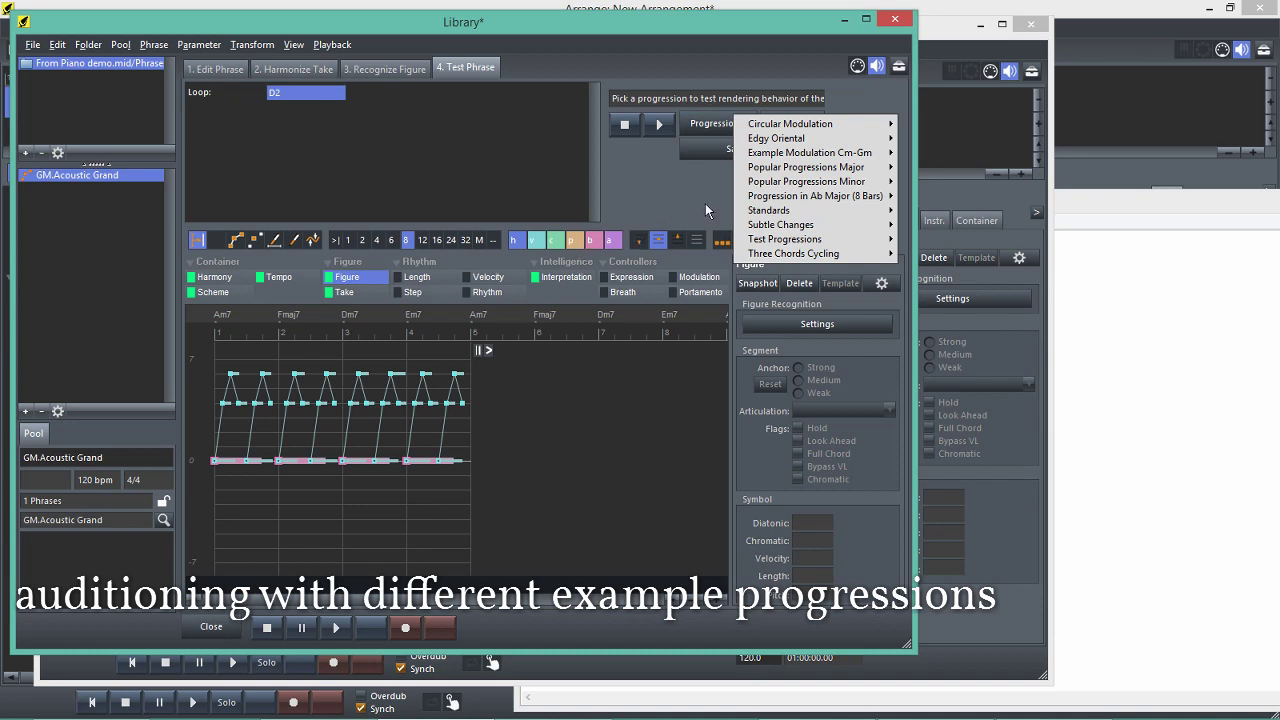
pyautogui.moveTo(767, 212)
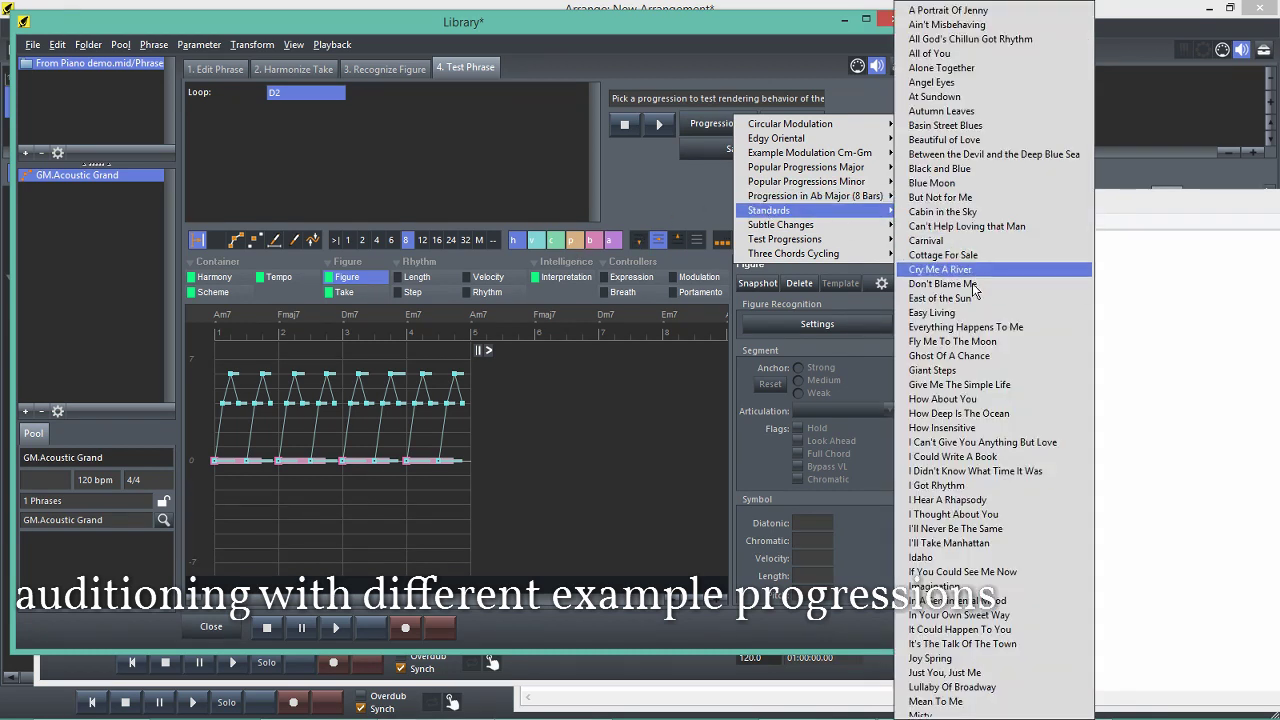
pyautogui.click(971, 494)
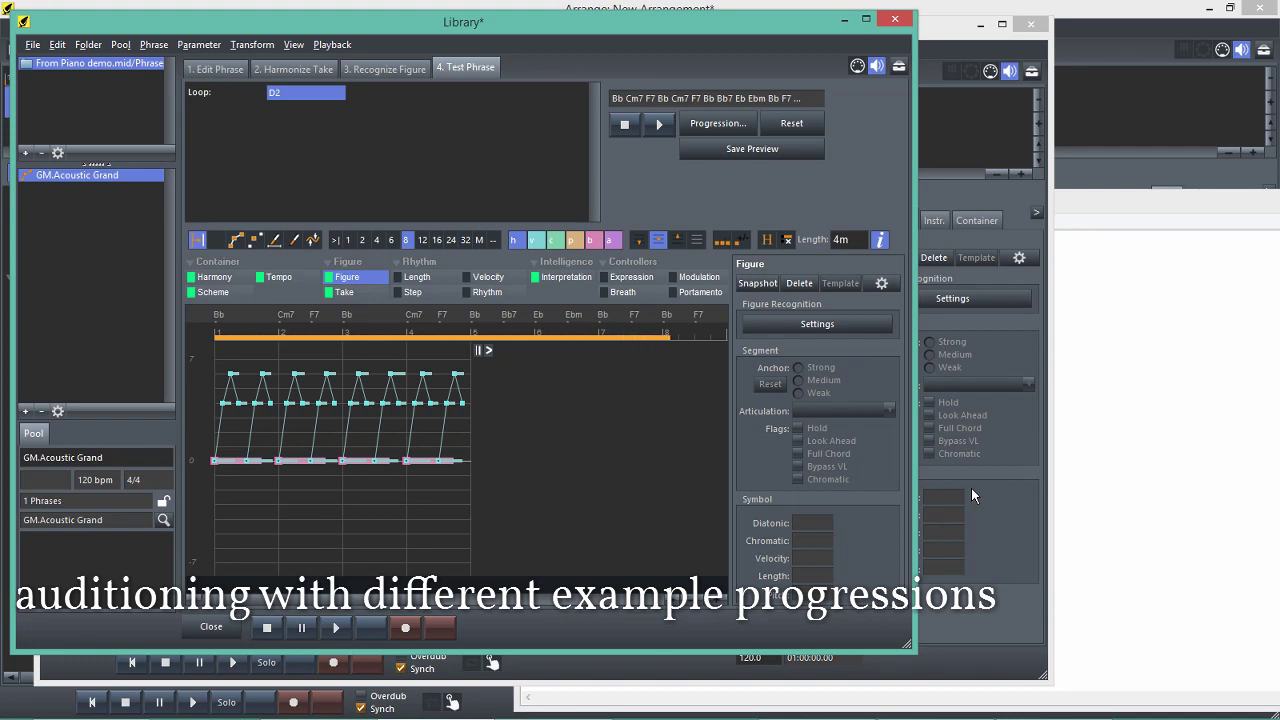
pyautogui.click(266, 627)
# Audition the D2 phrase with the "Angel Eyes" example from the Test Progressions and stop playback.
pyautogui.click(718, 123)
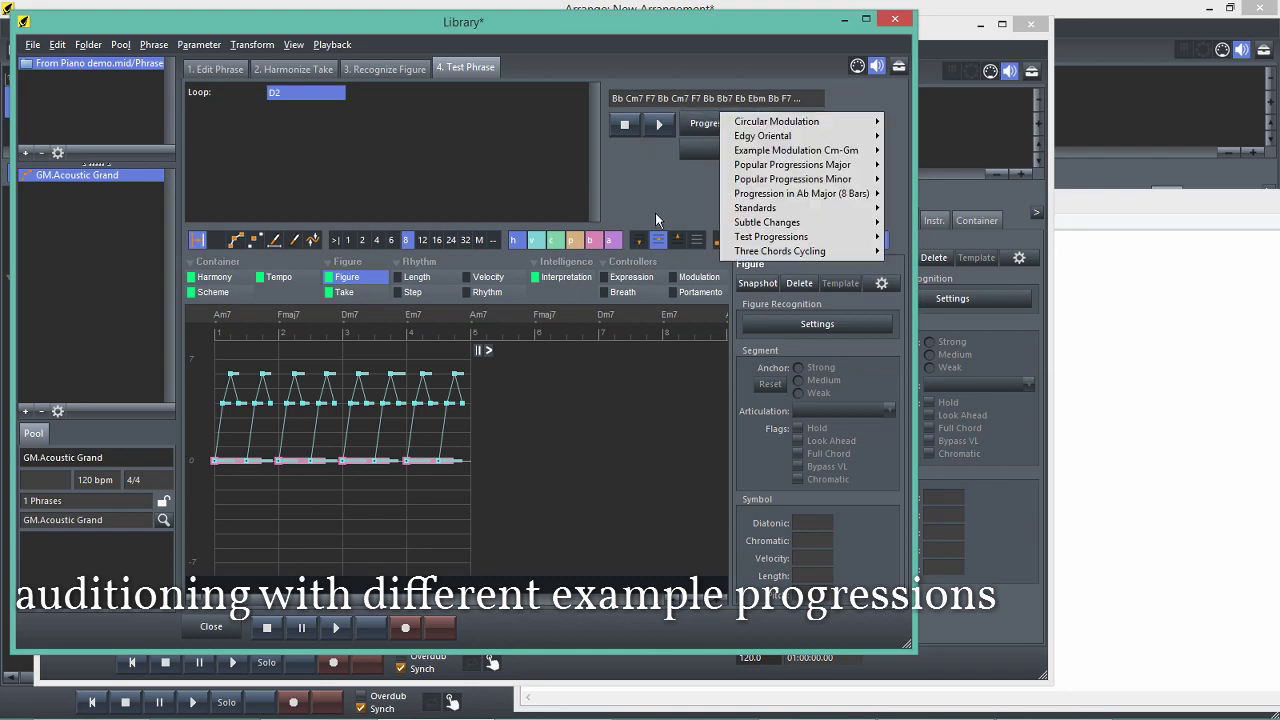
pyautogui.moveTo(803, 238)
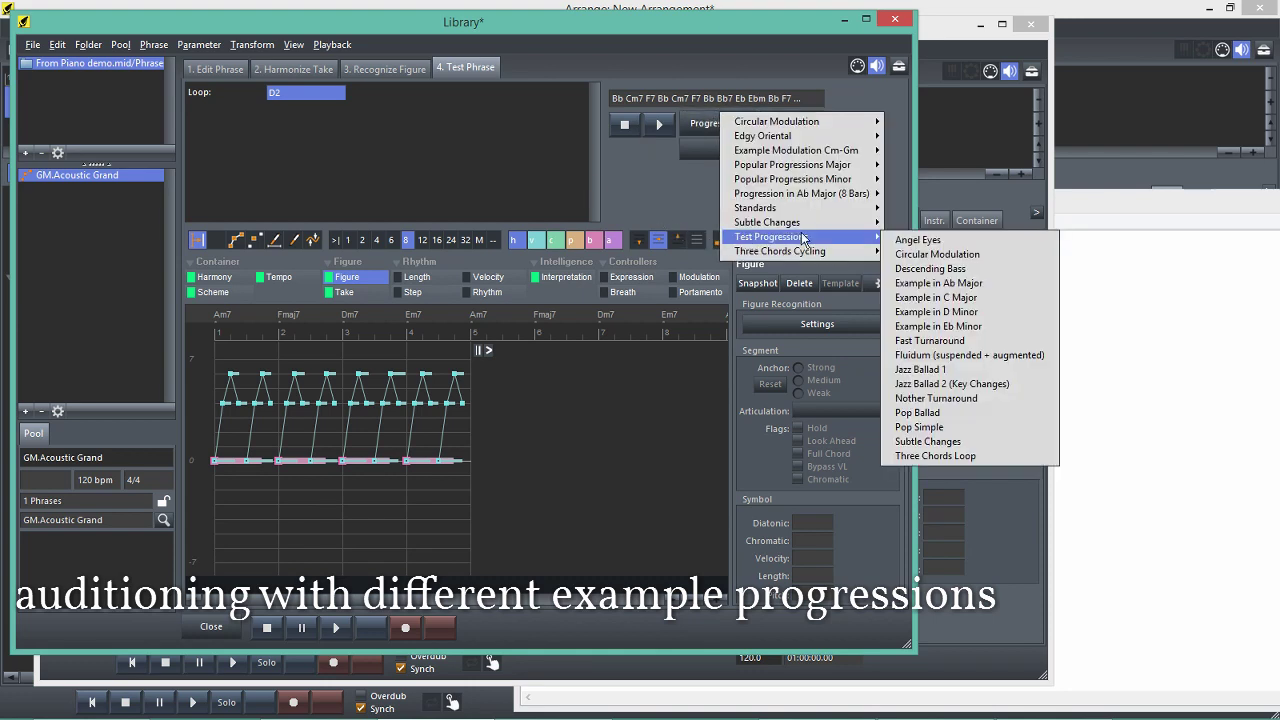
pyautogui.click(941, 241)
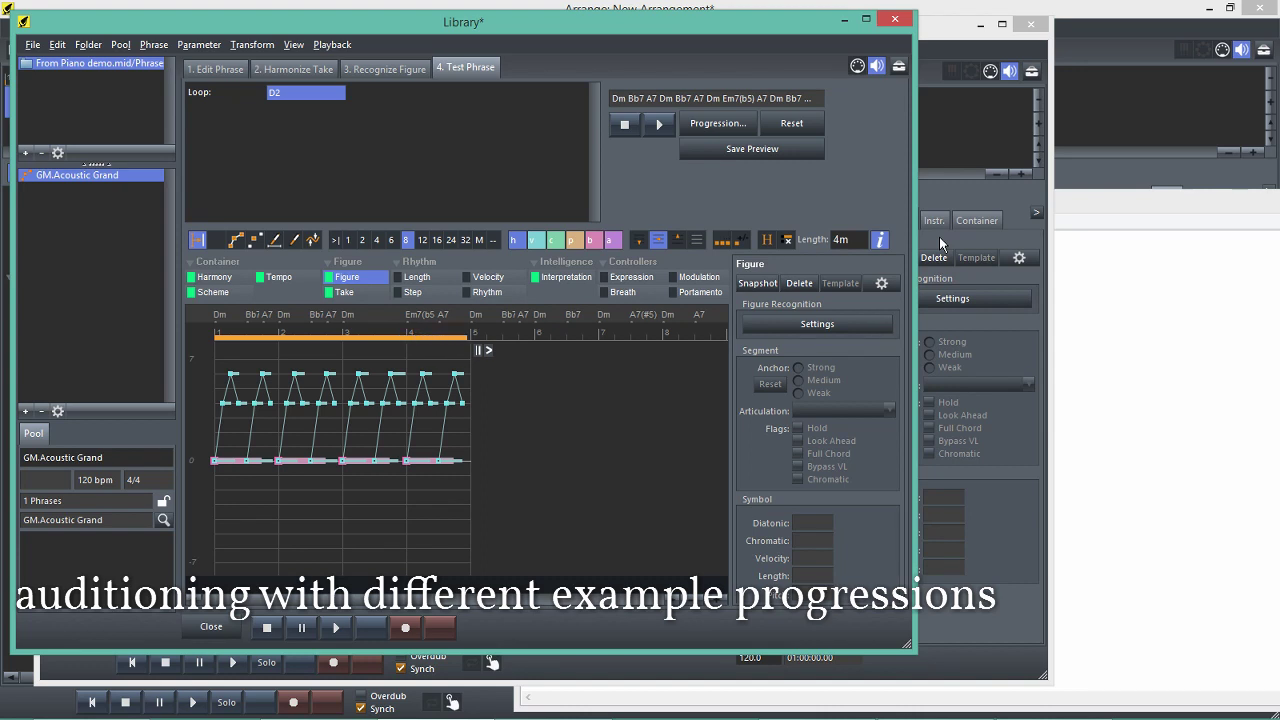
pyautogui.click(624, 124)
# Audition the D2 phrase with Part 1 of "Progression in Ab Major (8 Bars)" and stop playback.
pyautogui.click(719, 122)
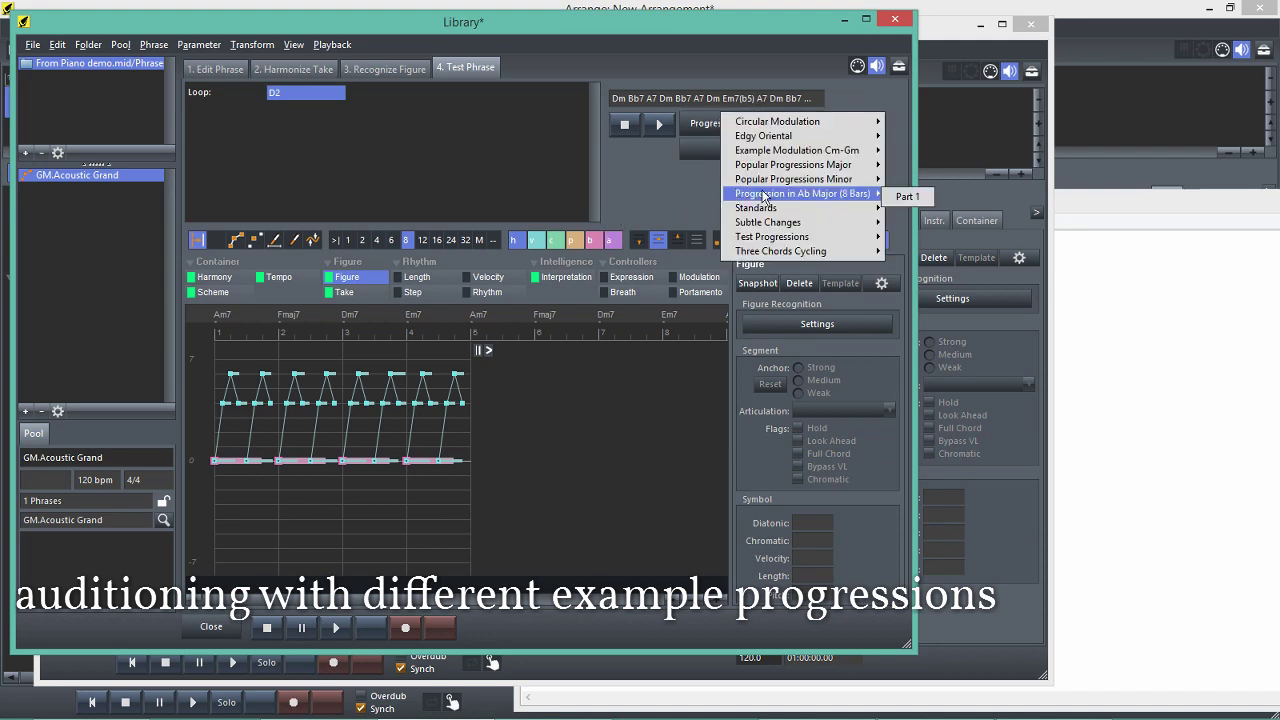
pyautogui.click(907, 196)
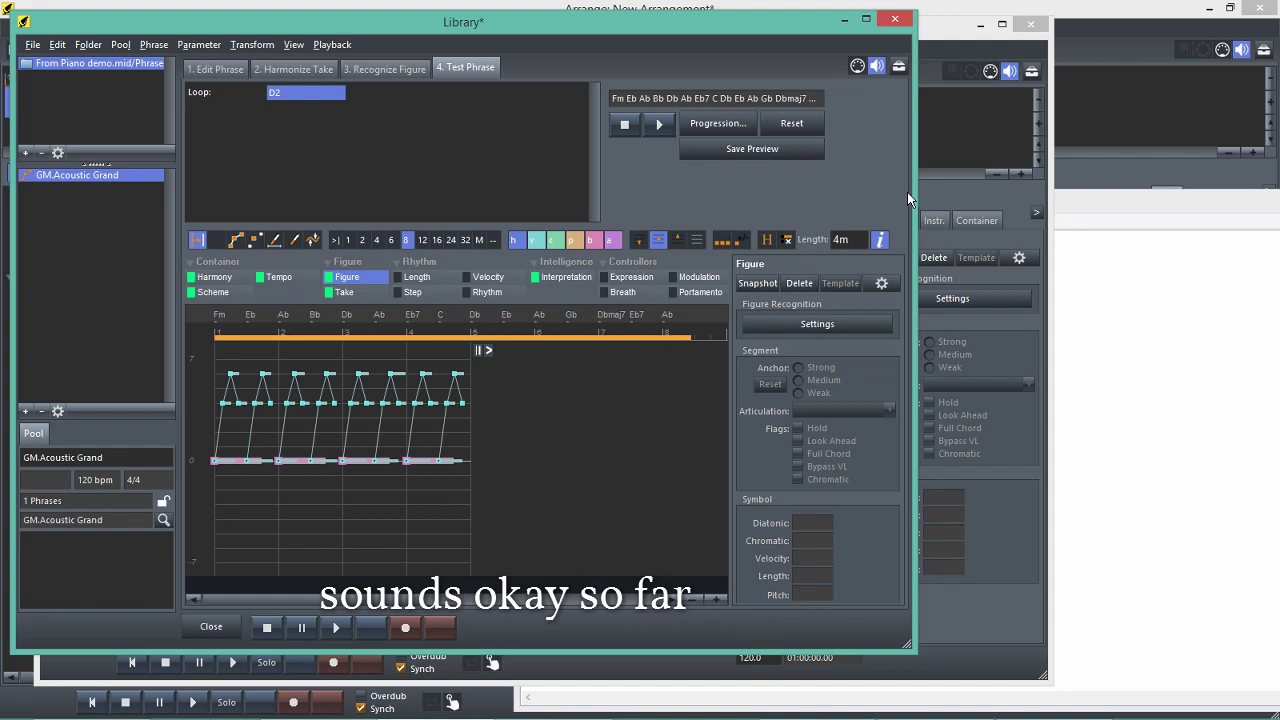
pyautogui.click(268, 628)
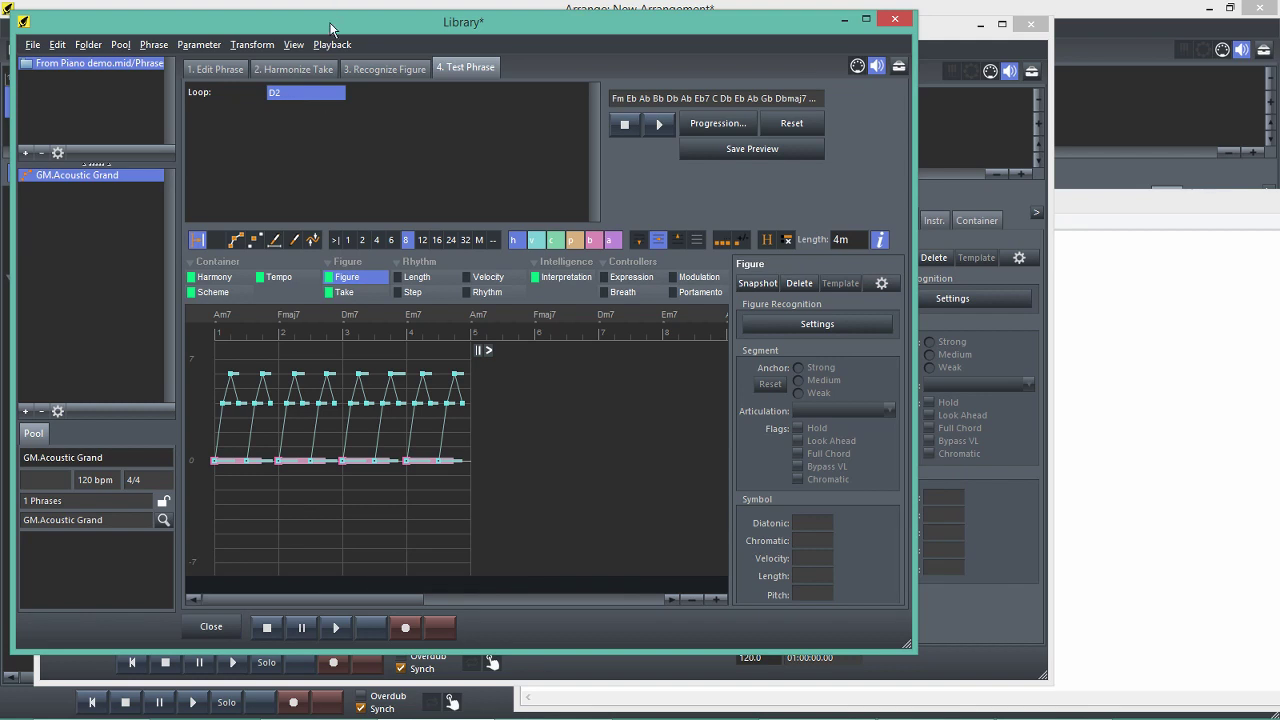
# Copy the GM.Acoustic Grand pool from the Library into the From Piano demo.mid arrangement's Embedded Library, and close the Library window.
pyautogui.moveTo(330, 28); pyautogui.dragTo(643, 54)
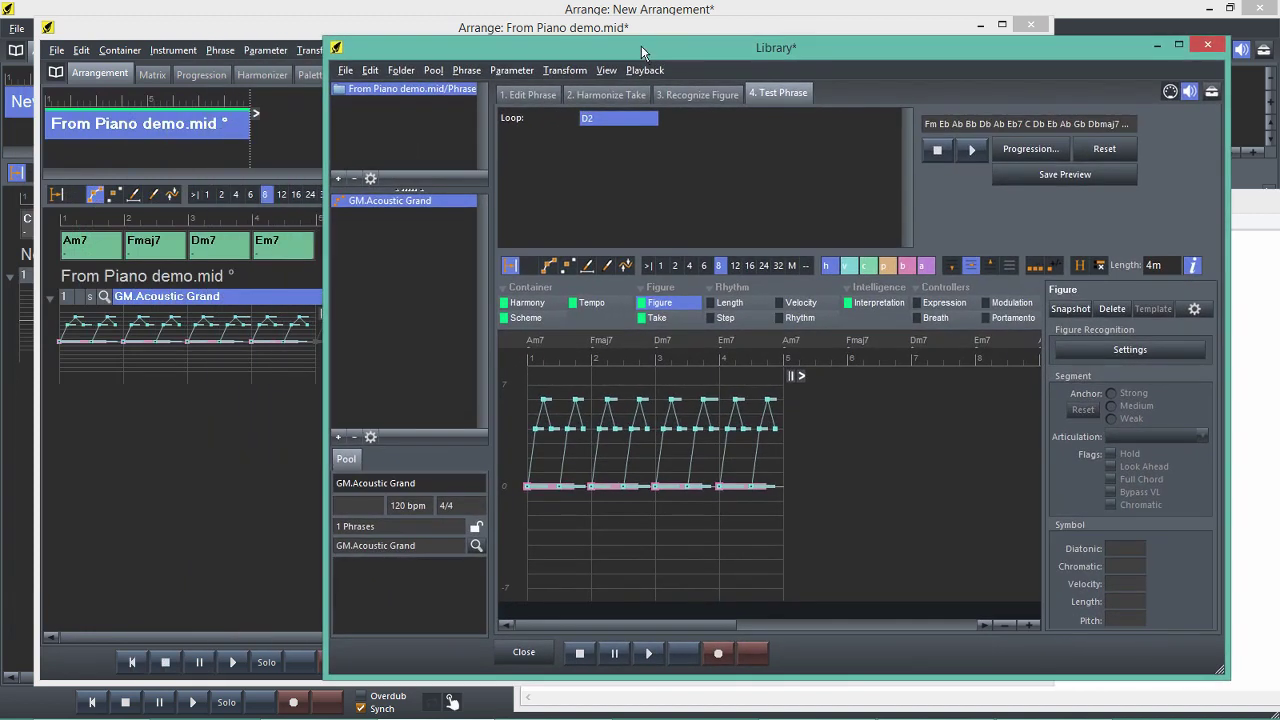
pyautogui.click(58, 76)
pyautogui.click(56, 73)
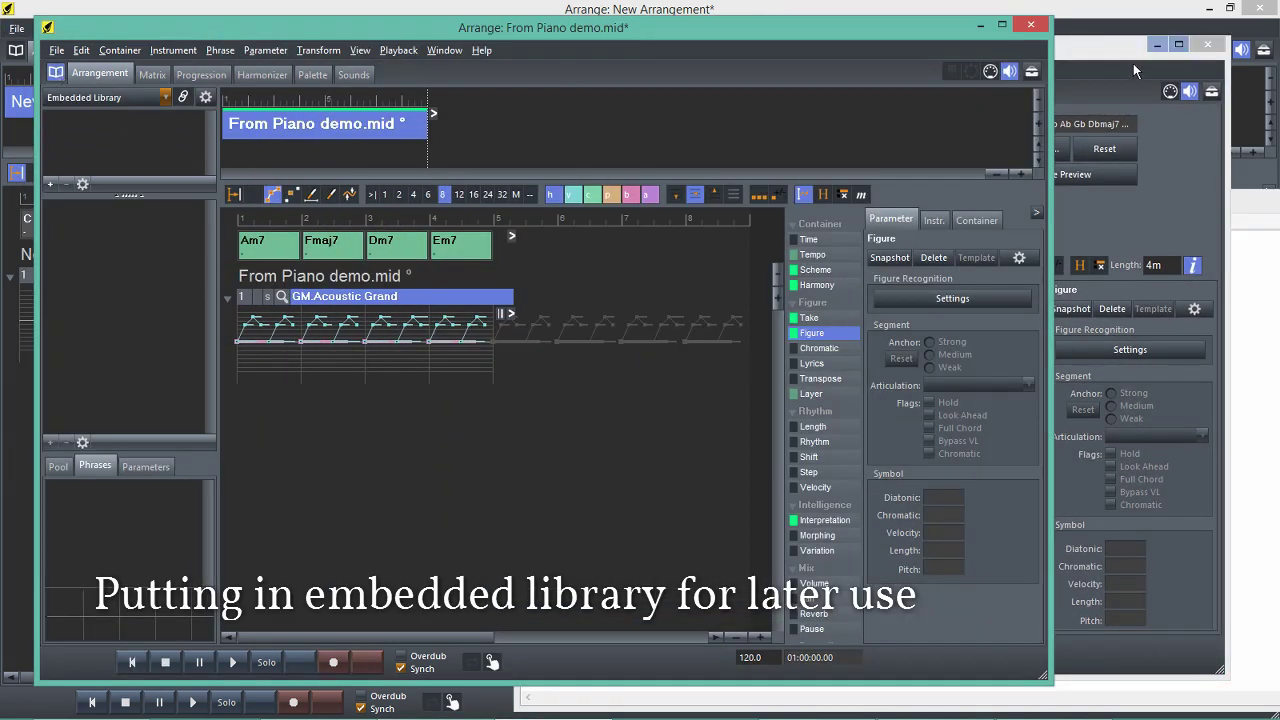
pyautogui.click(1095, 65)
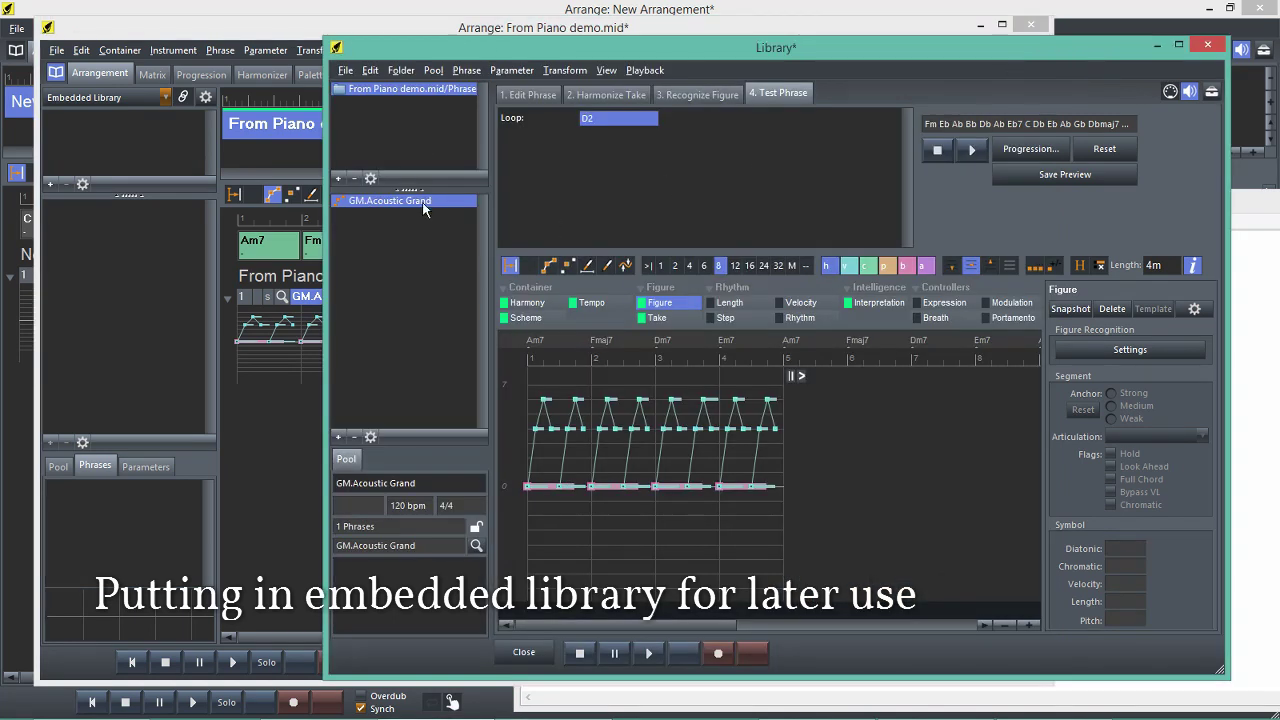
pyautogui.moveTo(425, 205); pyautogui.dragTo(99, 306)
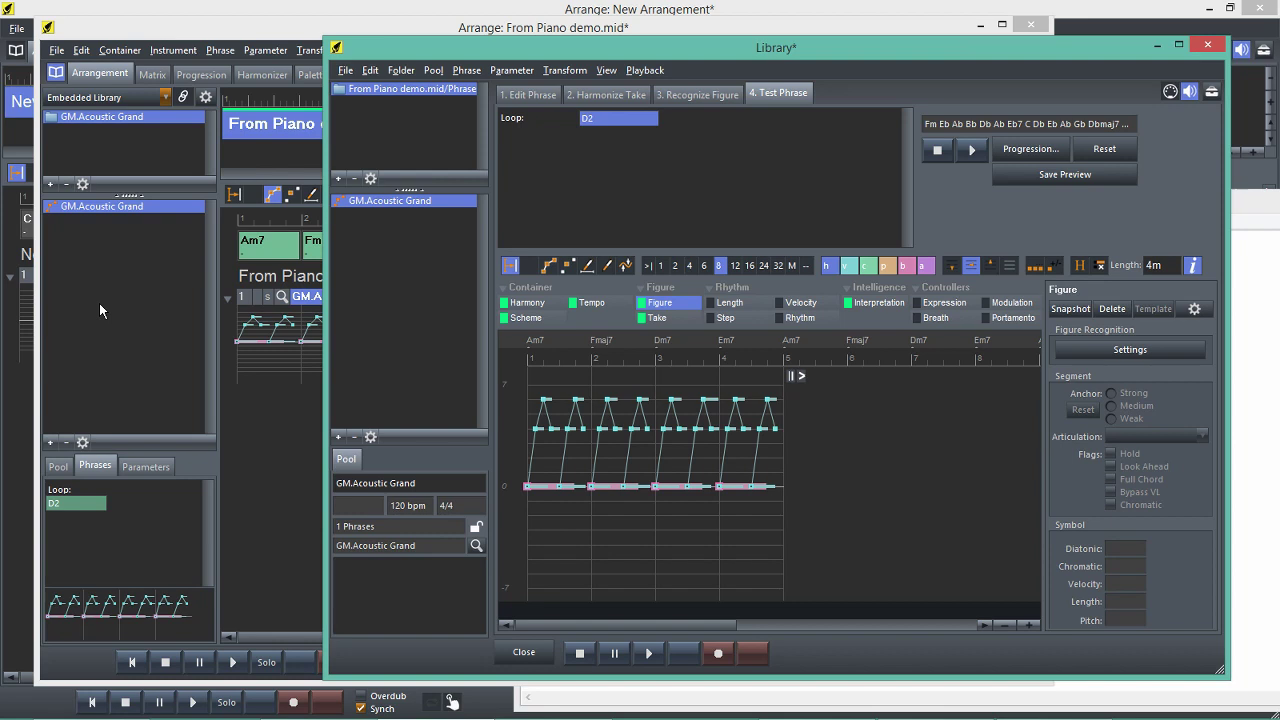
pyautogui.click(1207, 44)
pyautogui.click(717, 384)
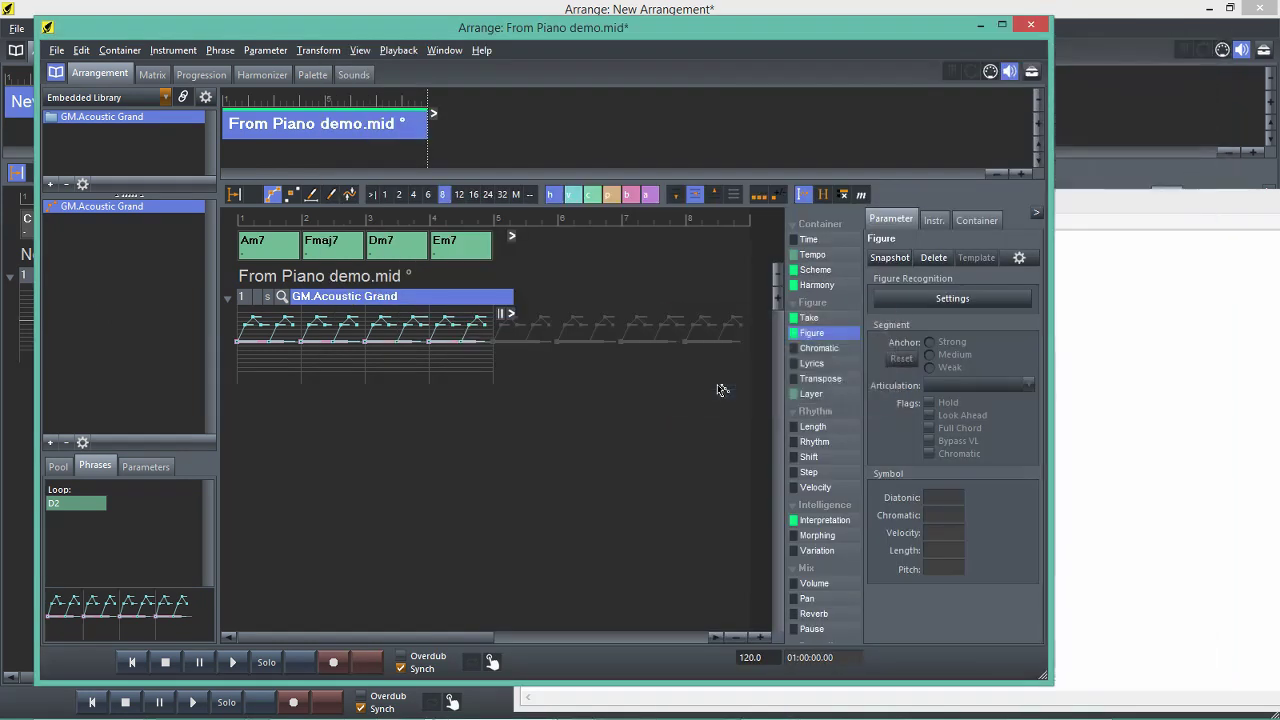